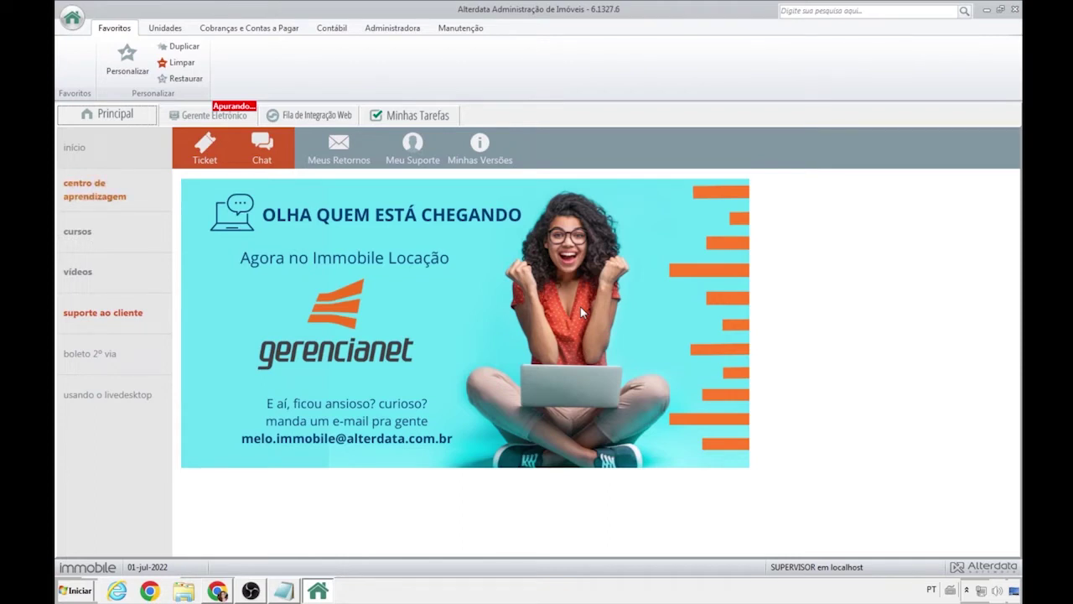
Step: Review the general data in the property administrator's registration, and close the record
left_click(380, 27)
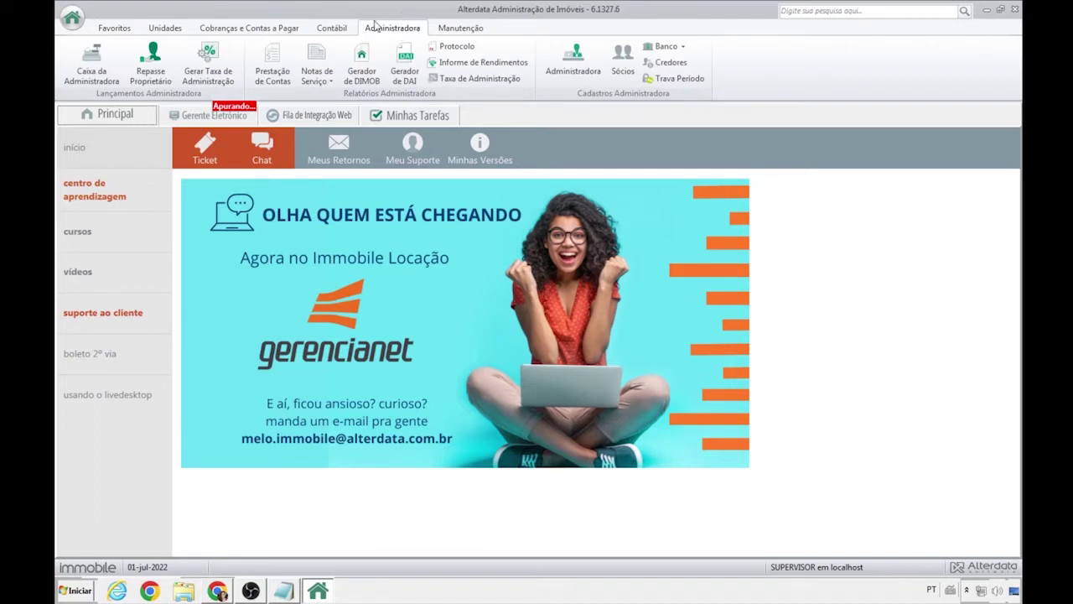
left_click(587, 67)
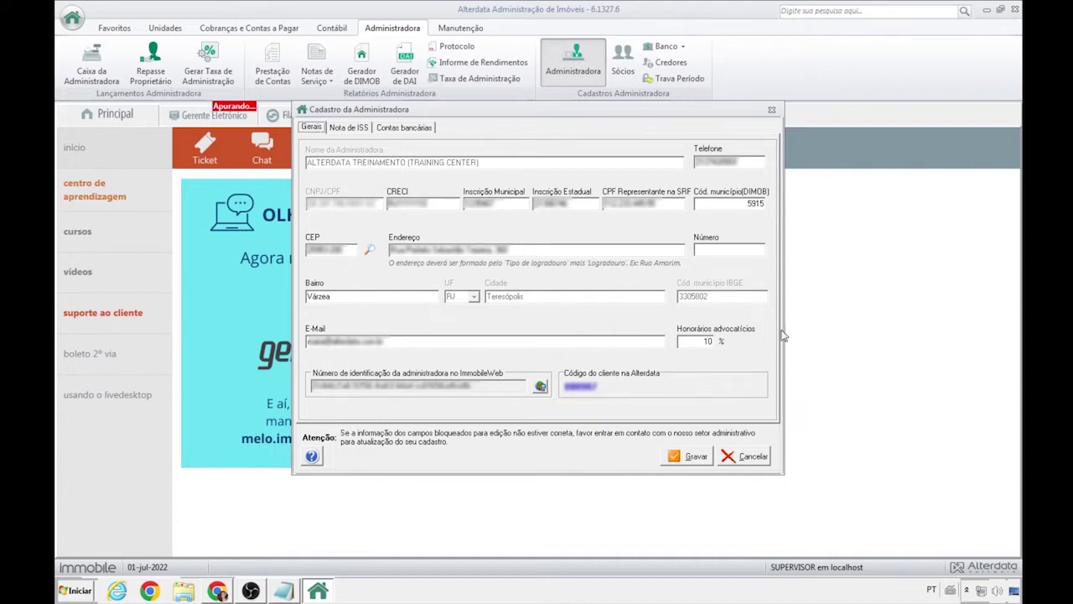
left_click(771, 110)
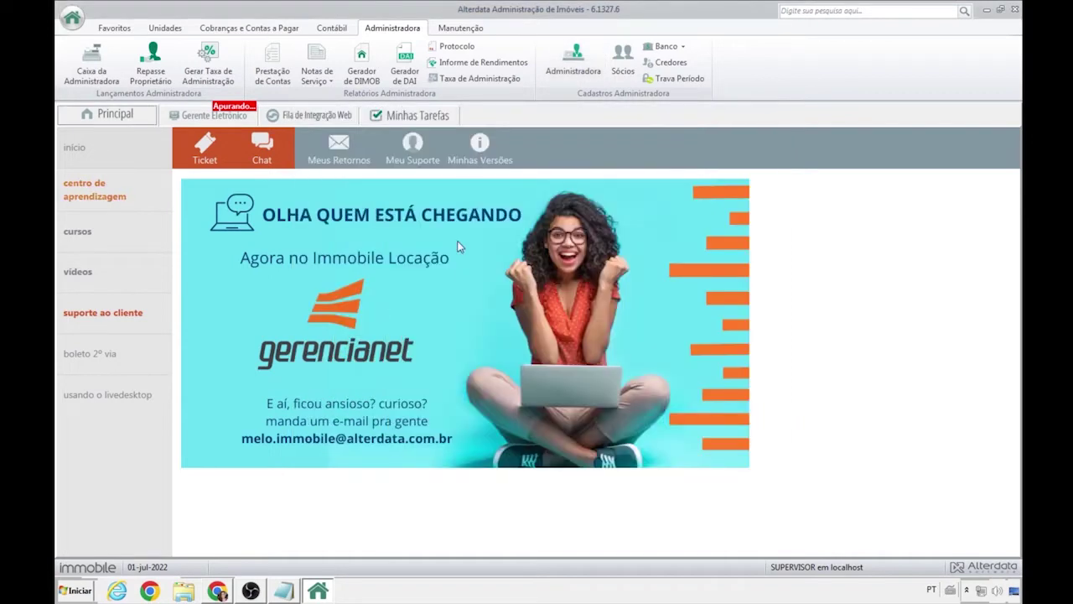
Step: Open the first owner's registration and check the ImmobileWeb integration option and the list of linked dependents
left_click(165, 28)
left_click(671, 63)
left_click(709, 108)
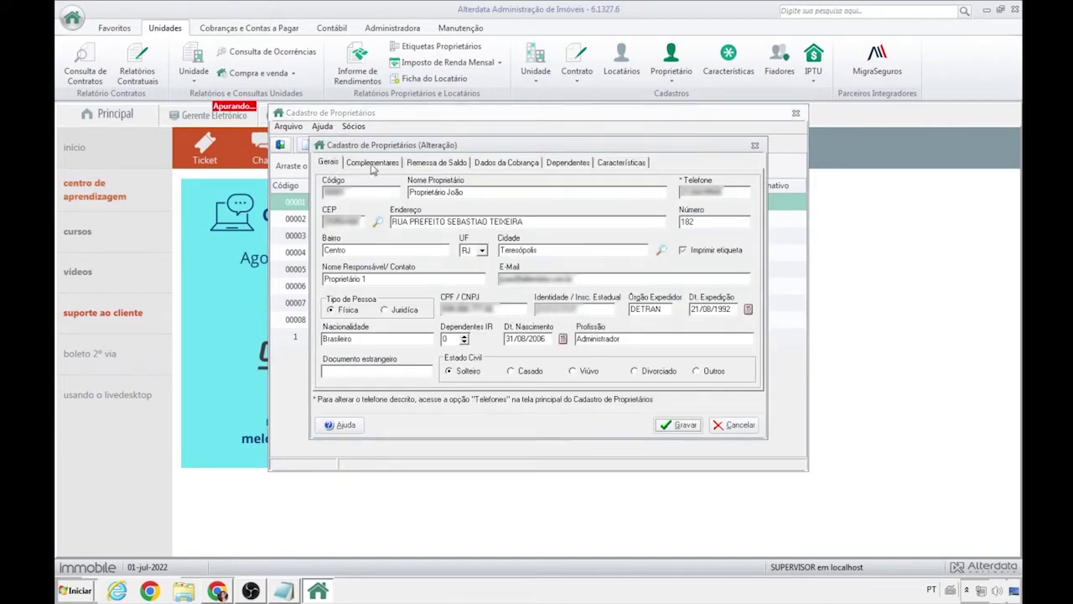
left_click(372, 163)
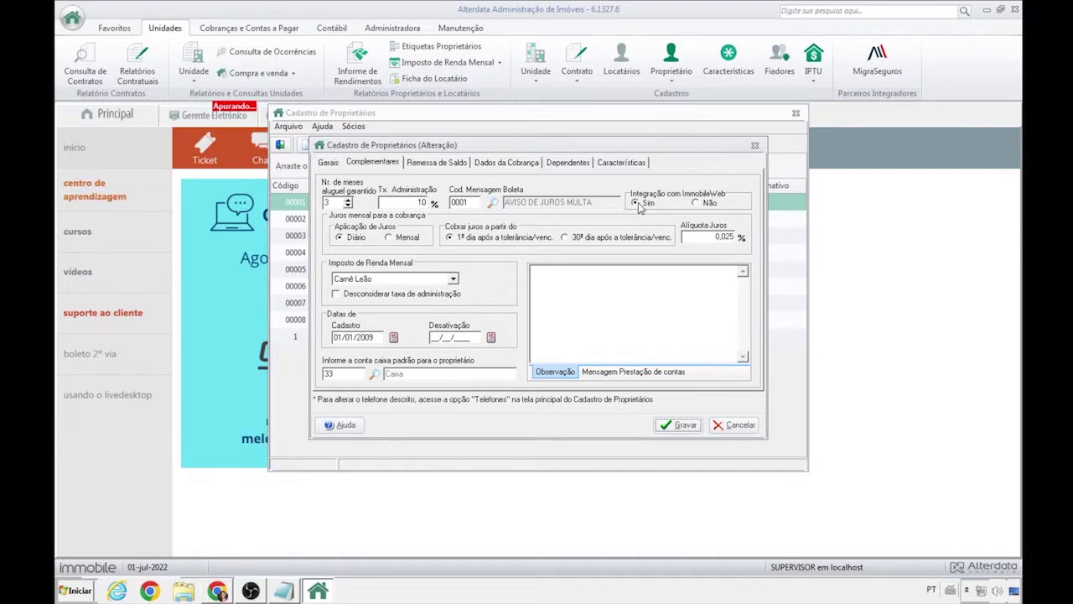
left_click(581, 166)
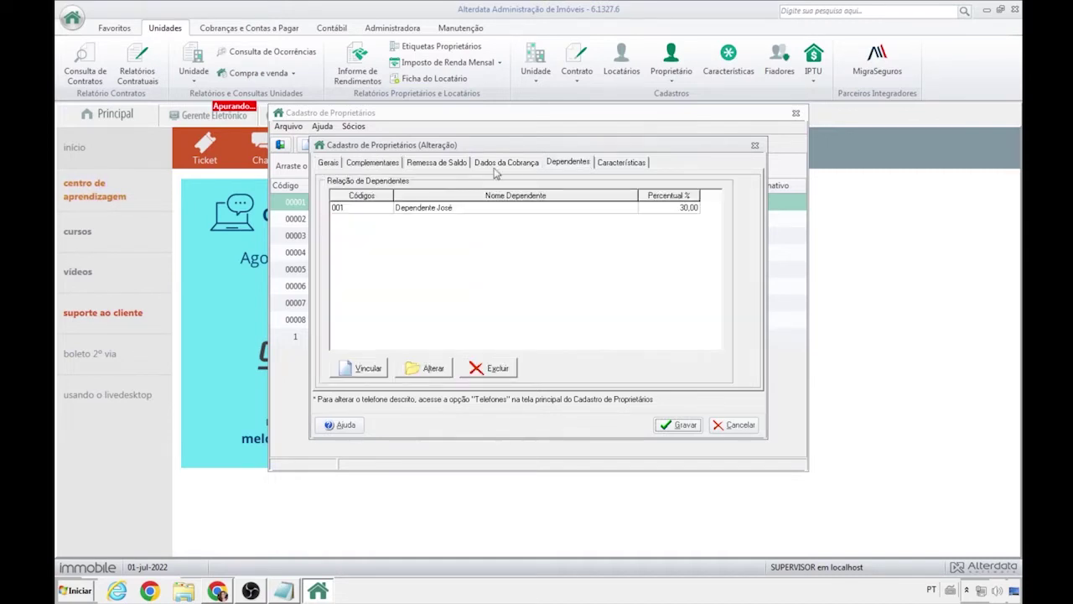
left_click(493, 215)
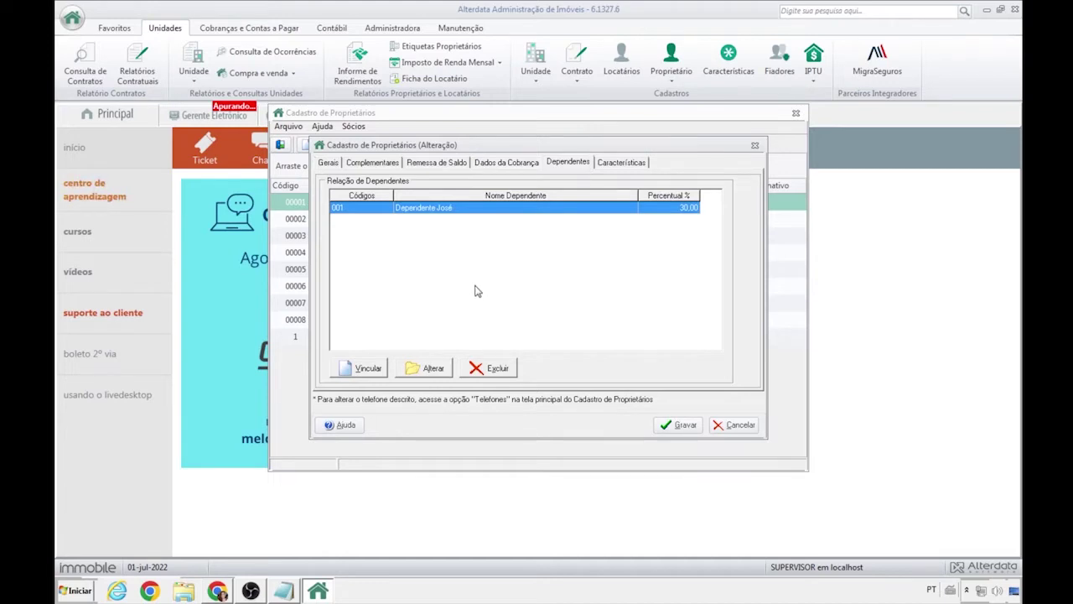
Step: Recheck the owner's general and complementary data, and close the owner registration without saving changes
left_click(328, 163)
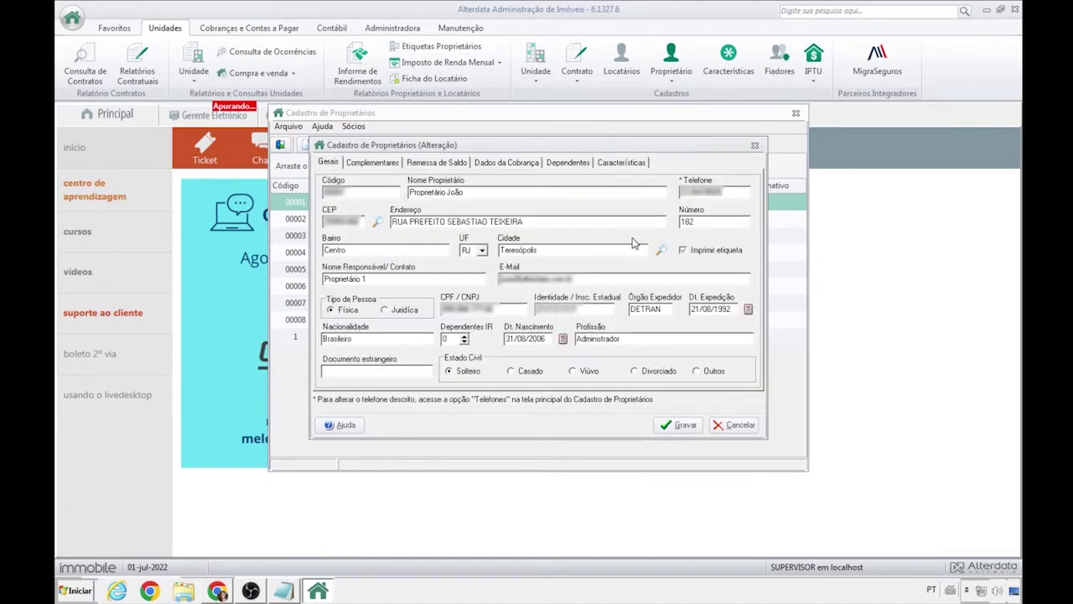
left_click(389, 165)
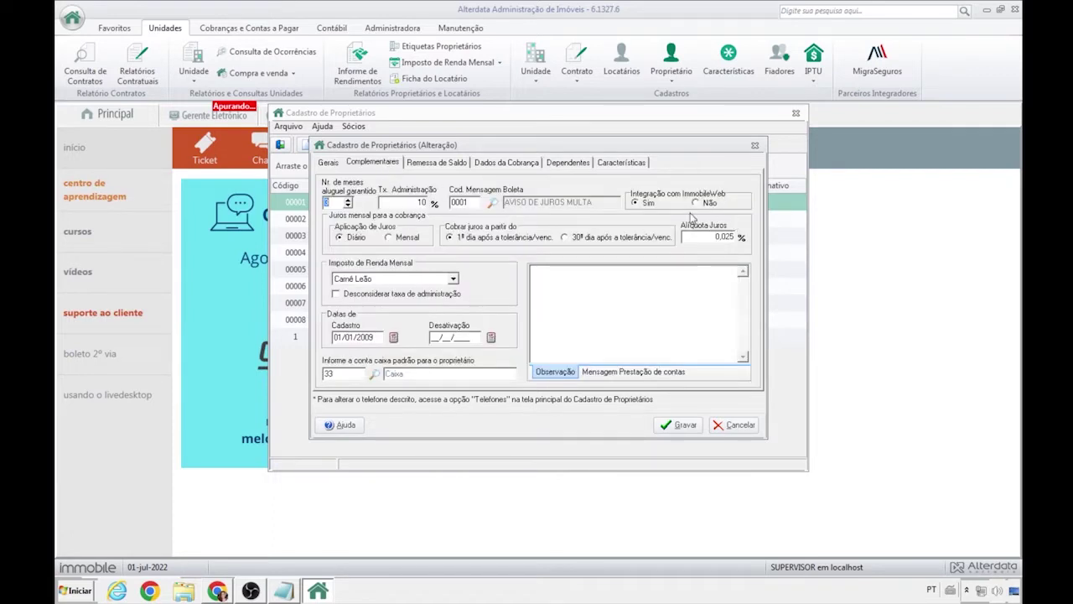
left_click(754, 147)
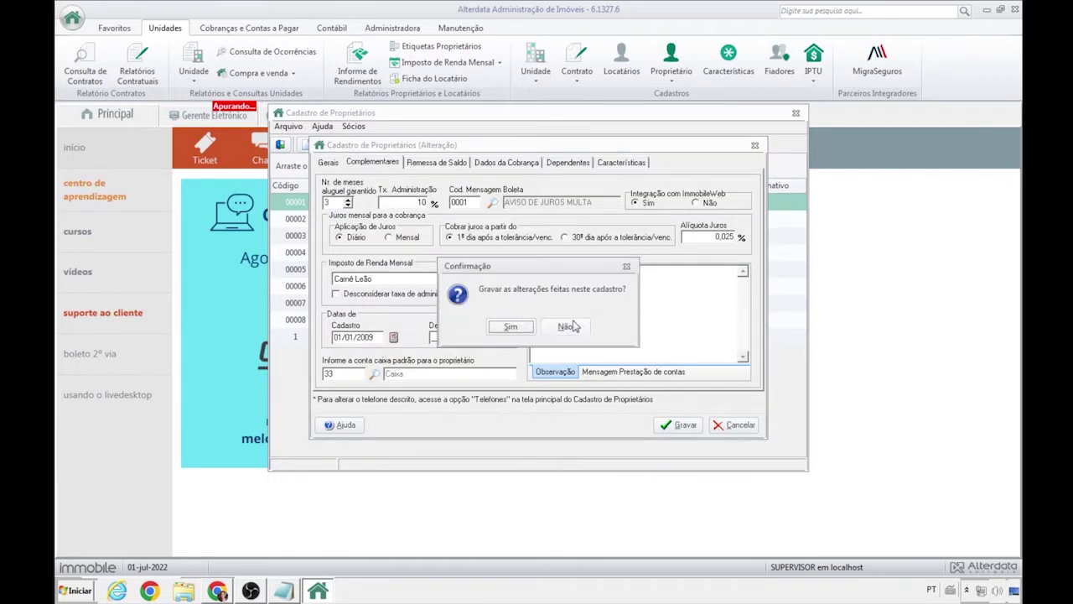
left_click(565, 326)
left_click(796, 113)
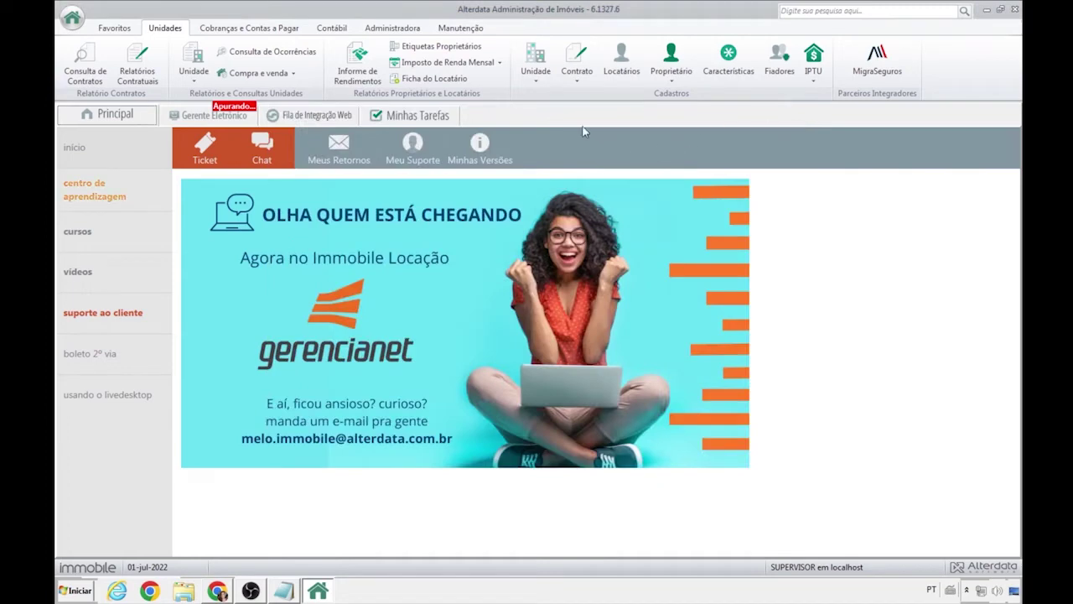
Step: Open the ImmobileWeb sending window from the unit register and list the first owner's units
left_click(536, 60)
left_click(549, 99)
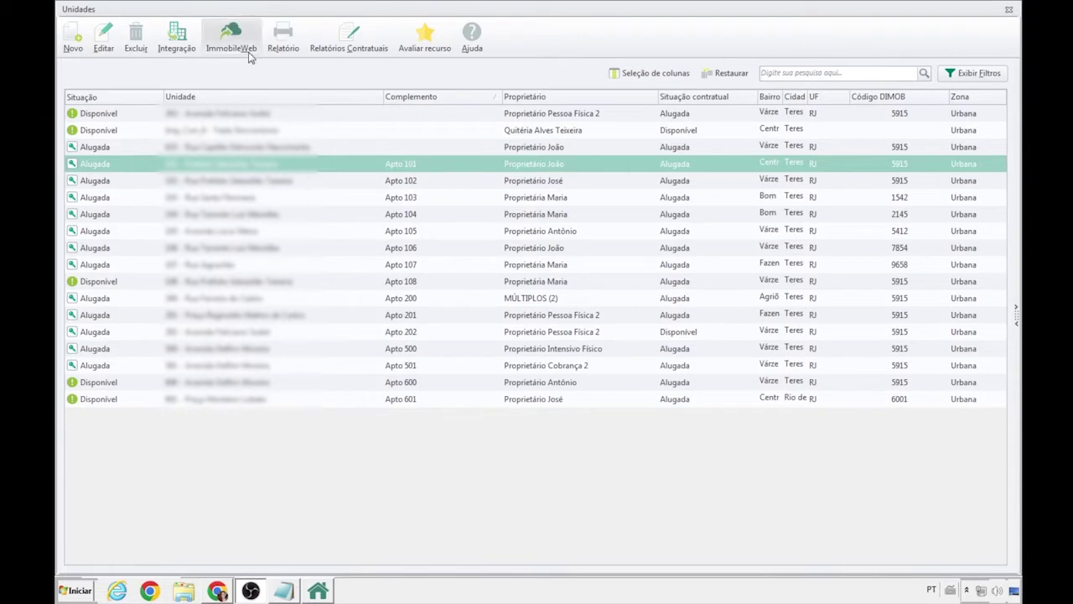
left_click(248, 54)
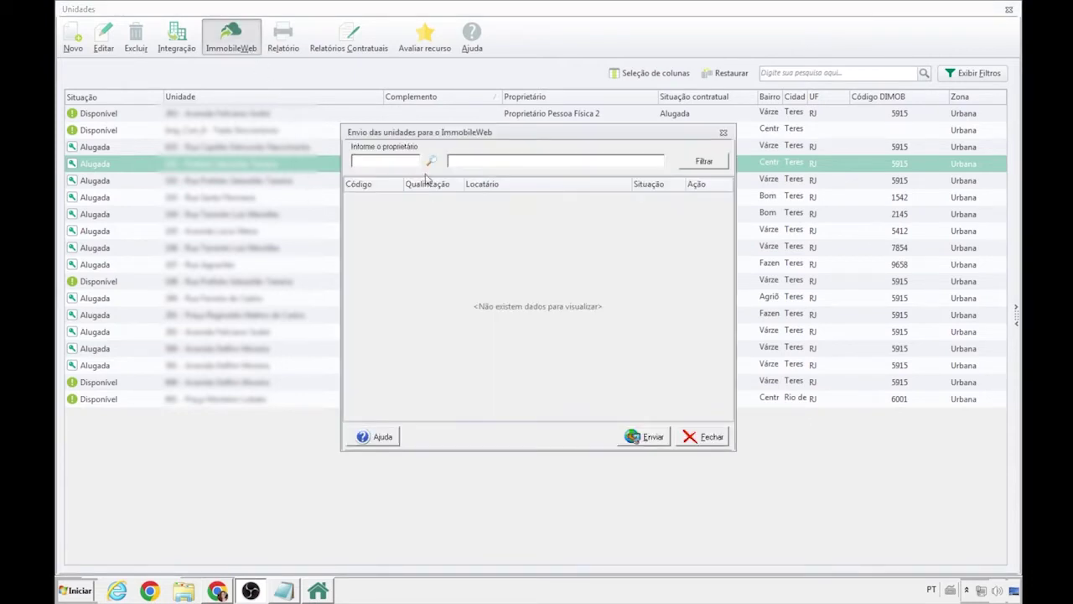
left_click(431, 161)
double_click(519, 228)
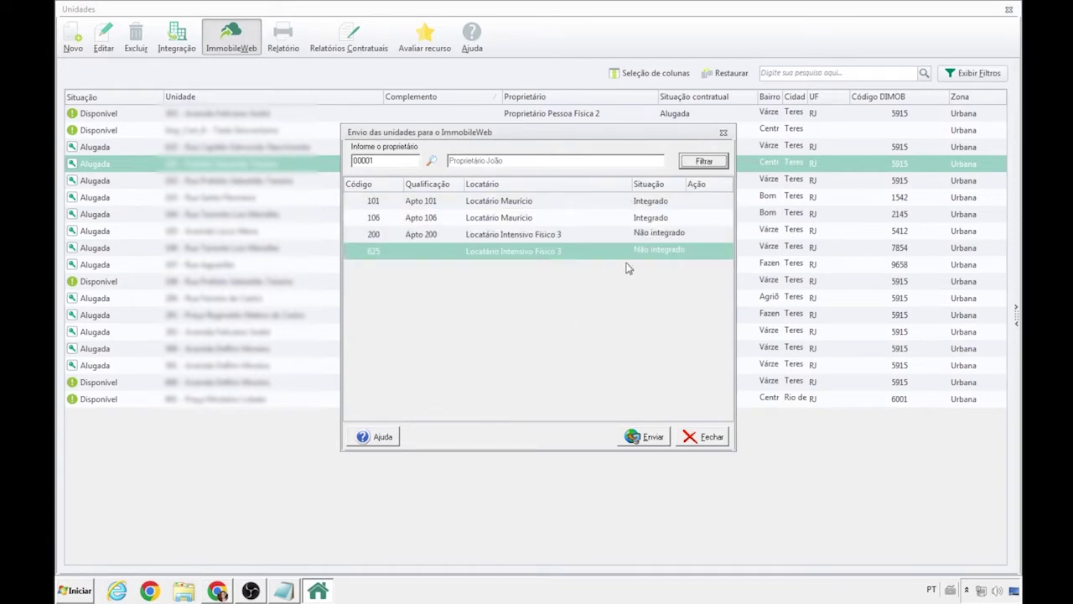
Step: Try the send and remove-from-site markings on unit 101, and close the unit windows without sending
left_click(569, 207)
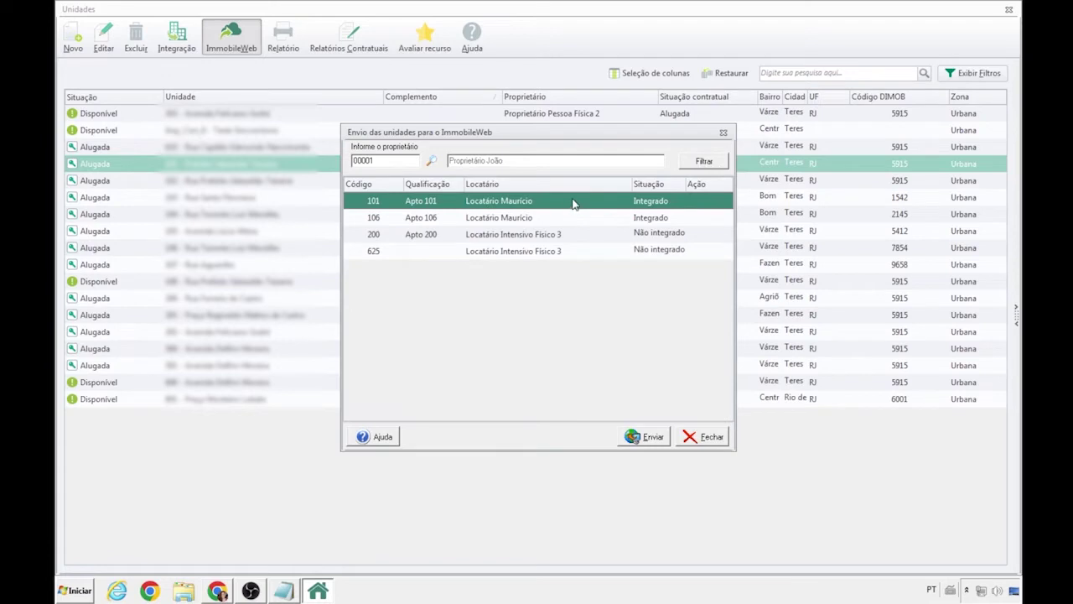
right_click(573, 205)
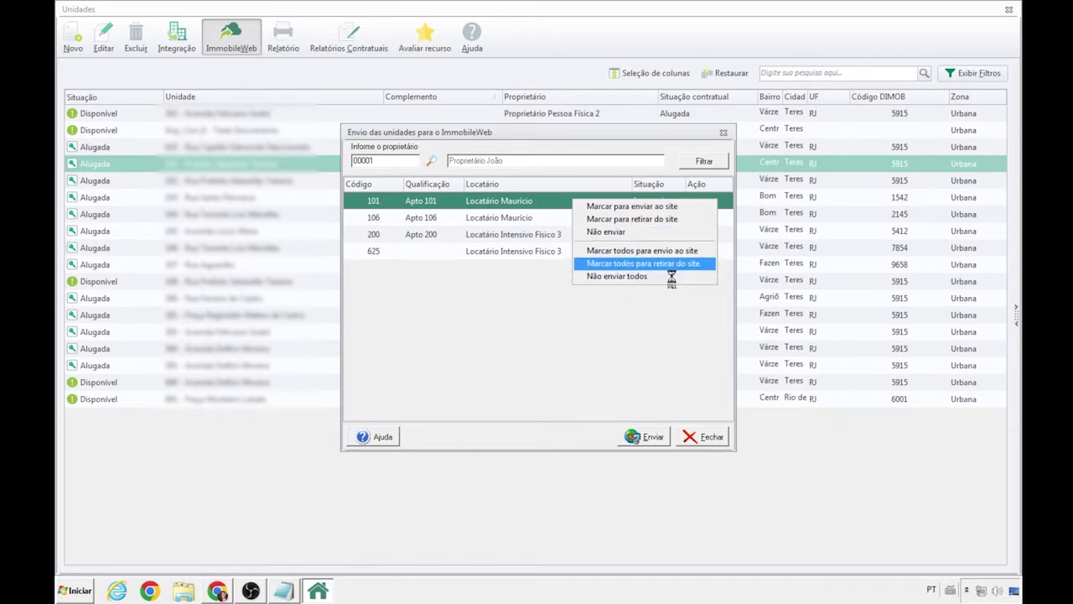
left_click(660, 206)
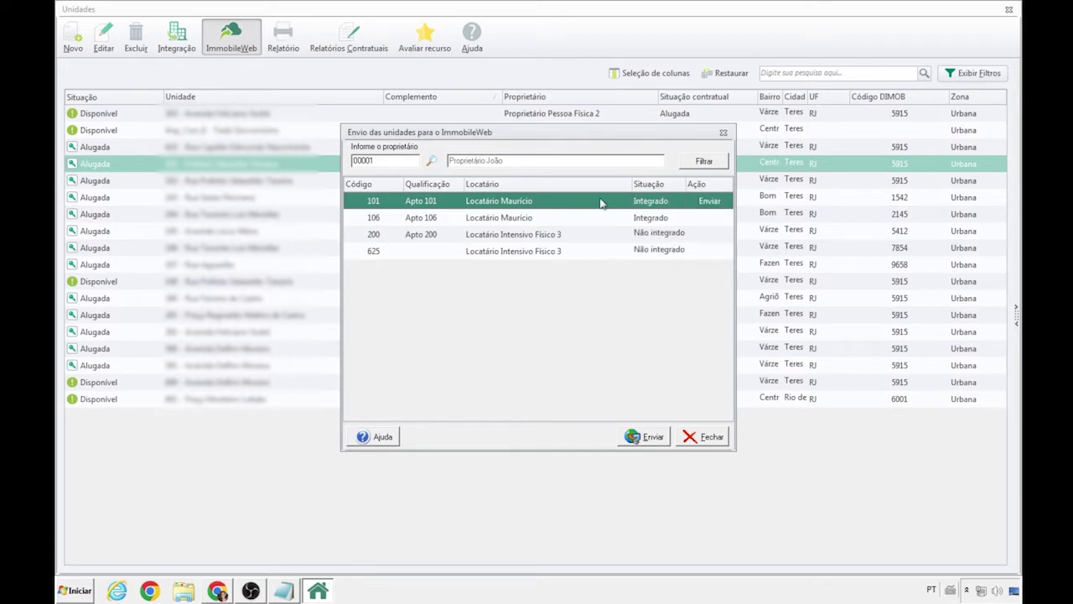
right_click(700, 204)
left_click(715, 222)
right_click(684, 211)
left_click(714, 212)
left_click(723, 133)
left_click(1011, 7)
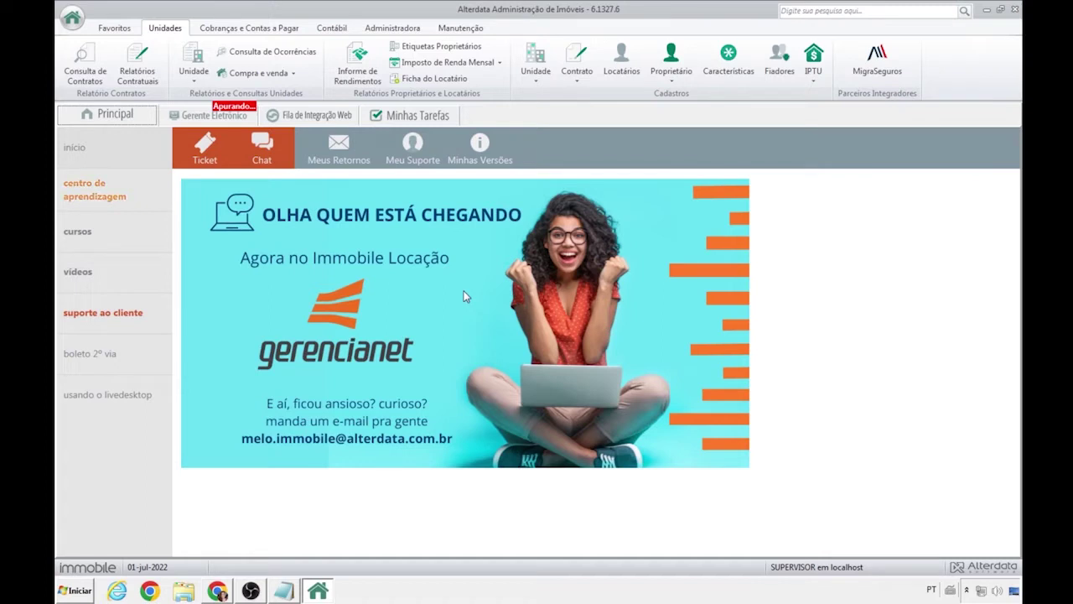
Step: Display the 07/2022 billing entries for unit 101
left_click(245, 28)
left_click(140, 73)
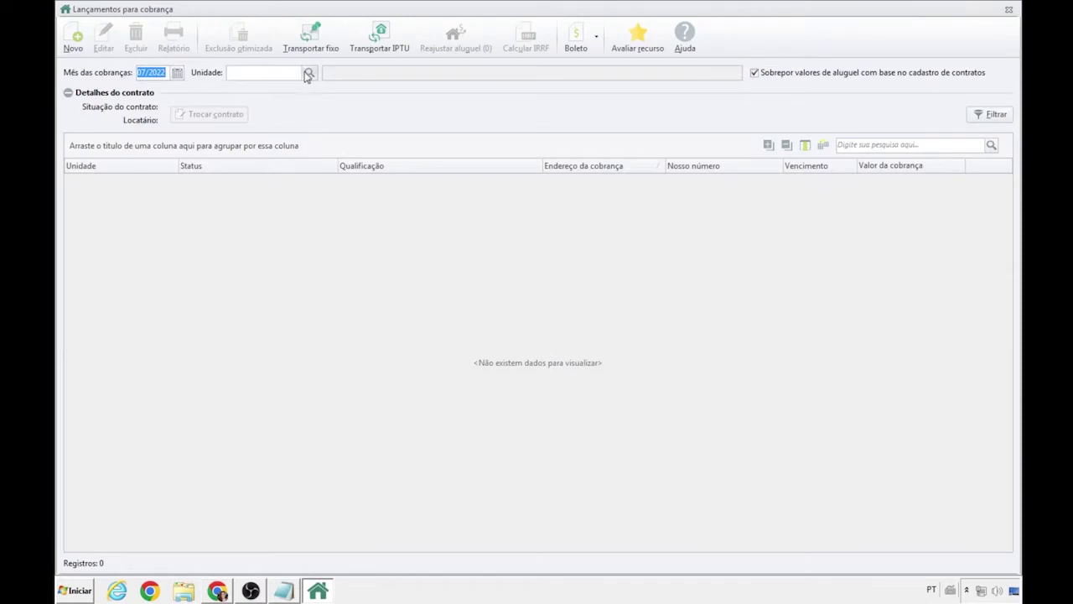
left_click(308, 74)
double_click(518, 192)
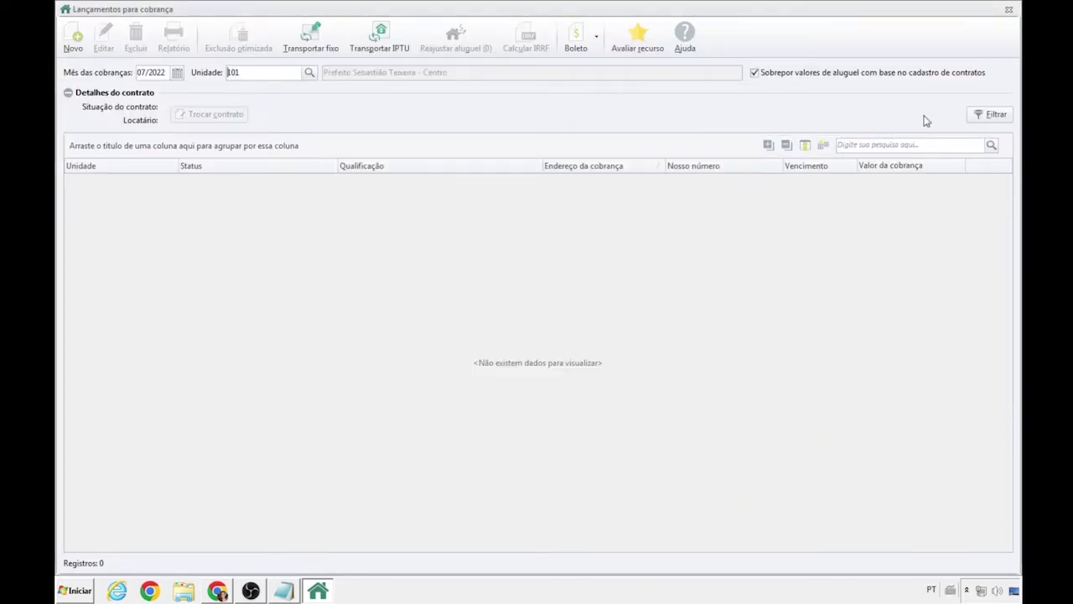
left_click(996, 116)
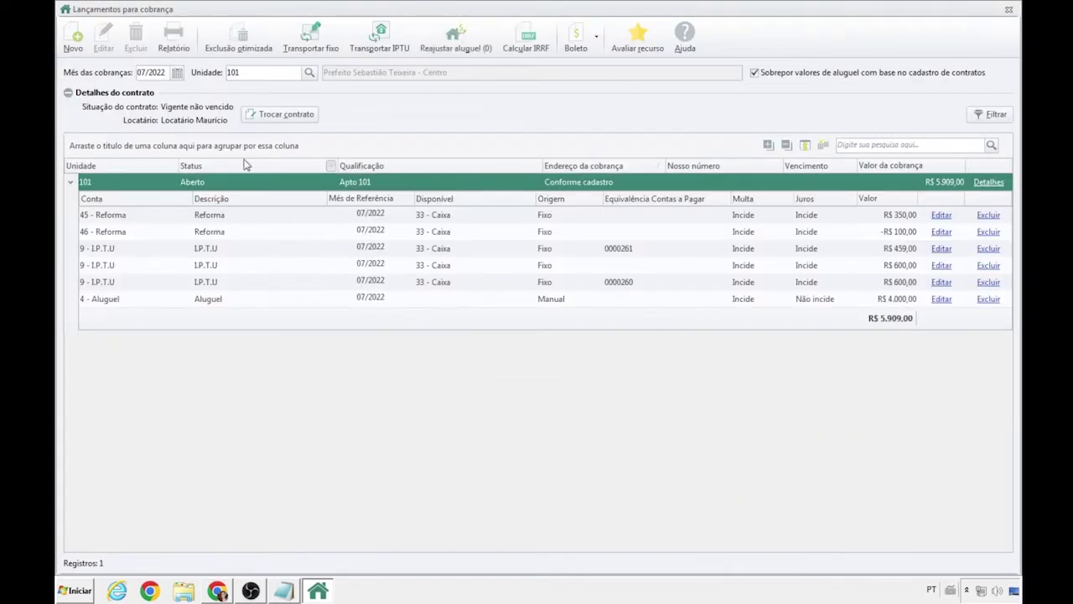
Step: Generate a bank slip for unit 101's 07/2022 charges, keeping the default settings through to the printing options
left_click(577, 34)
left_click(591, 64)
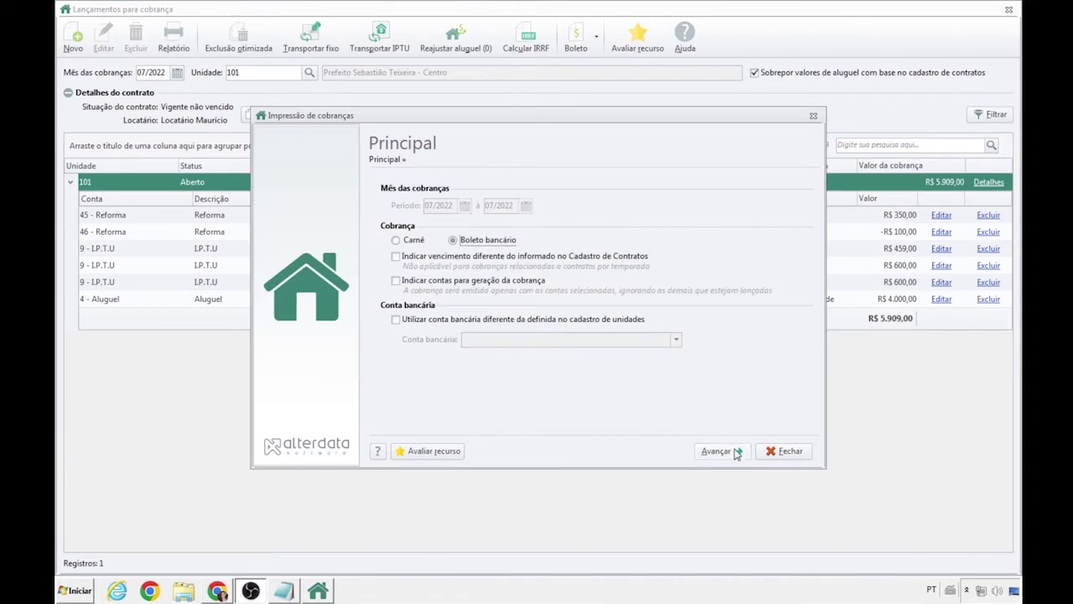
left_click(737, 453)
left_click(724, 453)
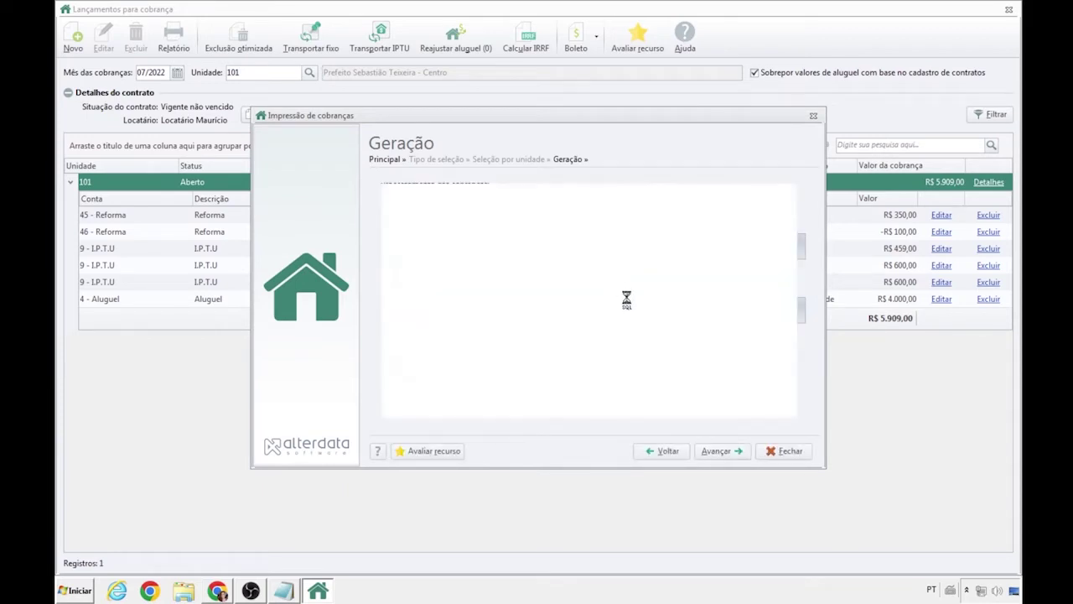
left_click_drag(514, 209, 382, 209)
left_click(562, 199)
left_click(736, 452)
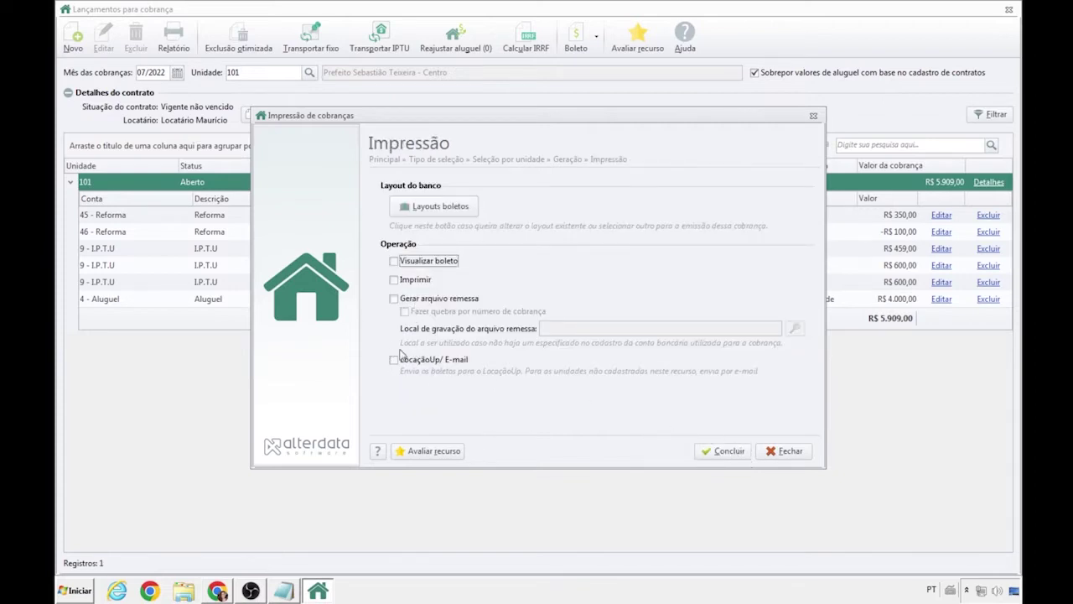
Step: Choose LocaçãoUp/E-mail as the only slip operation, complete the issue, and close the billing entries
left_click(423, 365)
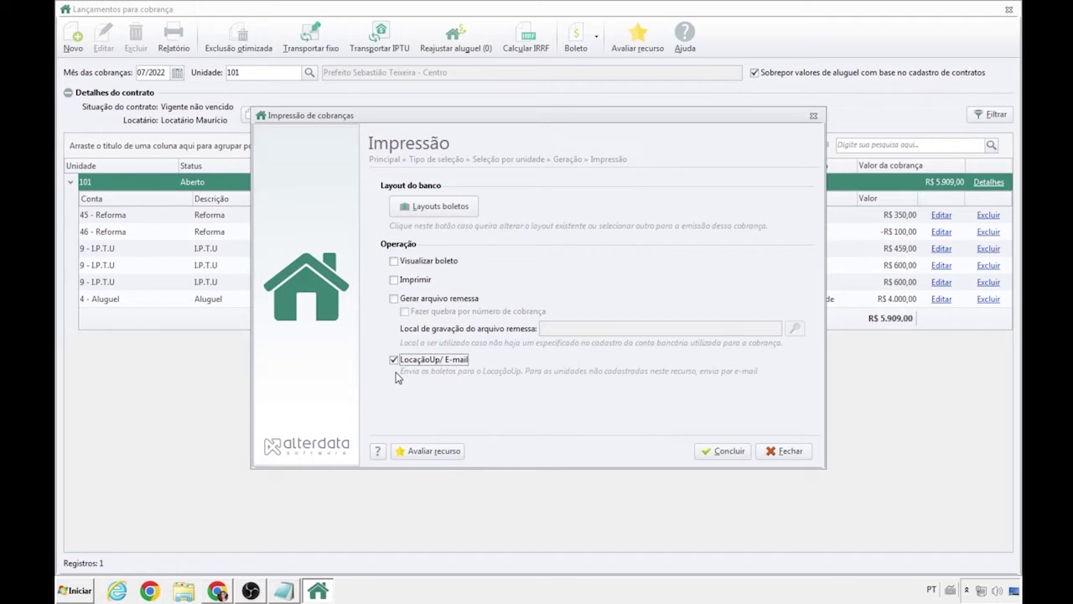
left_click(742, 455)
left_click(814, 116)
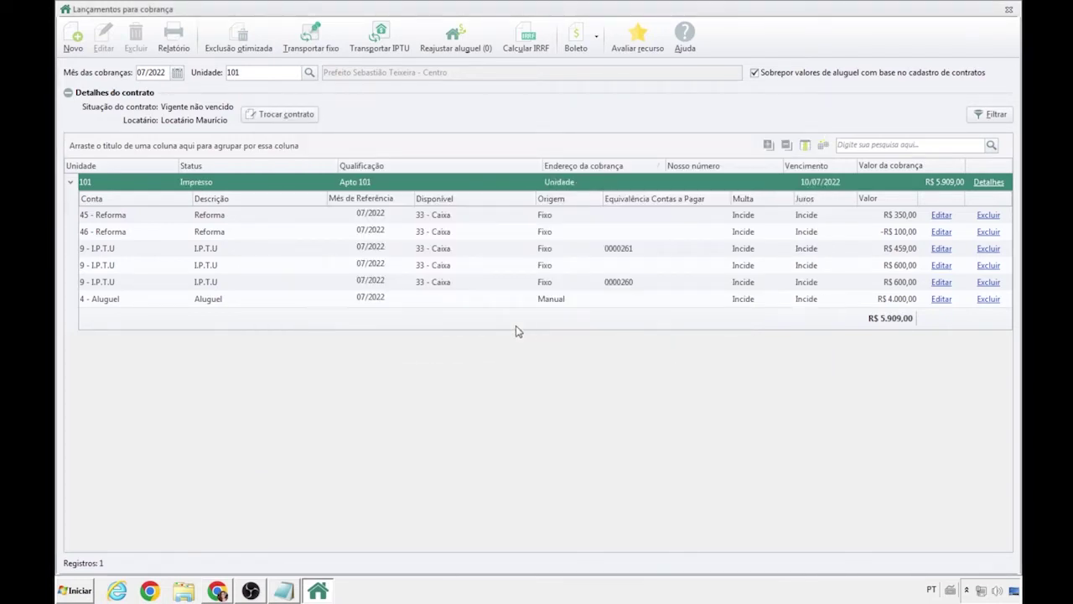
left_click(1008, 11)
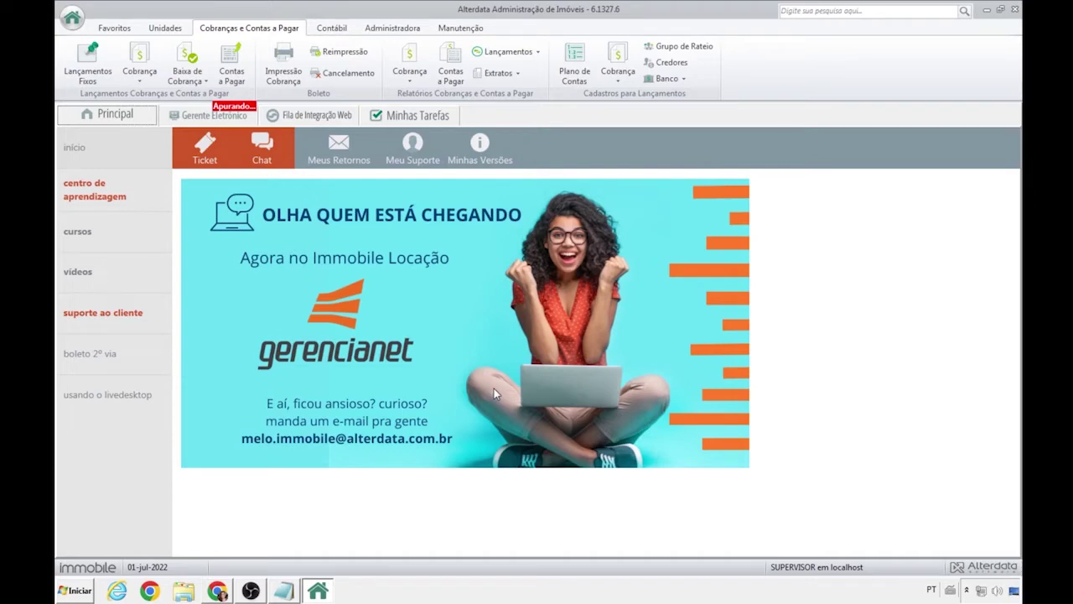
Step: Switch to the Immobile Locação web portal in Chrome, browse the Novidades announcements, and collapse that section
key("alt+Tab")
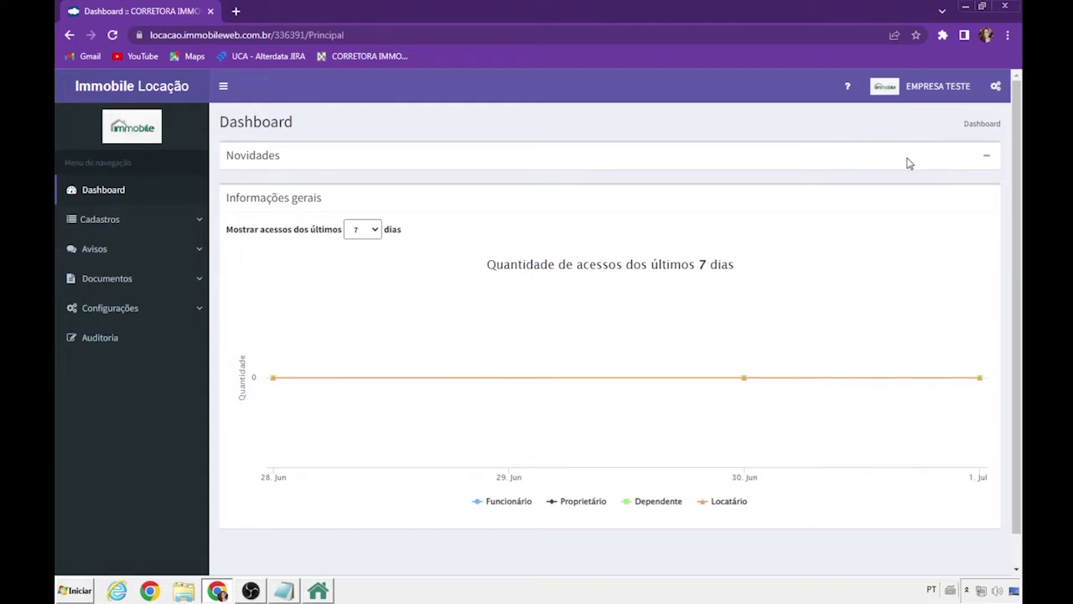
left_click(988, 159)
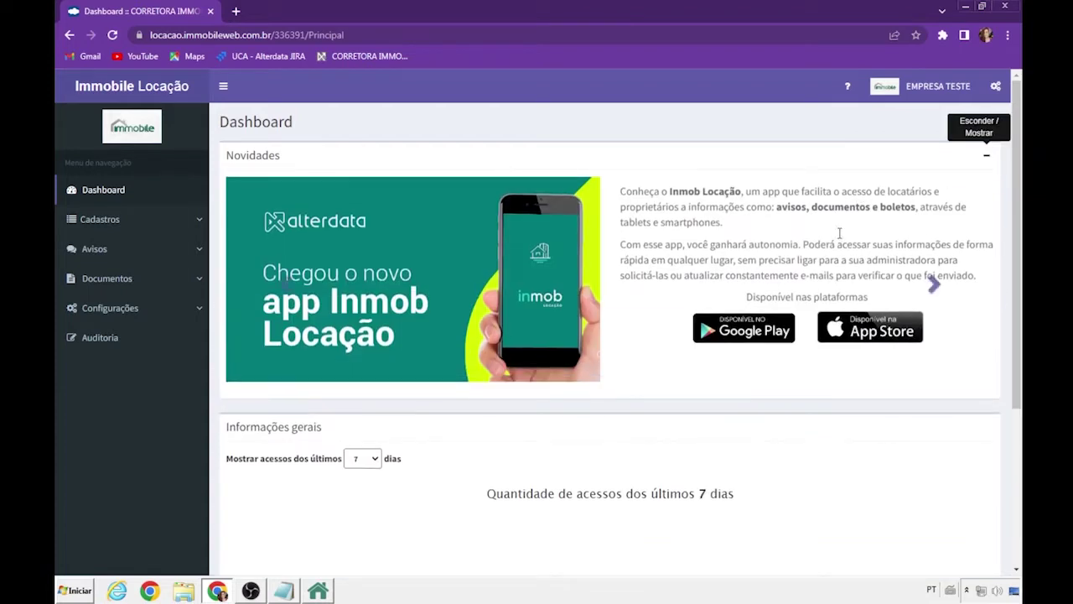
left_click(936, 288)
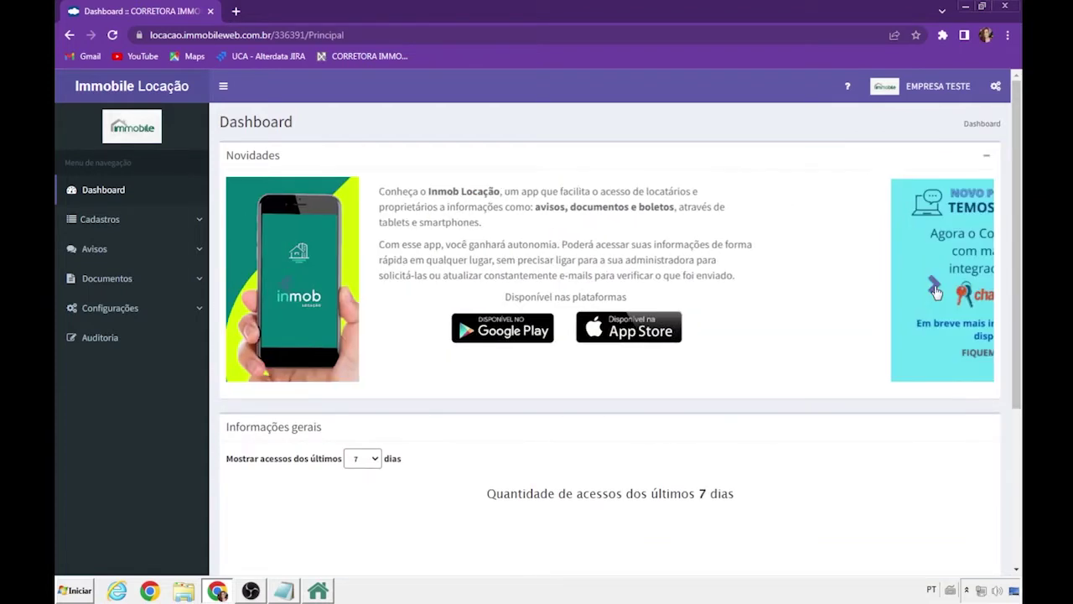
left_click(935, 287)
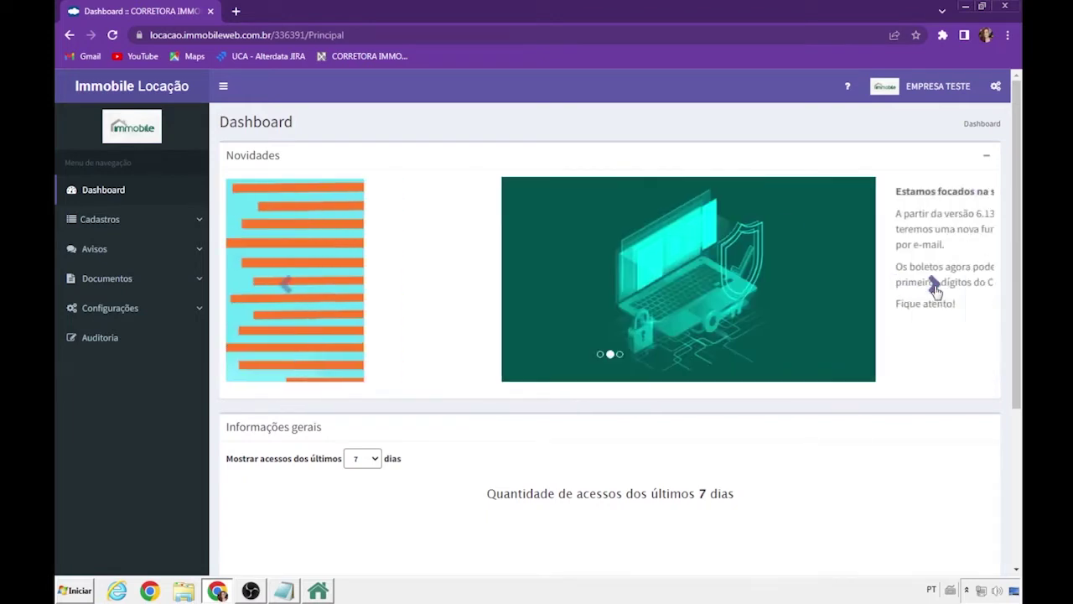
left_click(935, 288)
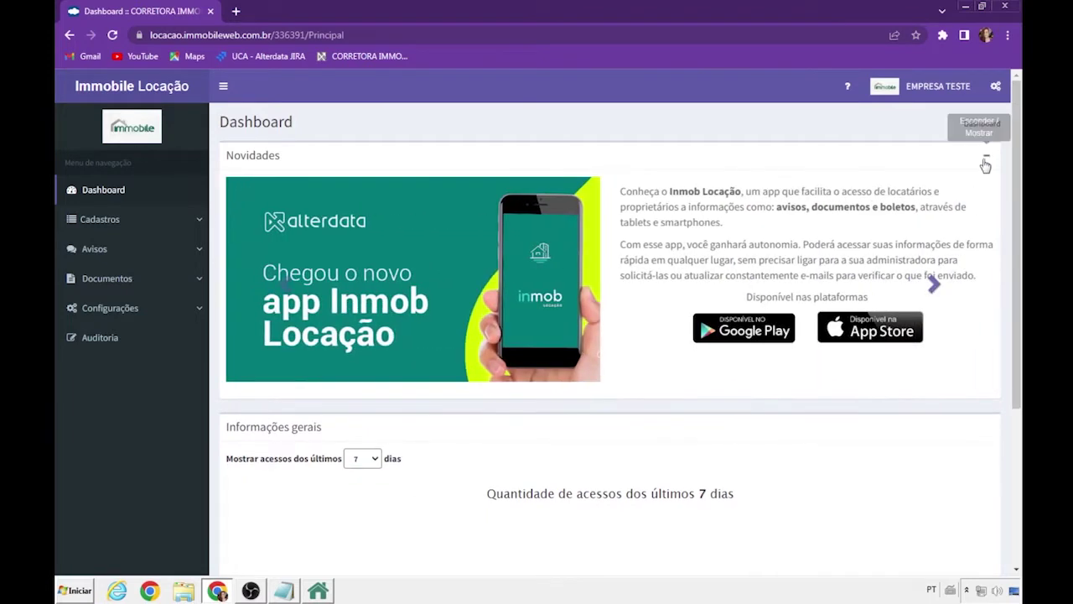
left_click(986, 158)
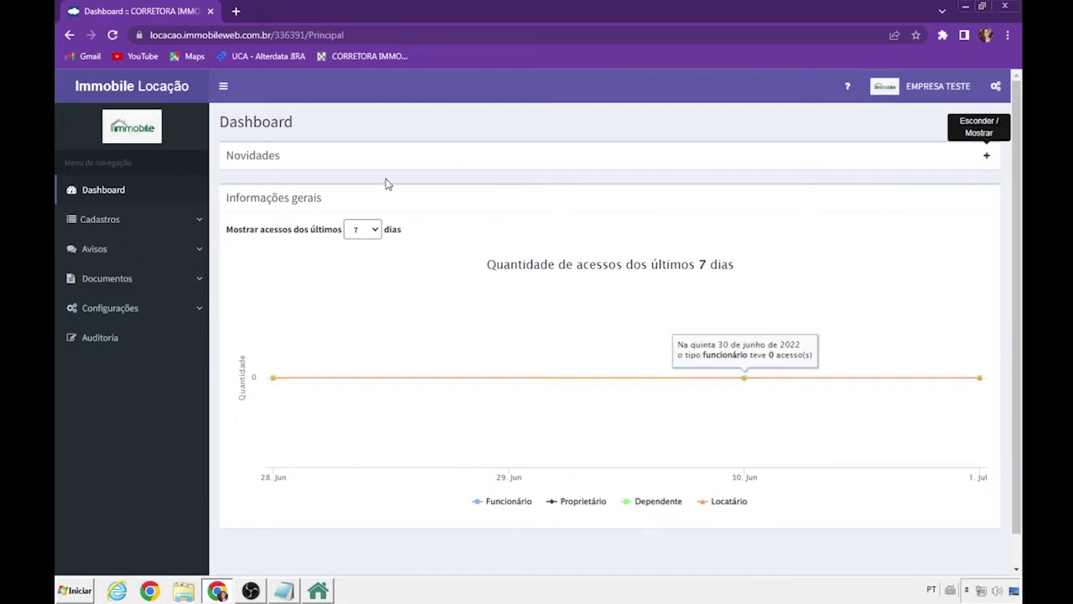
Step: View the dashboard's access chart for longer periods, including 30 and 45 days, and return it to 7 days
left_click_drag(329, 199, 223, 203)
left_click(388, 198)
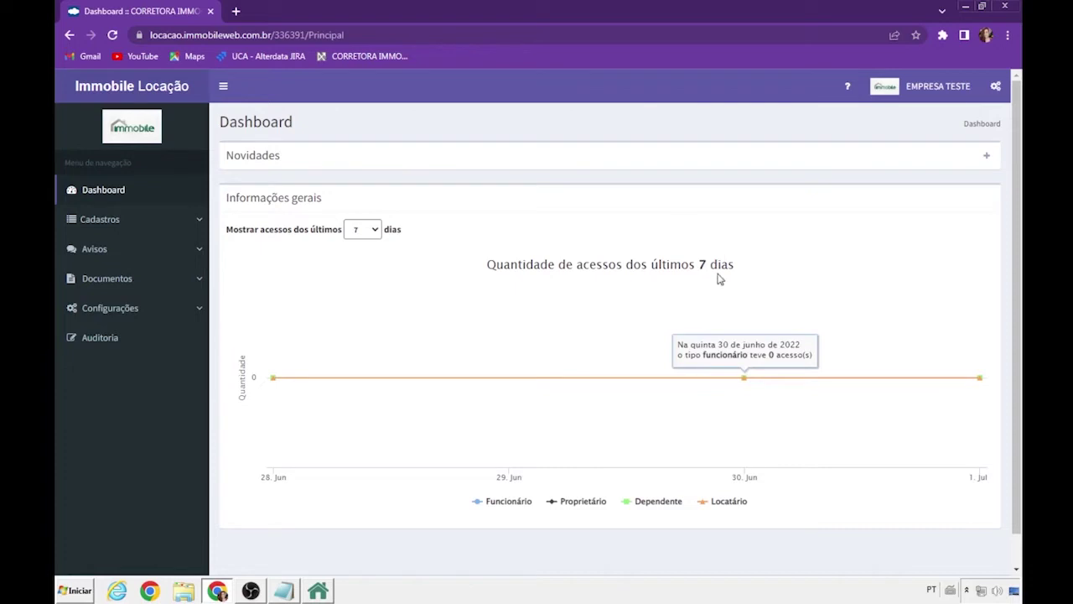
left_click(375, 232)
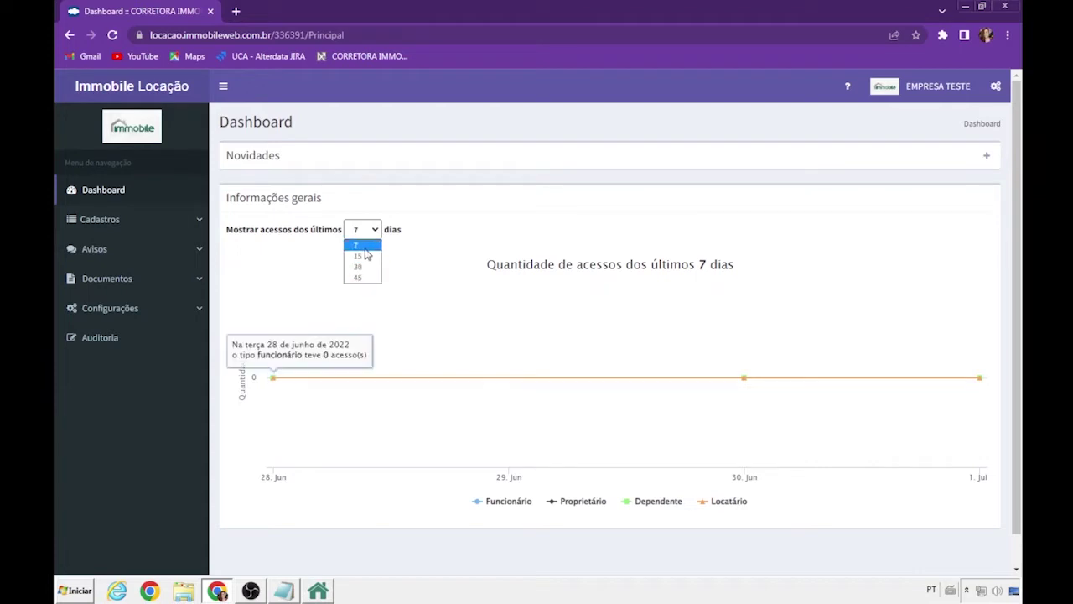
left_click(367, 255)
left_click(367, 267)
left_click(366, 233)
left_click(366, 276)
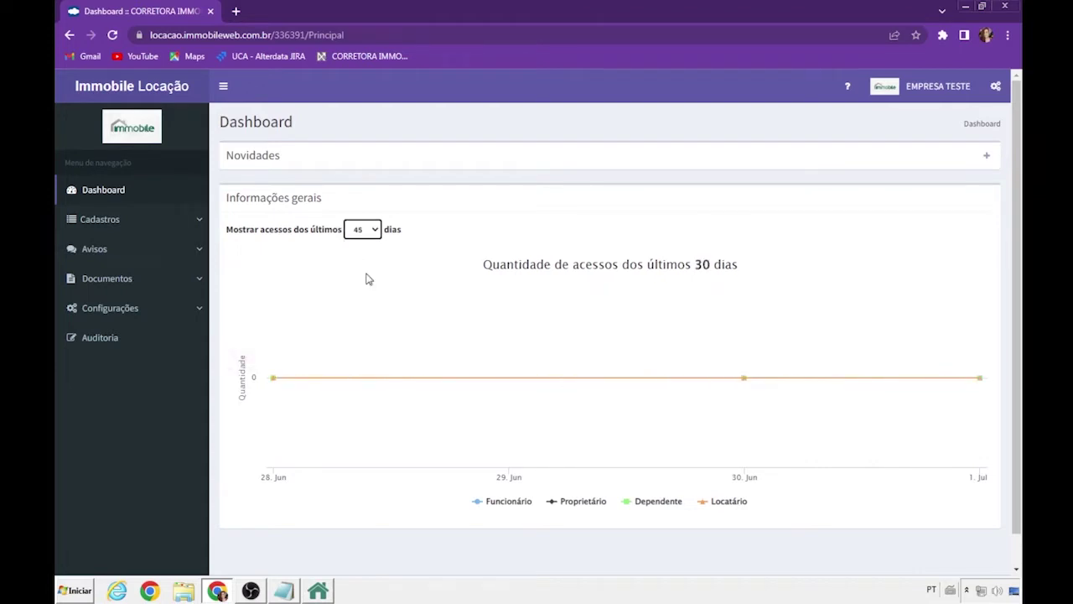
left_click(372, 233)
left_click(370, 244)
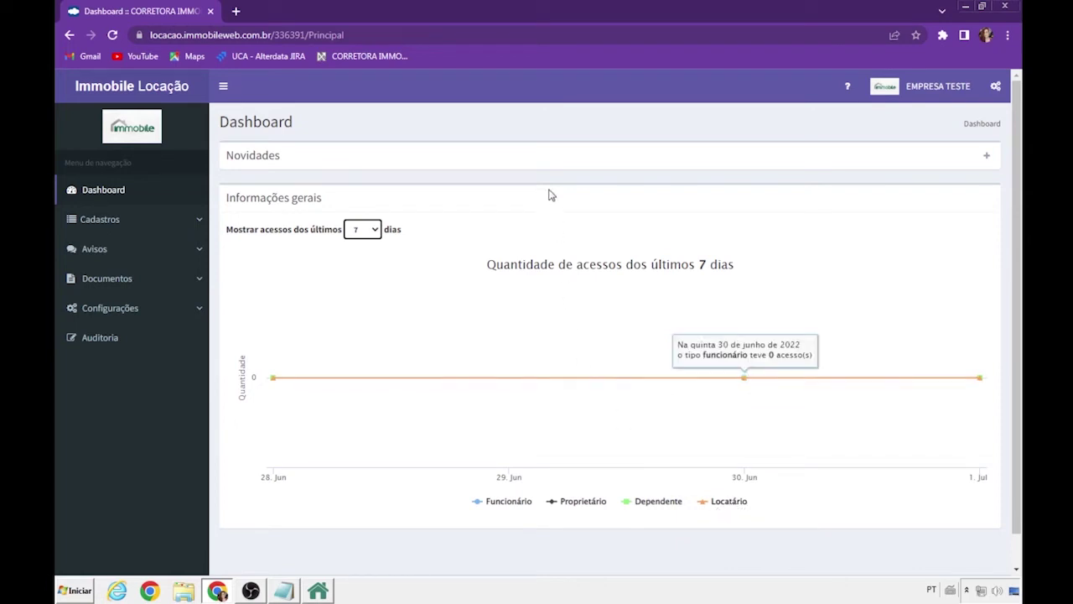
Step: Try several portal themes, including Azul e Preto, Verde e Preto, Azul e Branco and Vermelho e Branco, and restore Roxo e Preto
left_click(997, 87)
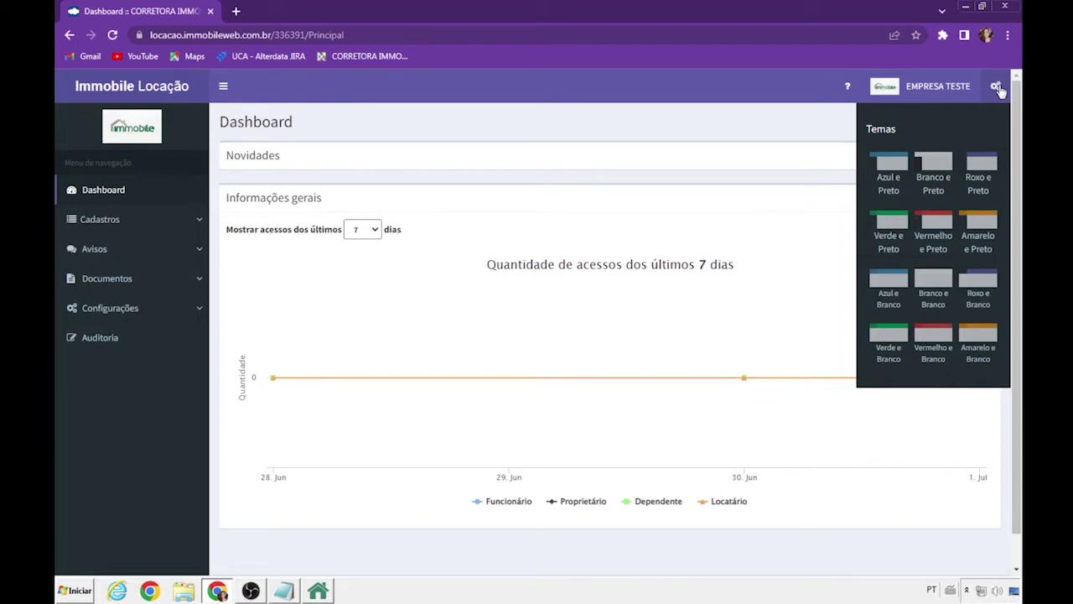
left_click(896, 172)
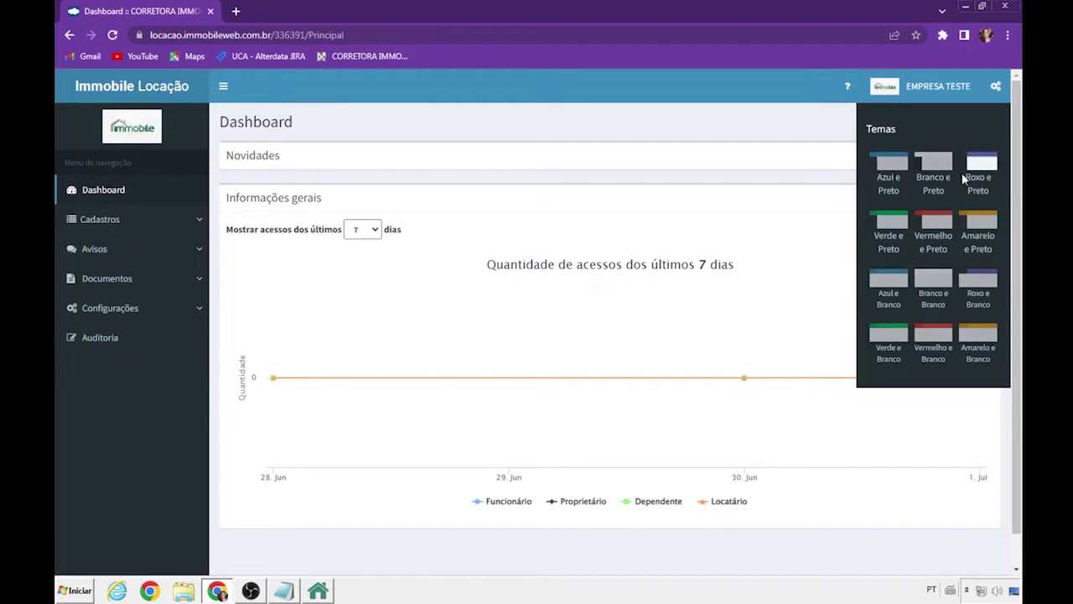
left_click(895, 224)
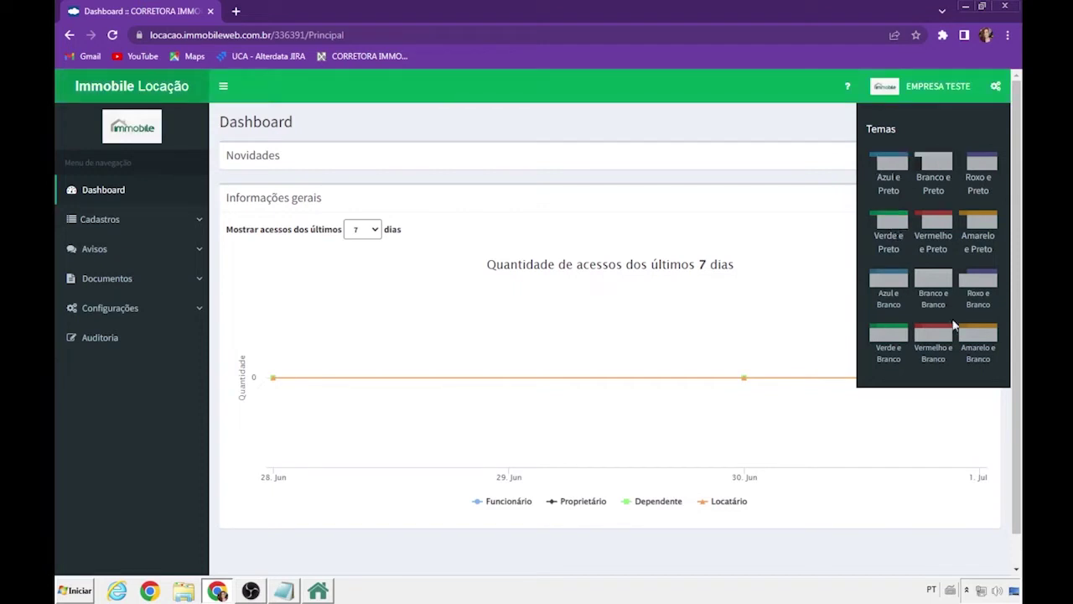
left_click(978, 279)
left_click(884, 284)
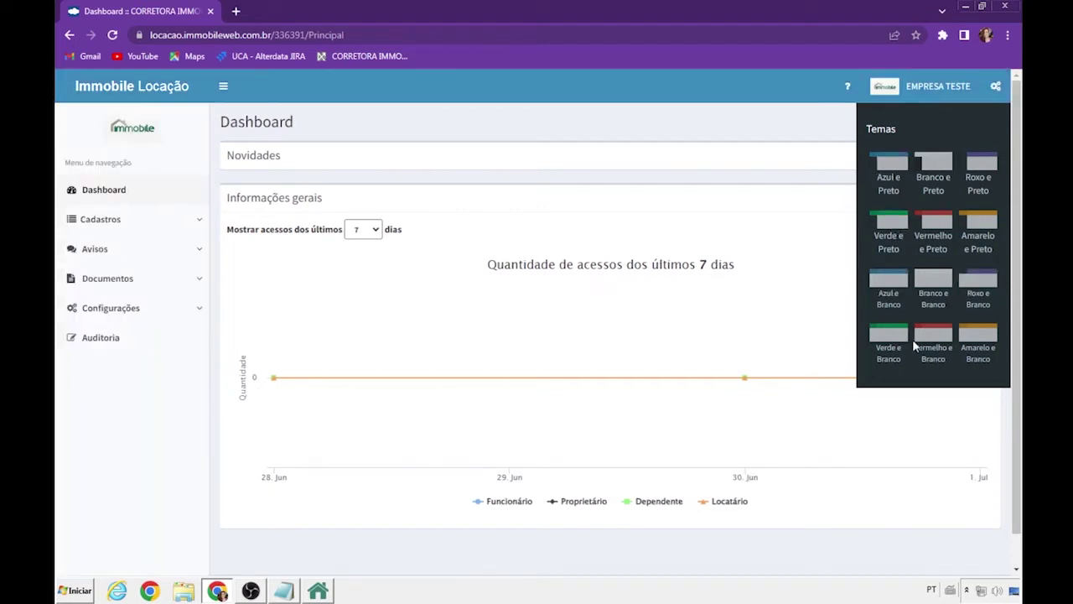
left_click(919, 336)
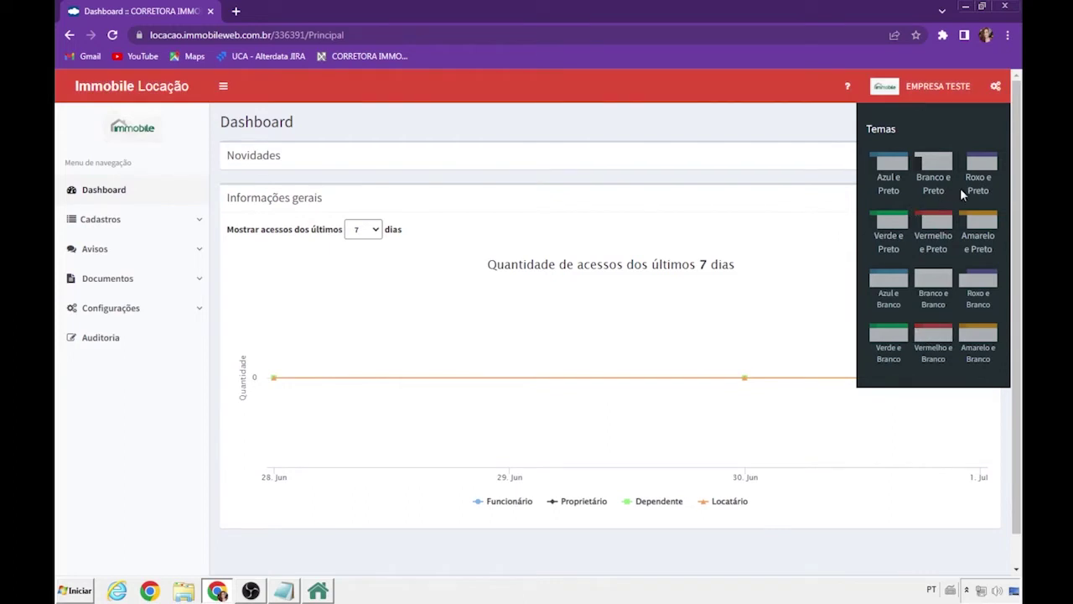
left_click(992, 169)
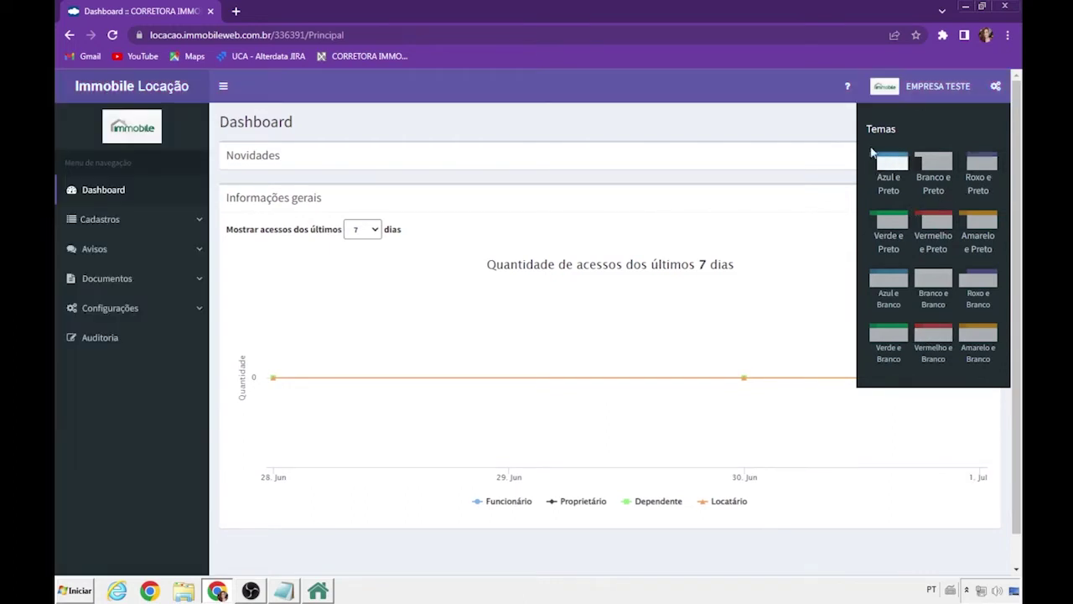
left_click(805, 128)
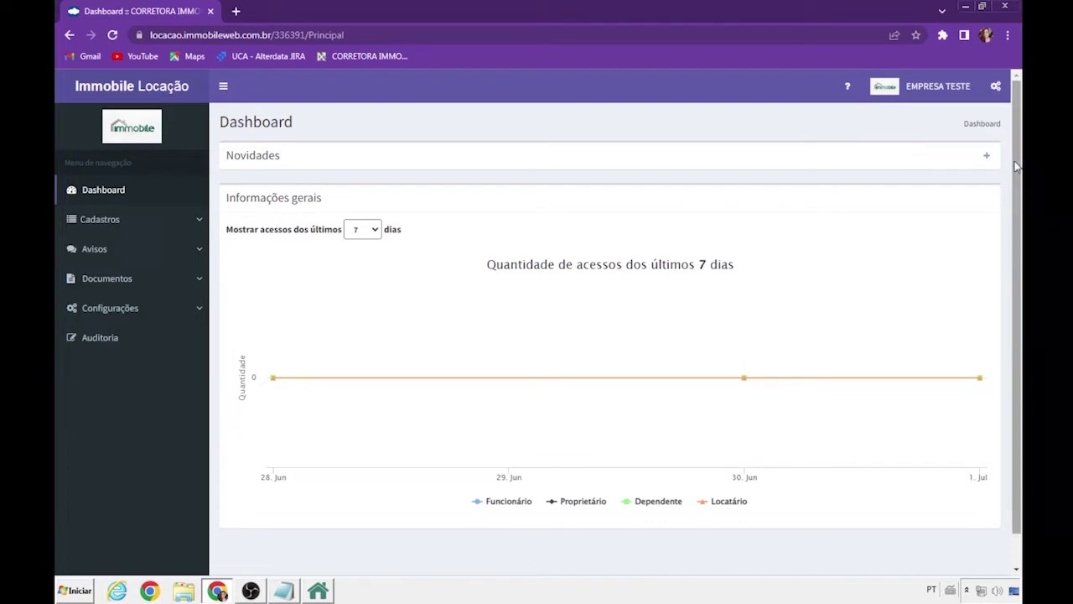
Step: Open the company's Minha conta page and examine the email and phone fields in its personal data
left_click(931, 87)
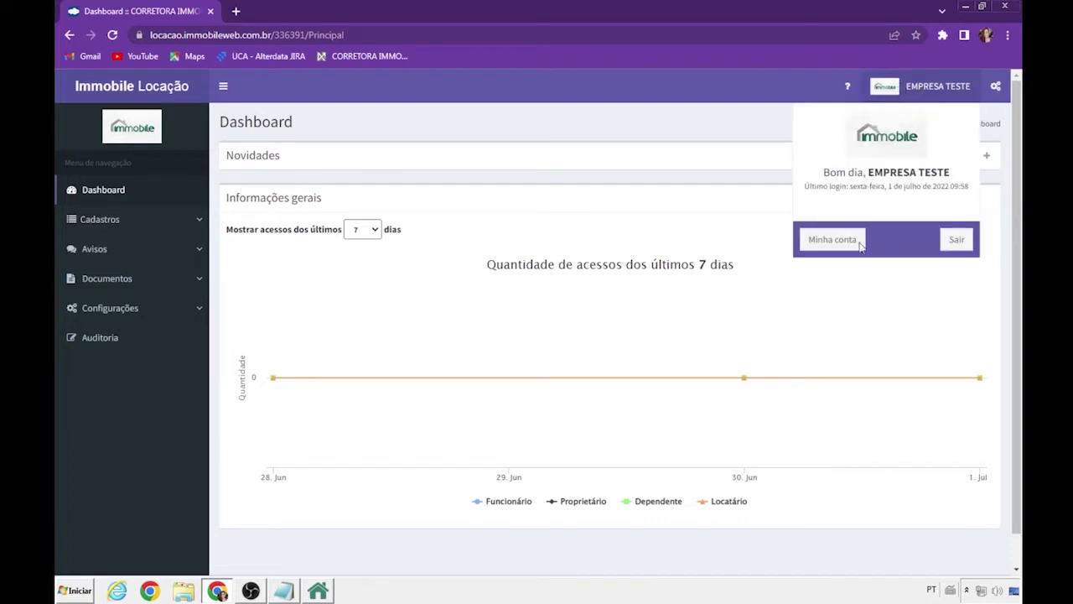
left_click(847, 240)
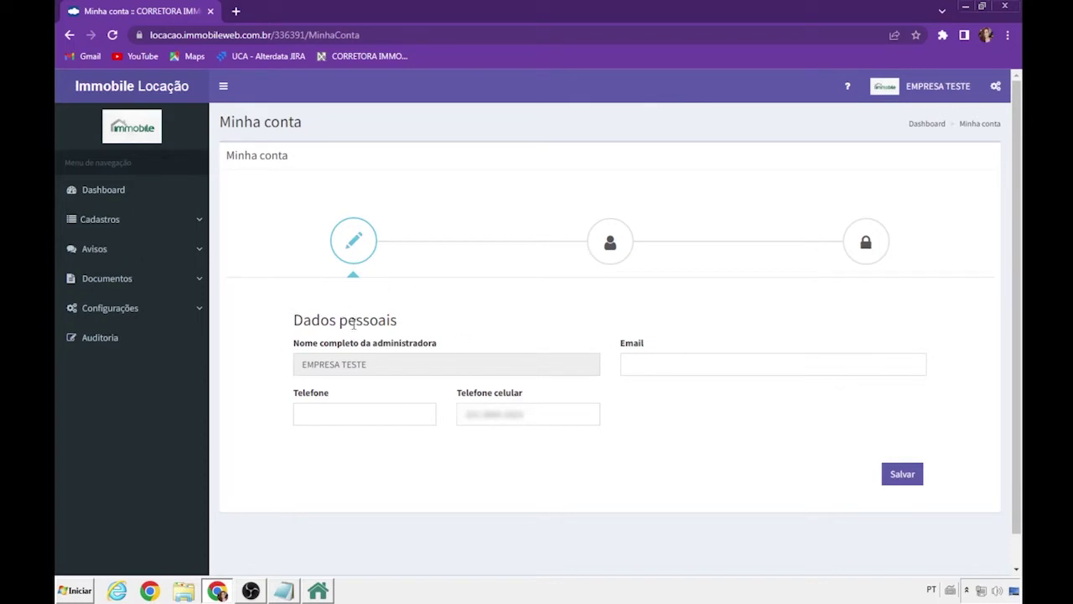
left_click(661, 364)
left_click(367, 416)
Step: Examine the account's login change form and password update form without entering anything
left_click(610, 243)
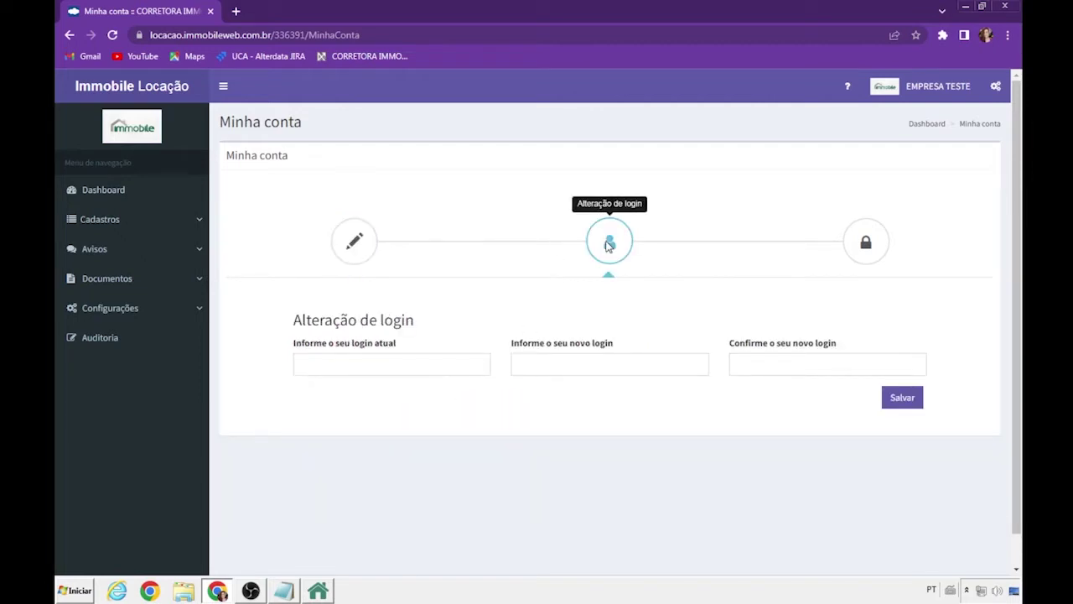
left_click(420, 364)
left_click(617, 363)
left_click(771, 366)
left_click(872, 249)
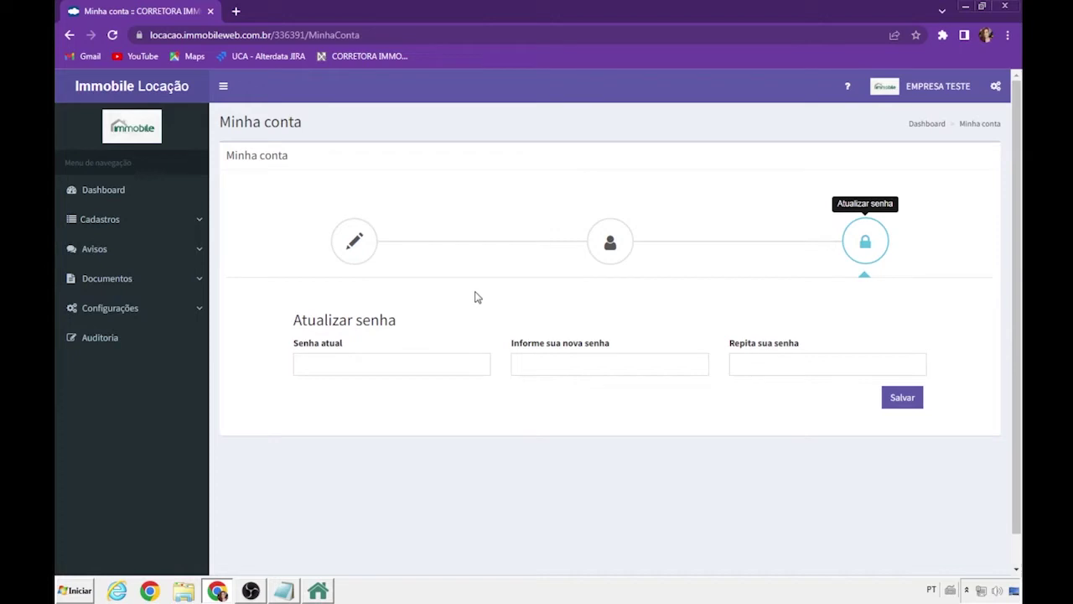
Step: Open the Proprietários register through the dashboard and view the details and linked units of owner 001
left_click(134, 88)
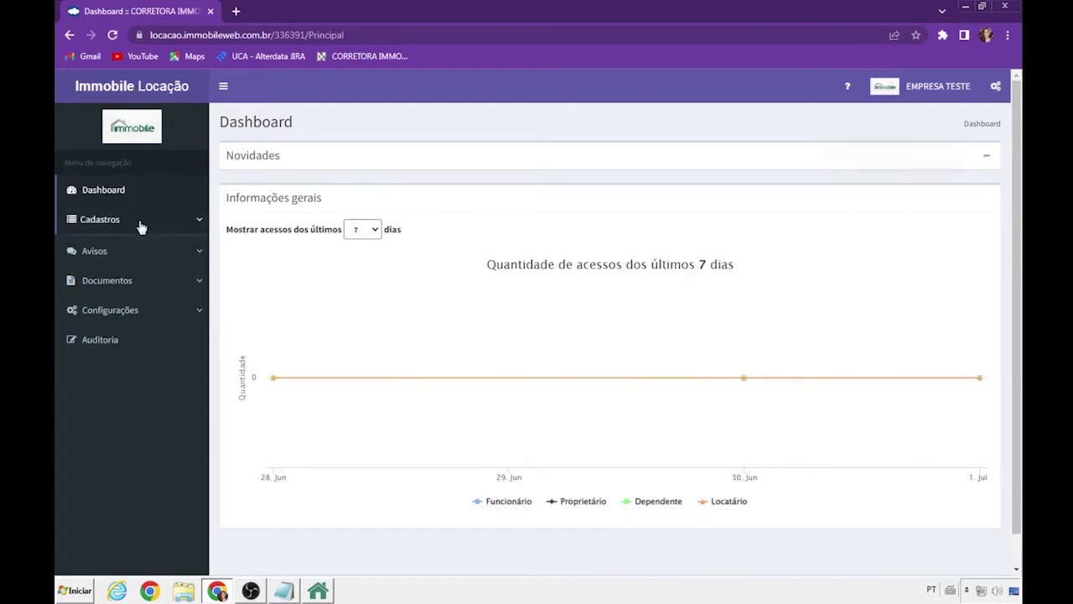
left_click(140, 226)
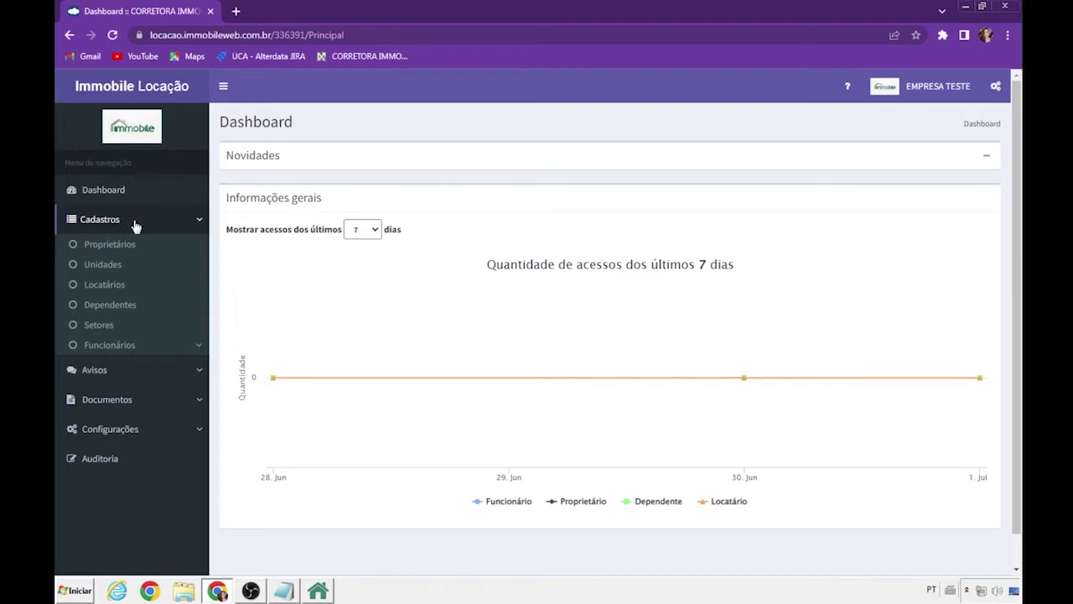
left_click(108, 246)
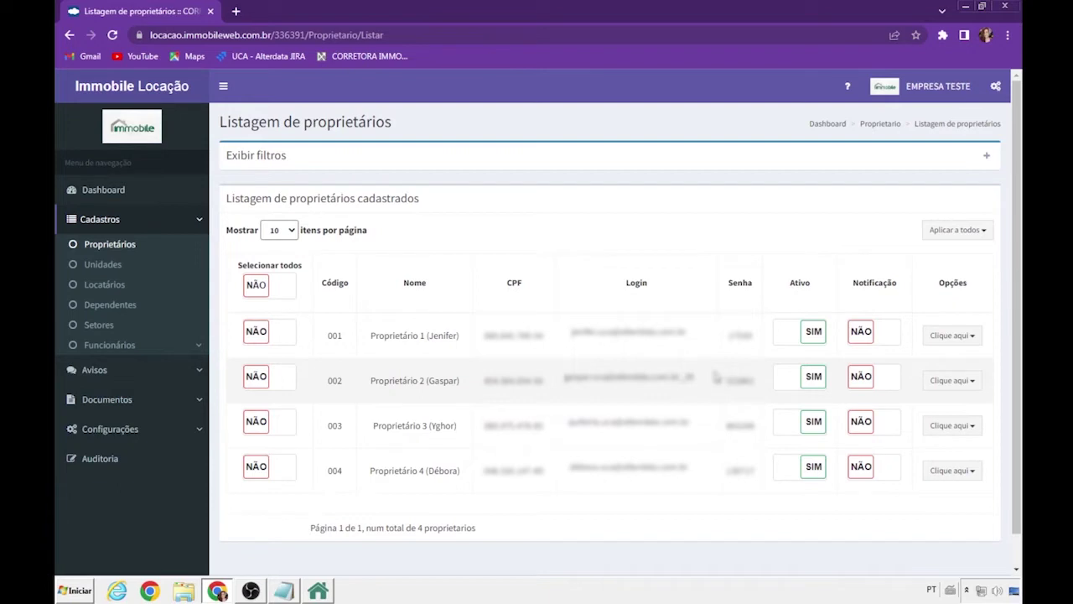
left_click(951, 335)
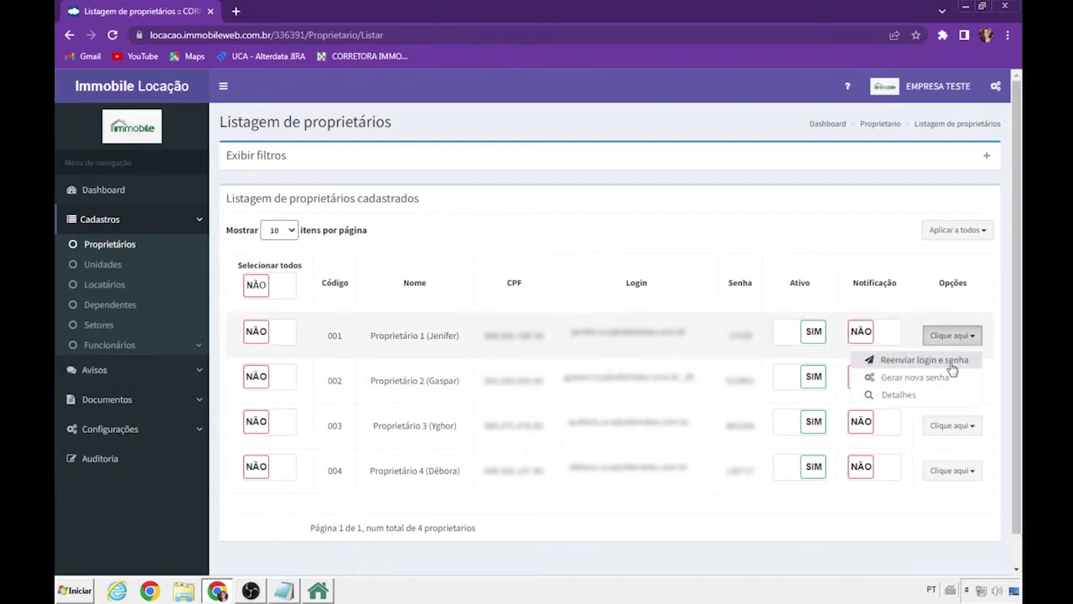
left_click(913, 395)
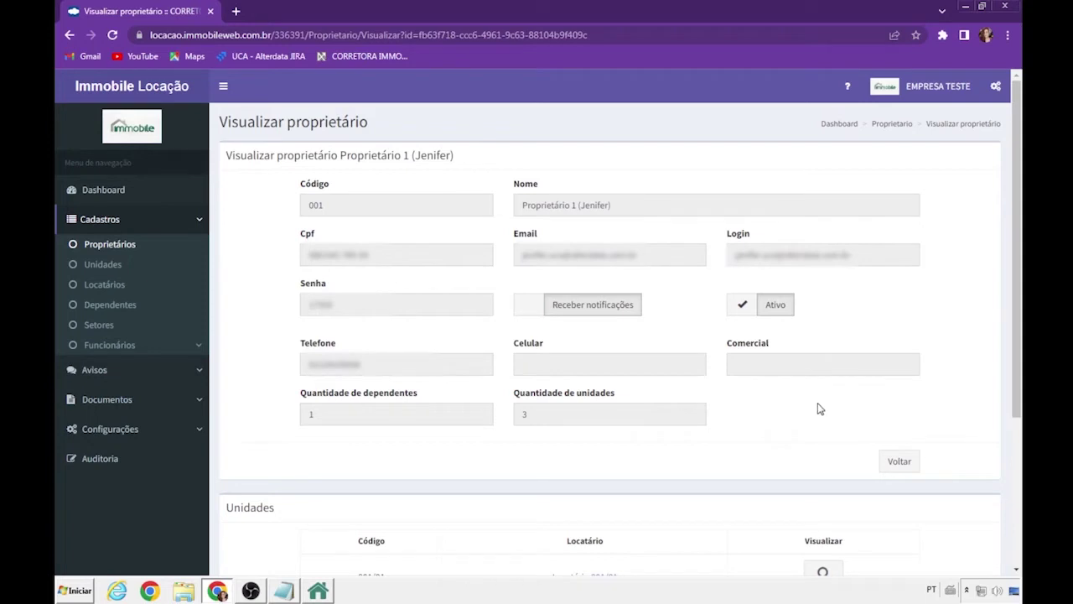
scroll(820, 409, "down", 3)
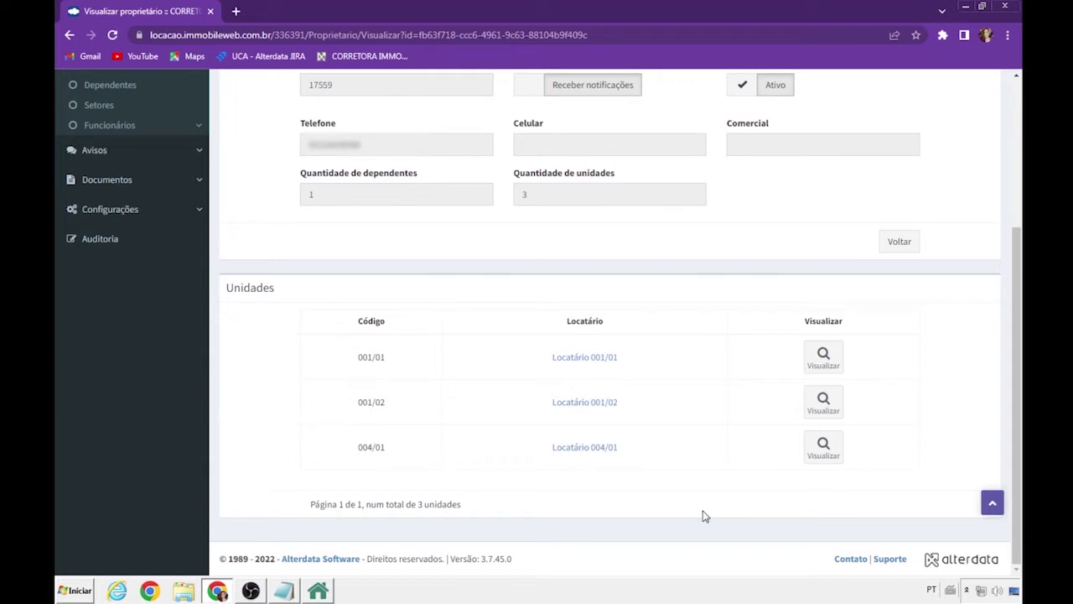
Step: View unit 001/01 from the owner's record, close its page, and return to the list of owners
left_click(814, 359)
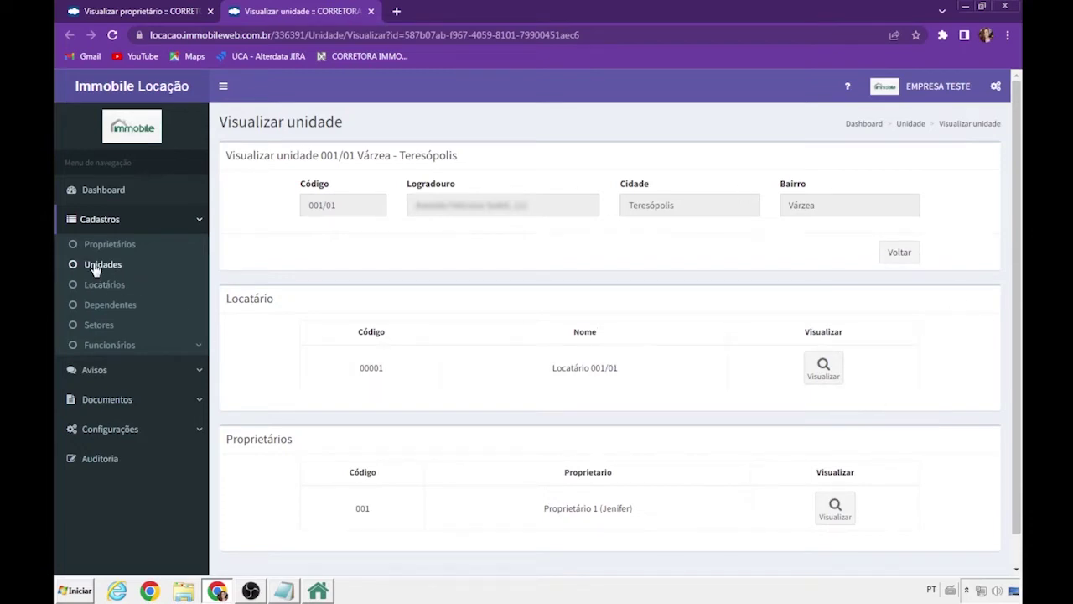
left_click(370, 10)
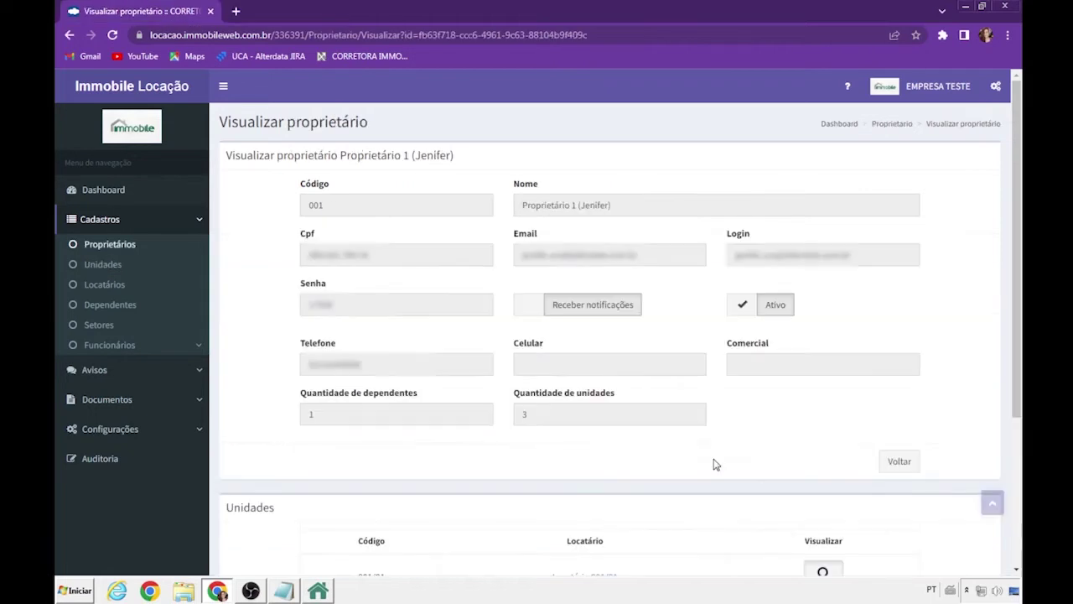
left_click(69, 34)
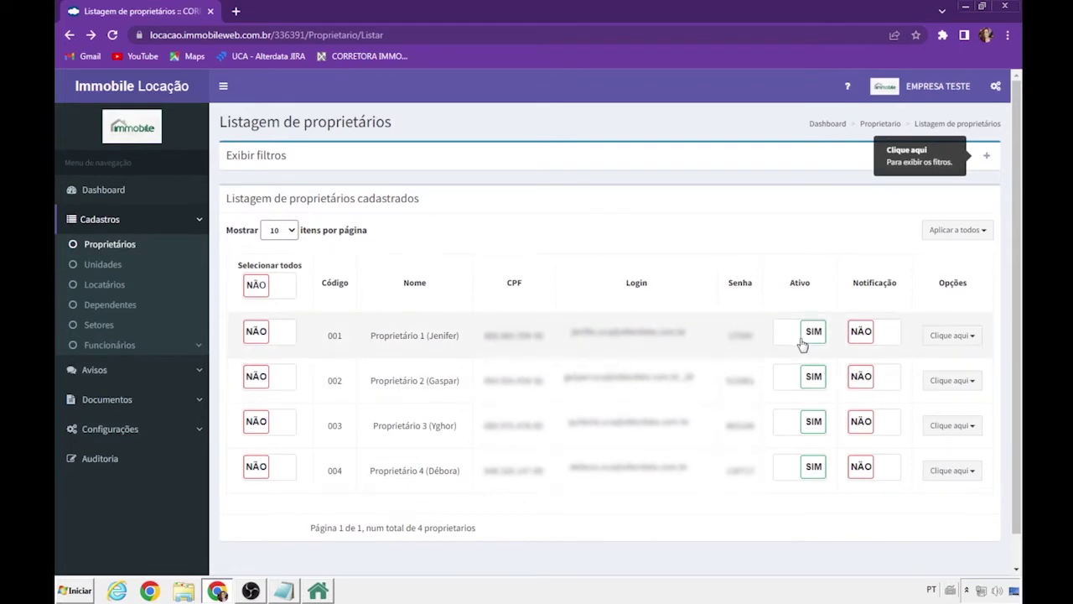
Step: Deactivate owner 001 in the owners list and activate the same owner again
left_click(813, 332)
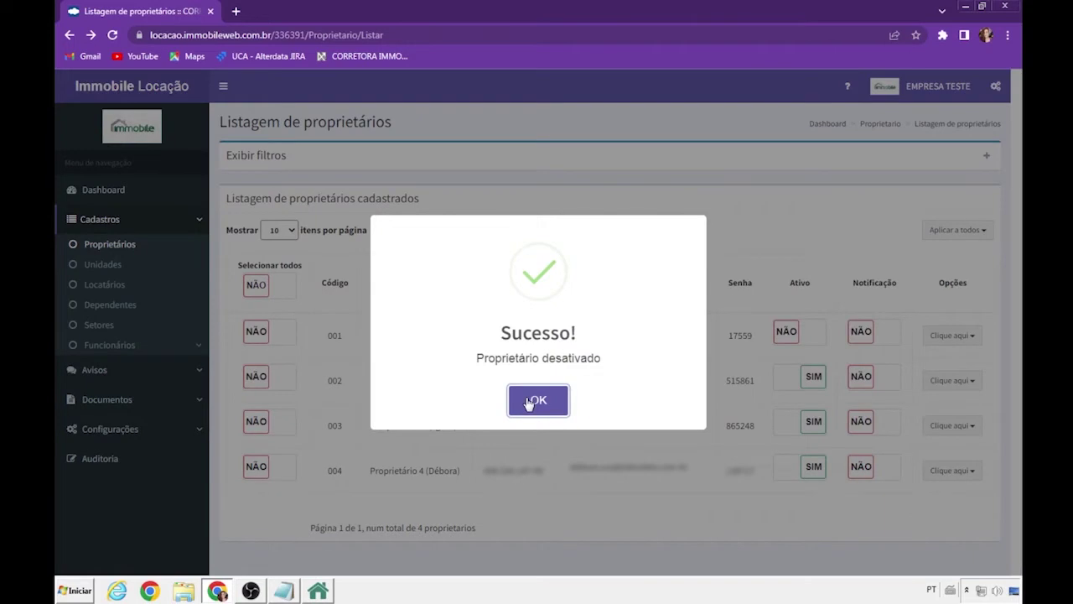
left_click(529, 403)
left_click(787, 333)
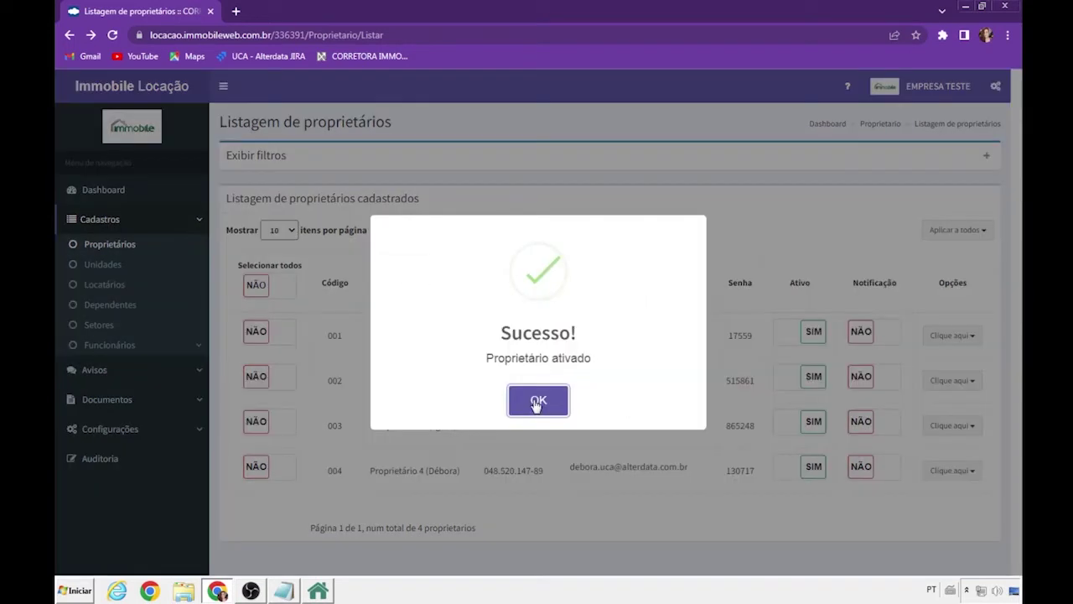
left_click(538, 402)
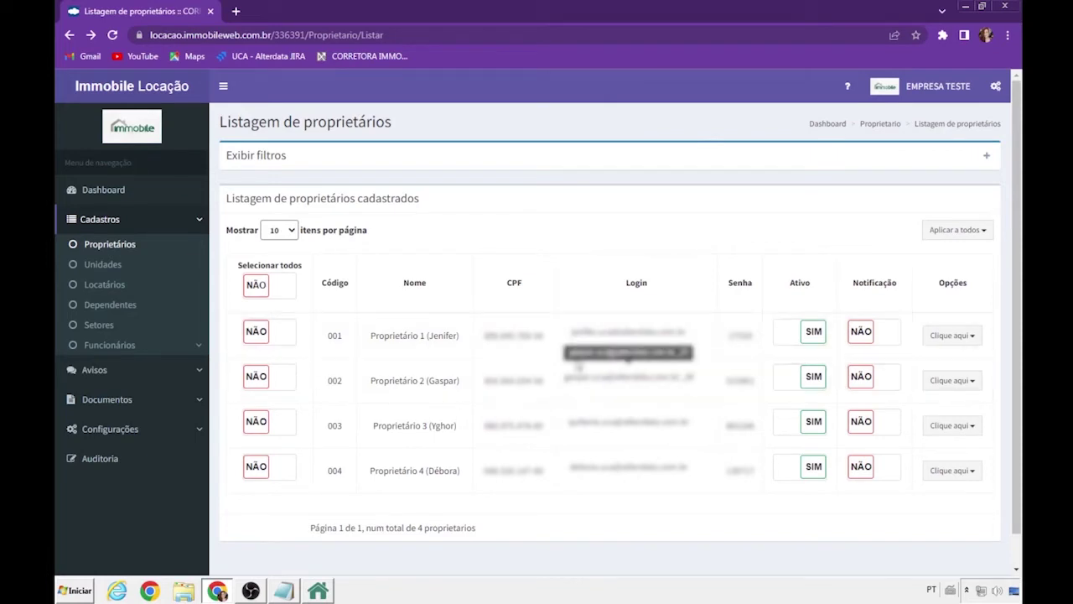
Step: Highlight the login and password of owner 001 in the owners list to point out the access credentials
left_click_drag(571, 334, 728, 332)
left_click(734, 332)
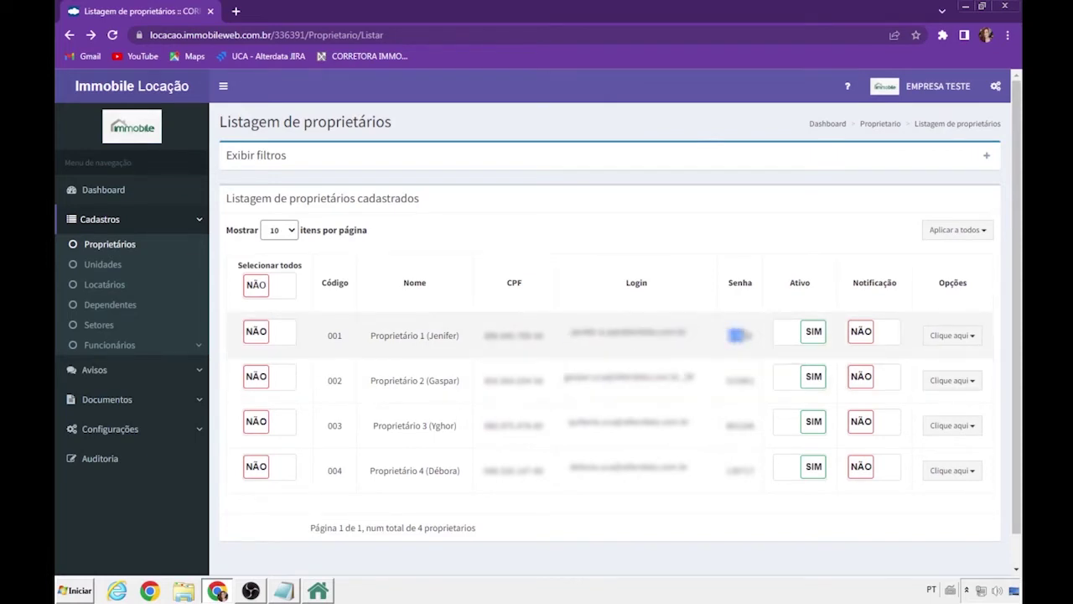
left_click_drag(684, 332, 567, 334)
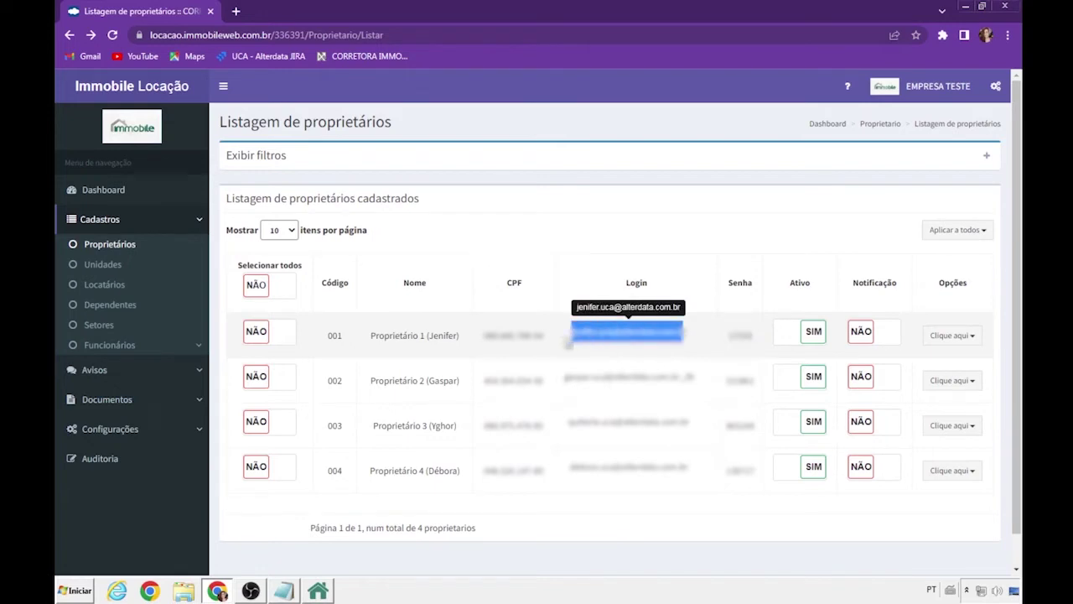
double_click(739, 334)
left_click(704, 349)
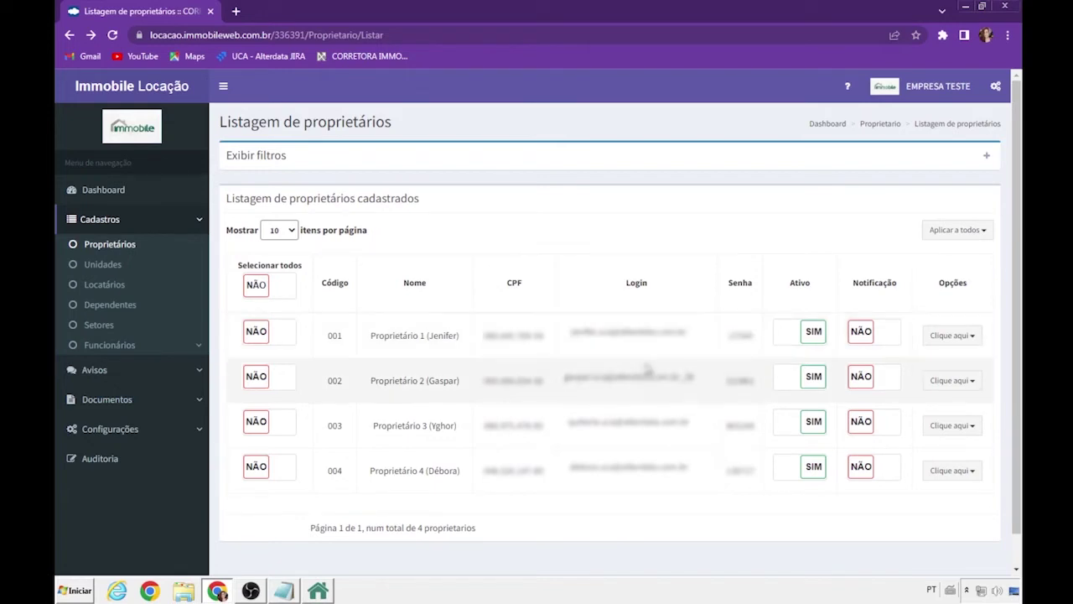
Step: Examine the address, tenant and Múltiplos proprietários entries of unit 001/01 in the Unidades register, and open its details
left_click(103, 267)
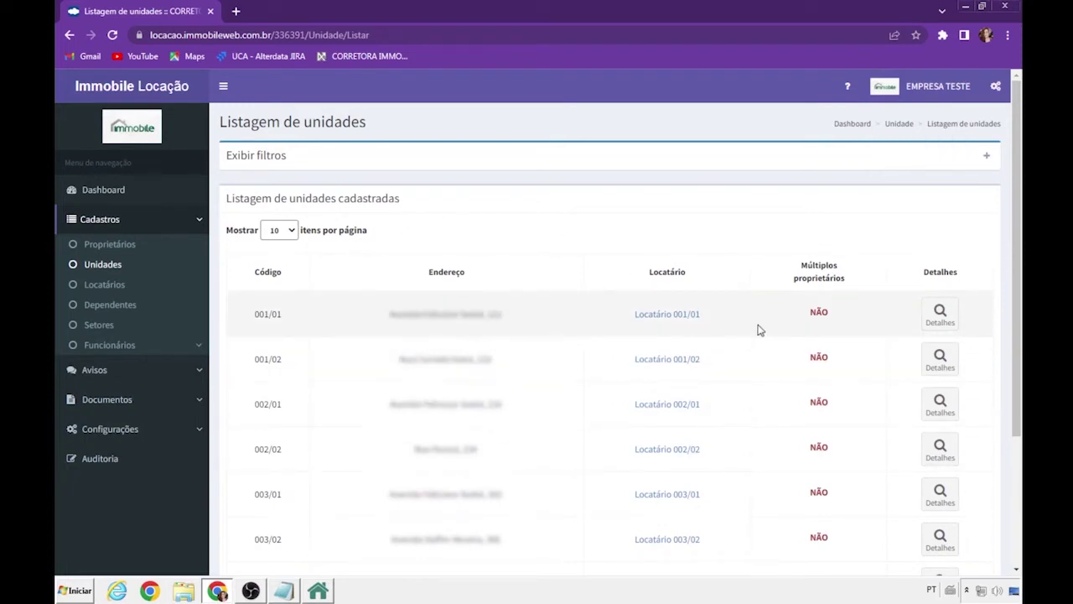
left_click_drag(387, 316, 595, 316)
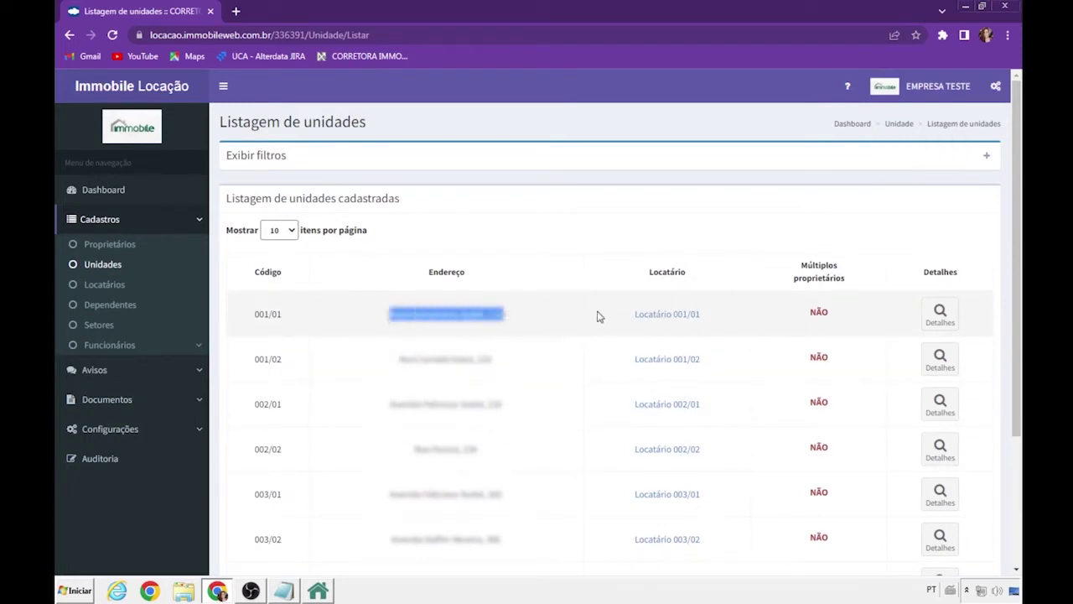
left_click_drag(726, 312, 637, 316)
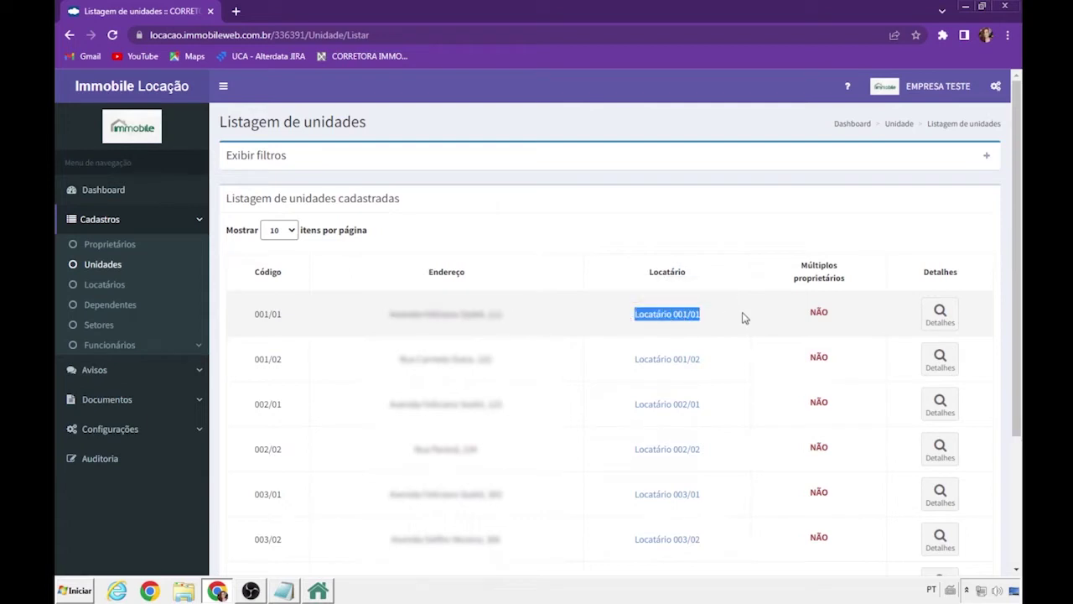
left_click(747, 319)
double_click(826, 312)
left_click(856, 320)
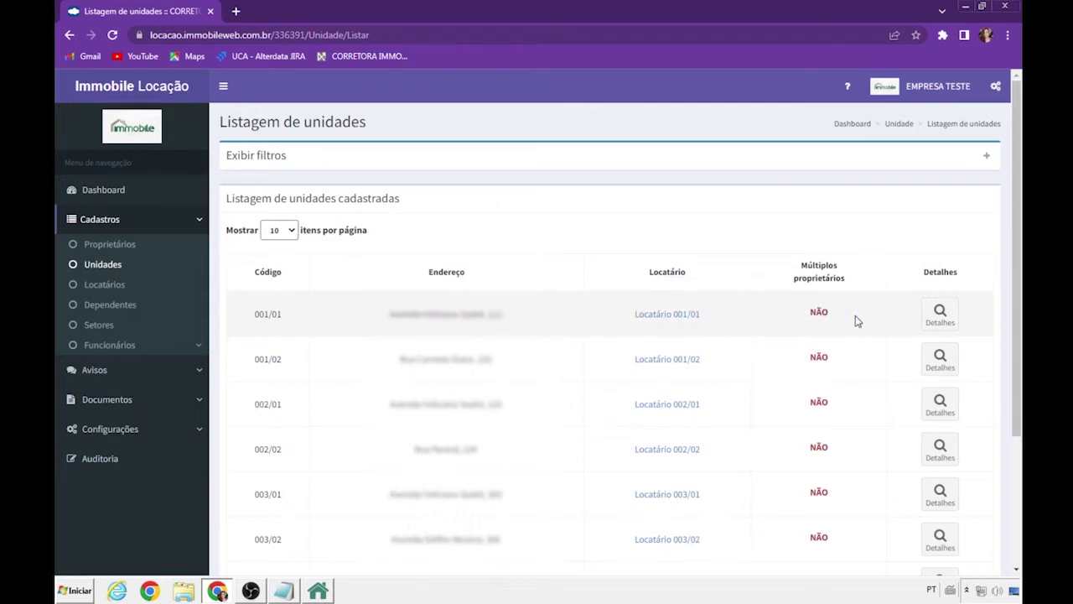
left_click(942, 312)
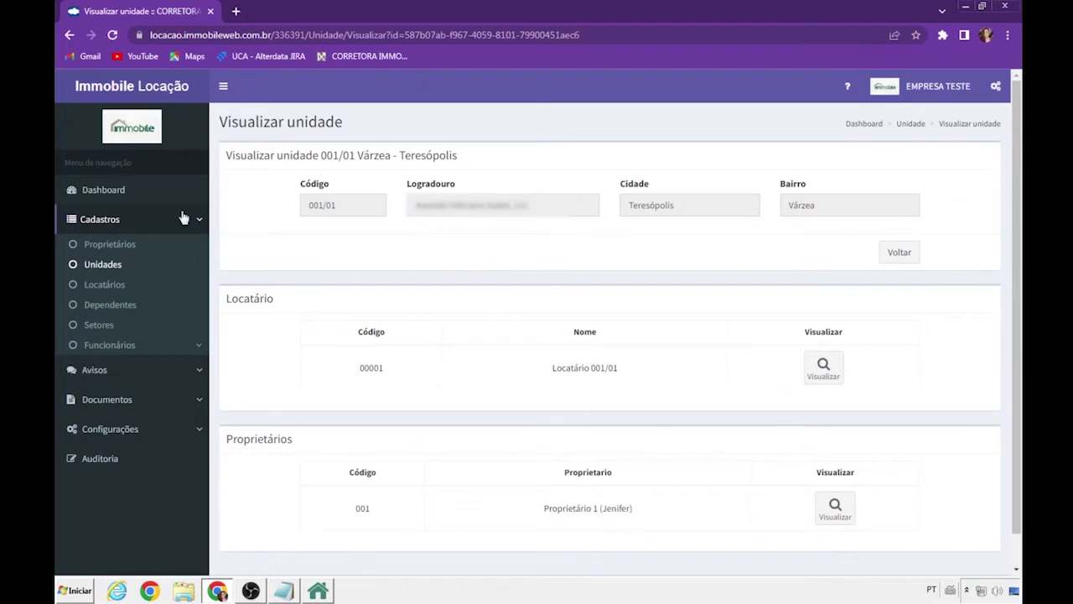
Step: Leave the unit's details, open the Locatários register and view the details of Locatário 001/01
left_click(70, 34)
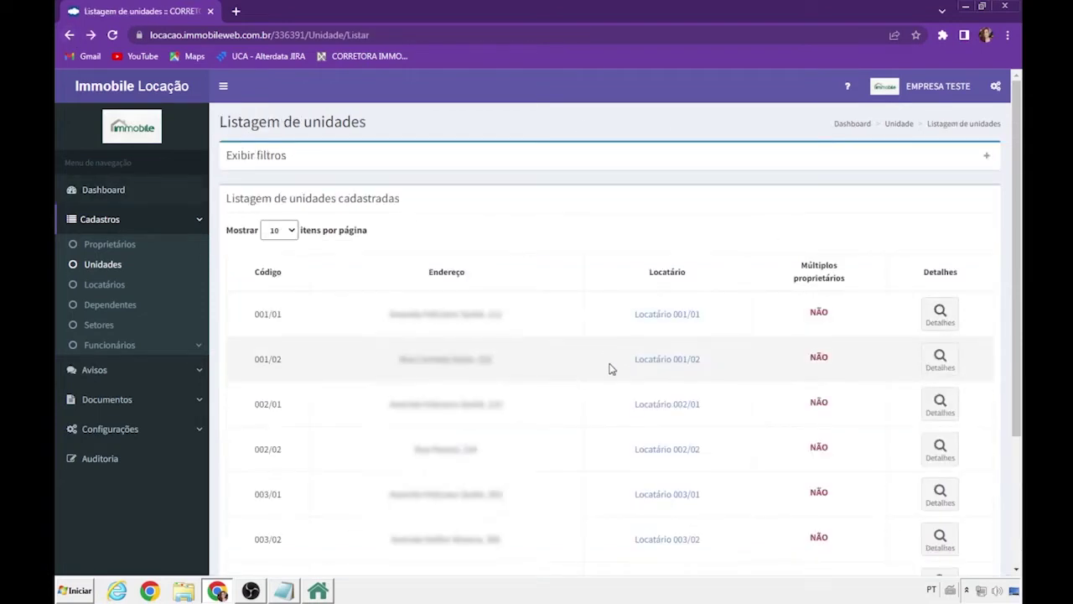
left_click(106, 284)
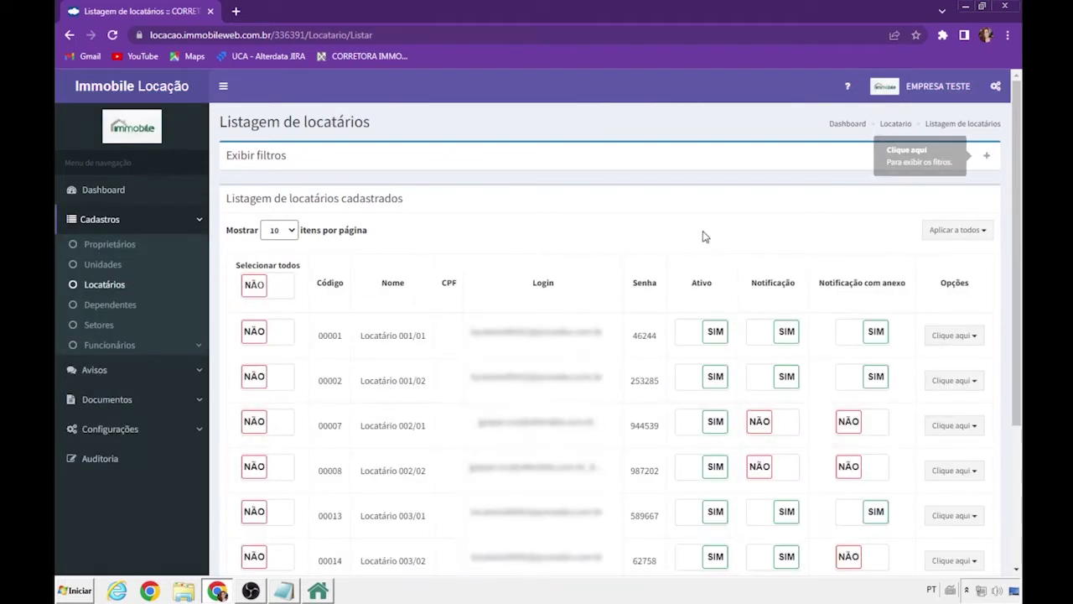
left_click(954, 340)
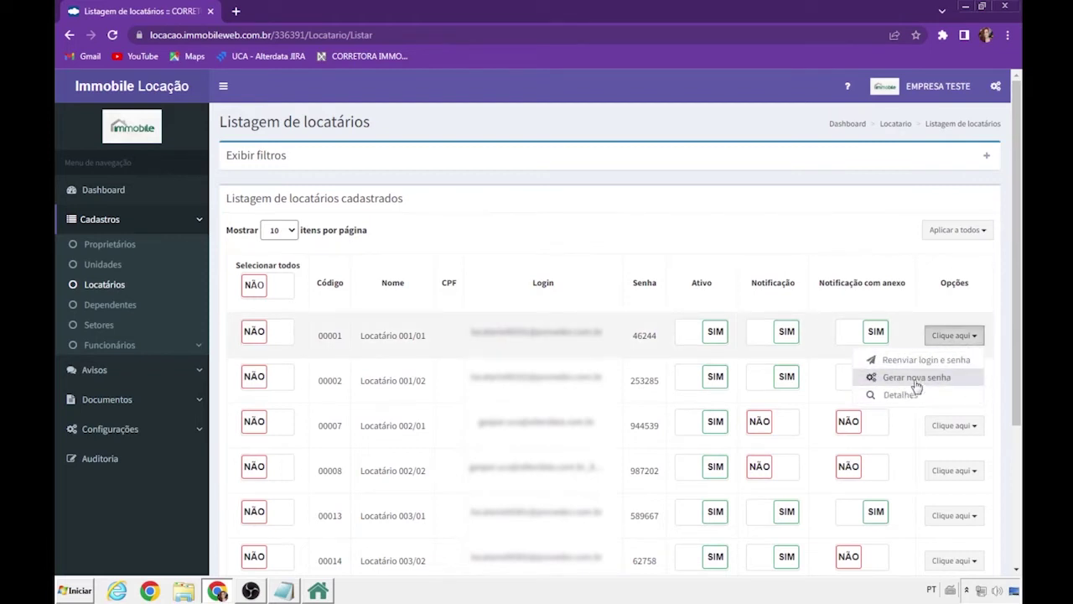
left_click(912, 396)
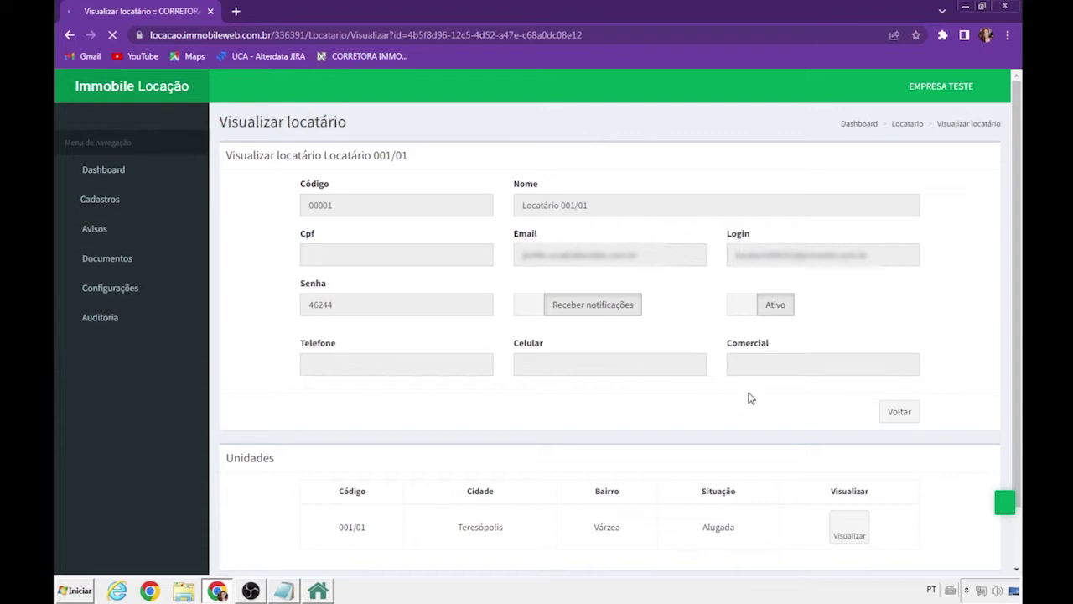
mouse_move(610, 335)
left_mouse_down()
mouse_move(471, 332)
mouse_move(652, 335)
mouse_move(613, 346)
left_mouse_up()
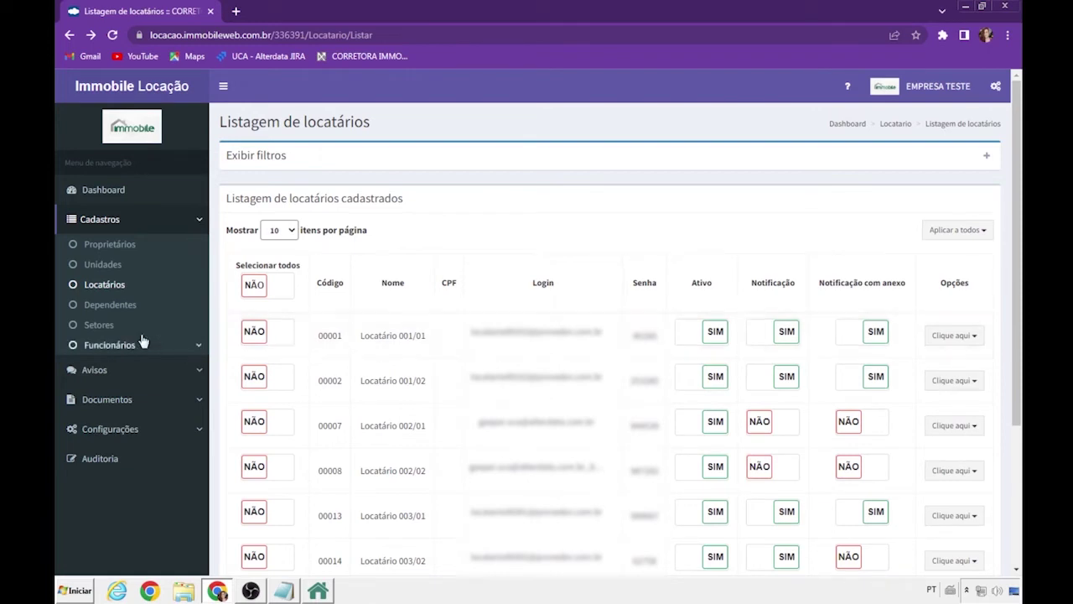
Step: Highlight the login and password of Dependente do Proprietário 1 in the Dependentes register, and open that dependent's details
left_click(91, 307)
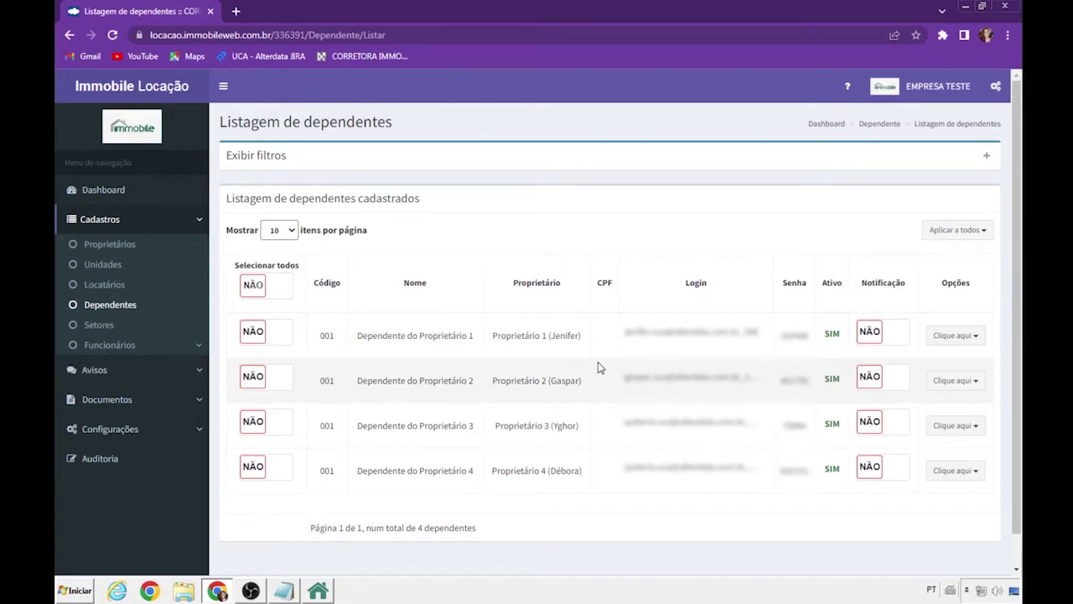
left_click_drag(626, 334, 757, 334)
double_click(795, 336)
left_click(770, 355)
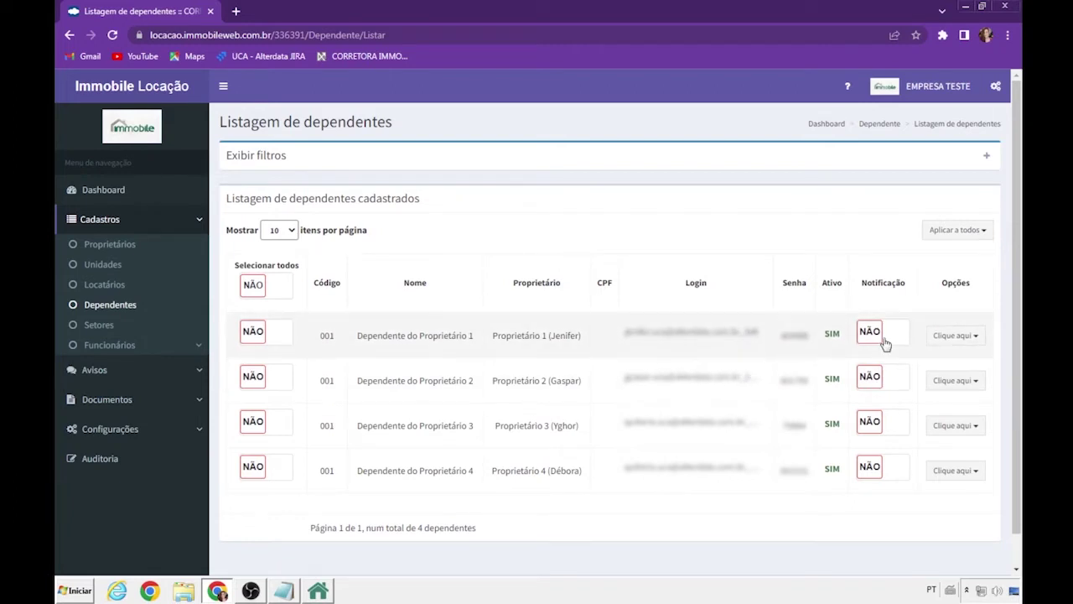
left_click(954, 336)
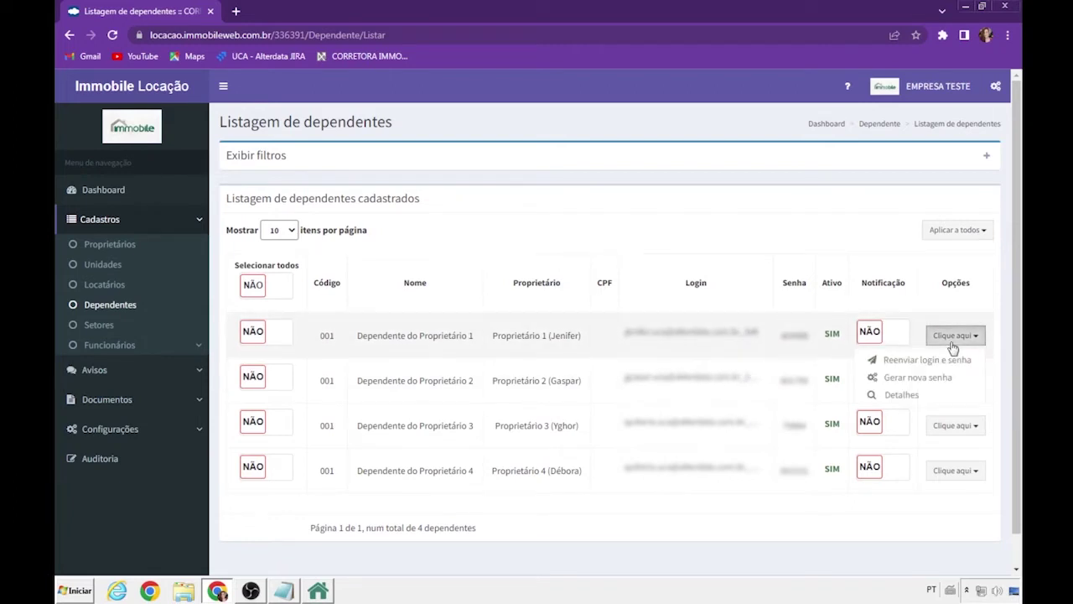
left_click(913, 398)
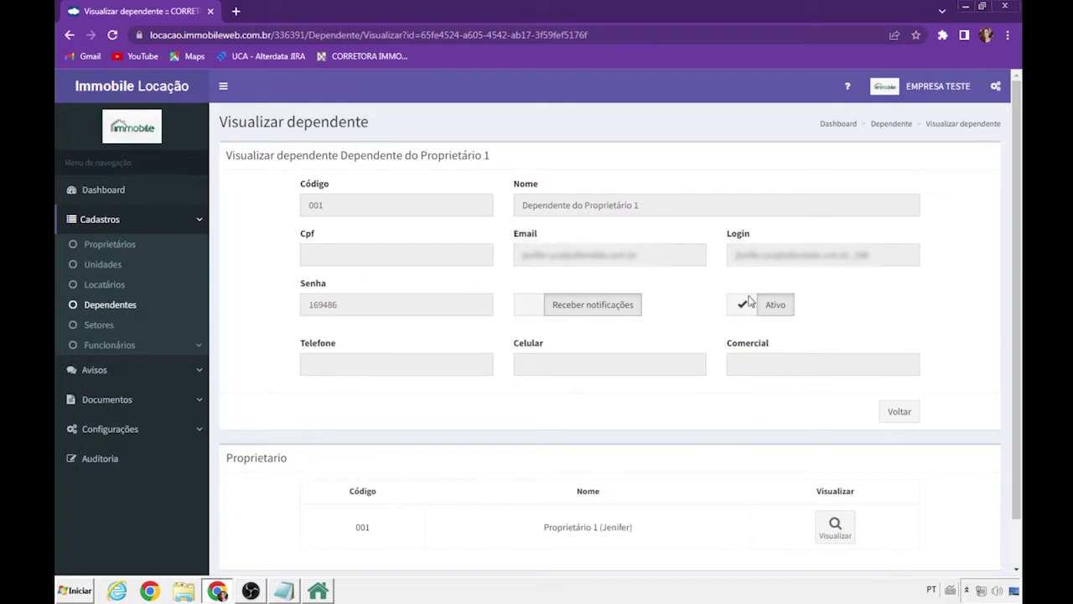
Step: Open the Setores register and preview the sector registration form, closing it without saving
left_click(99, 327)
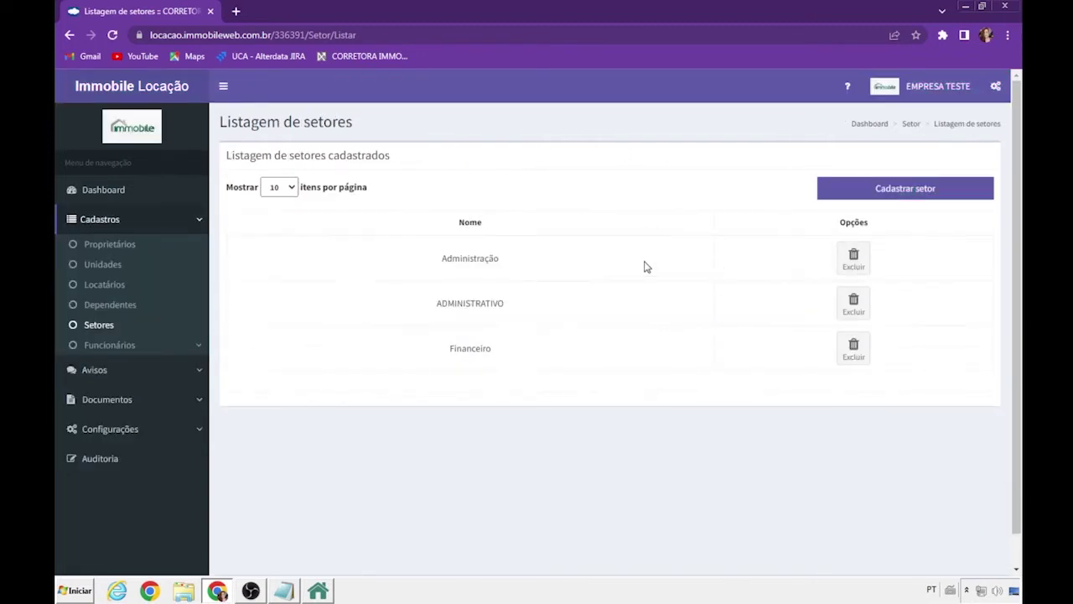
left_click(938, 189)
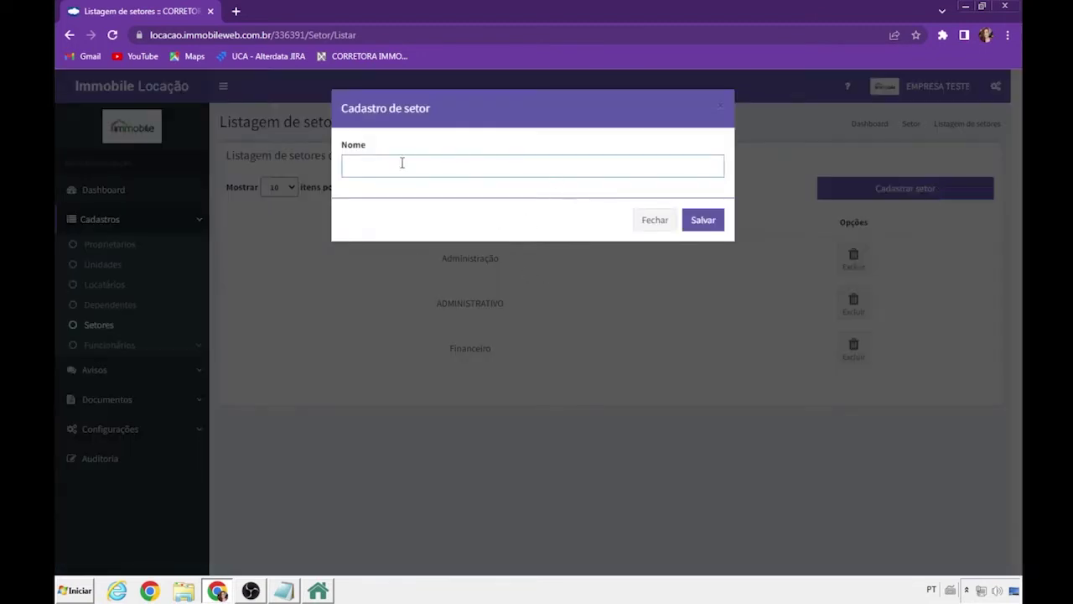
left_click(655, 219)
left_click_drag(539, 256, 436, 258)
left_click(611, 349)
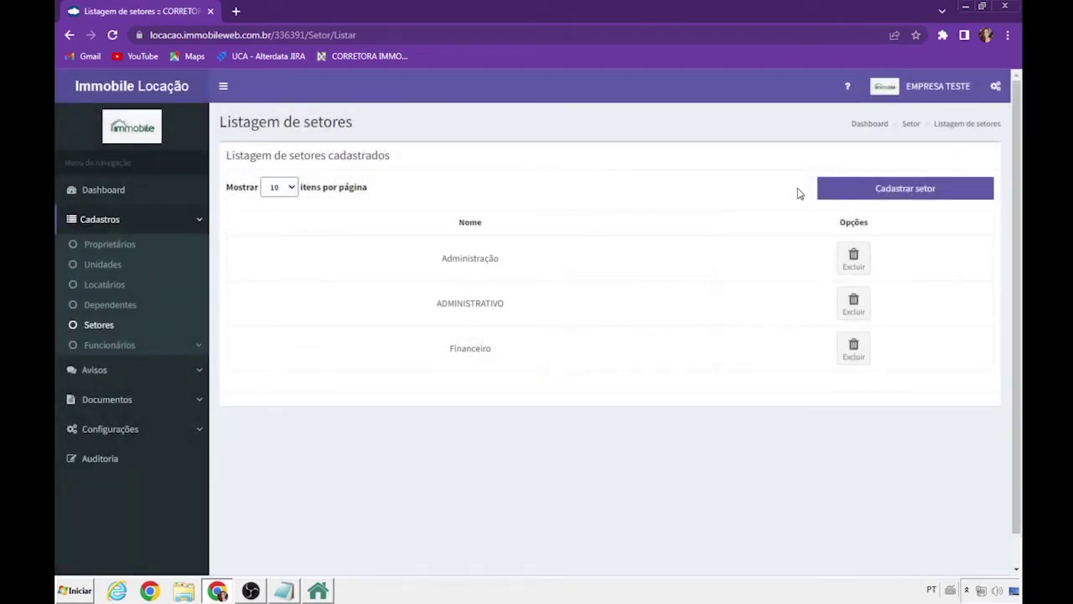
Step: Register a new sector named Suporte
left_click(860, 193)
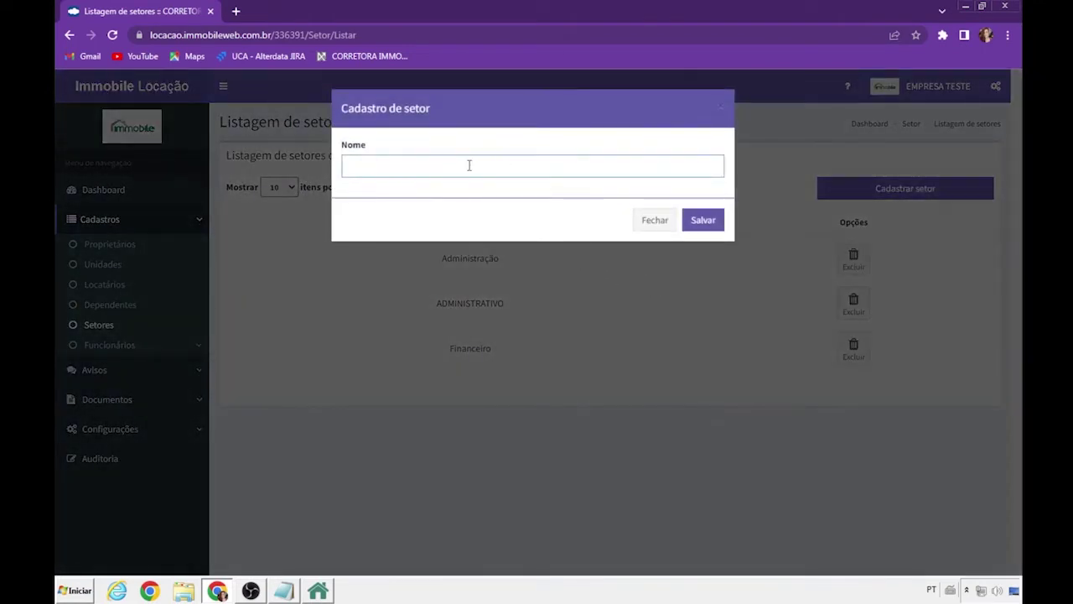
left_click(711, 222)
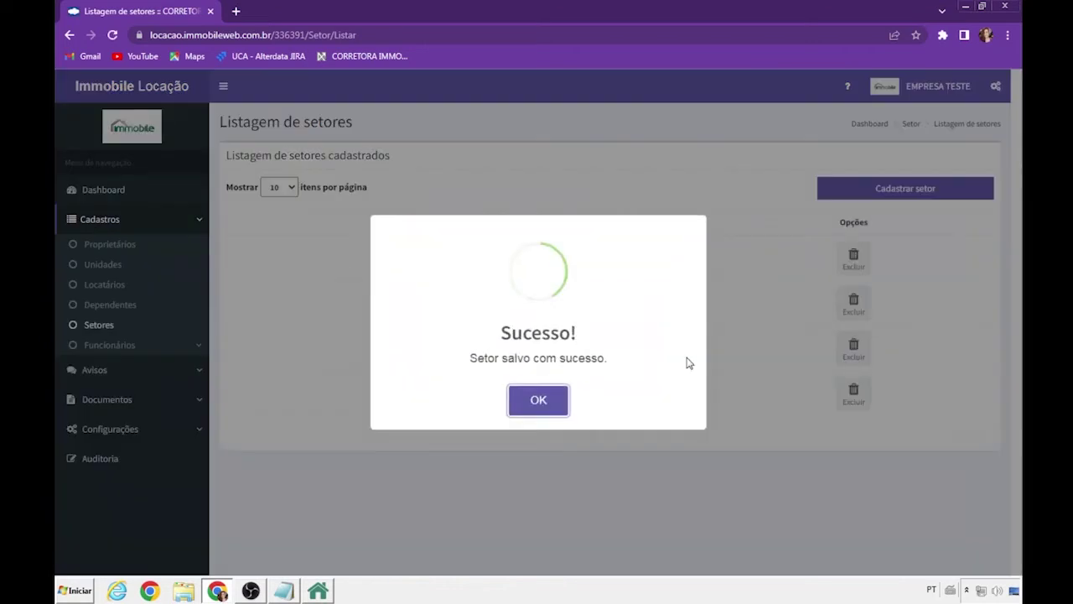
left_click(560, 401)
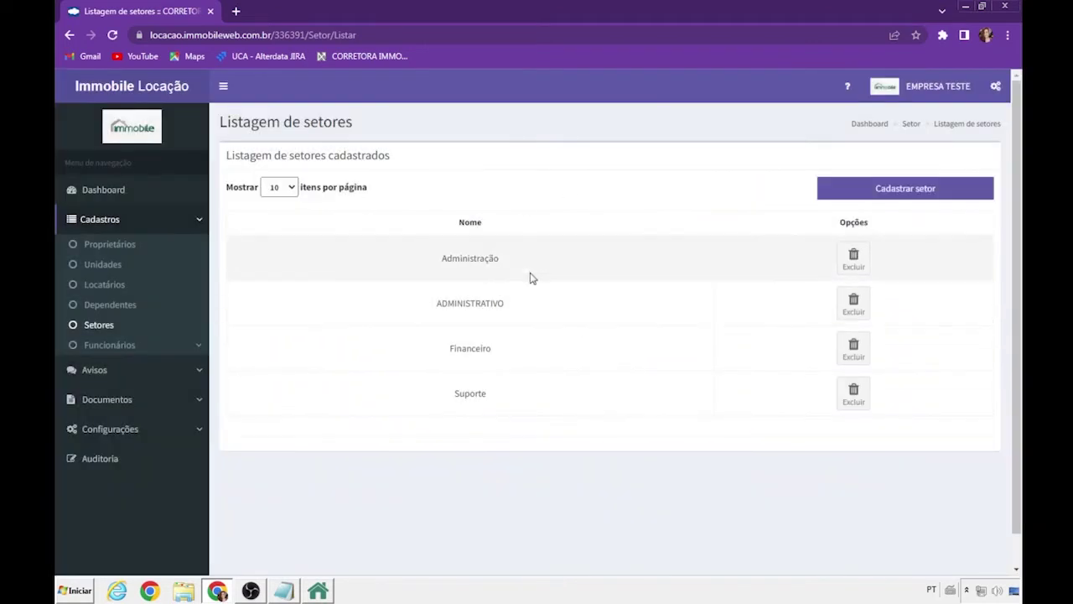
Step: Open the list of employees under Funcionários and highlight the first employee's login and password
left_click(128, 348)
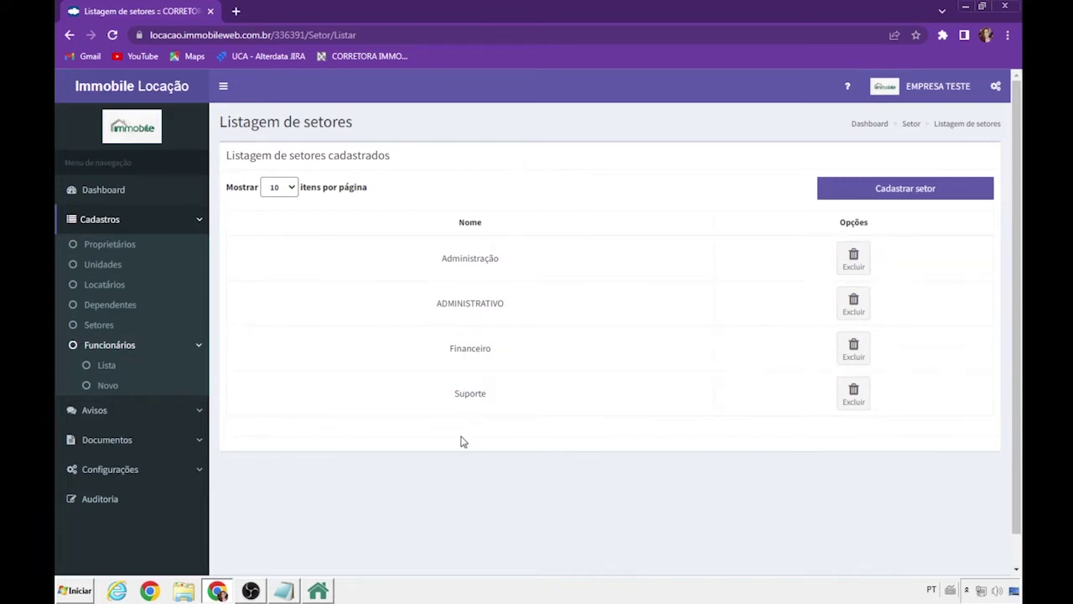
left_click(101, 368)
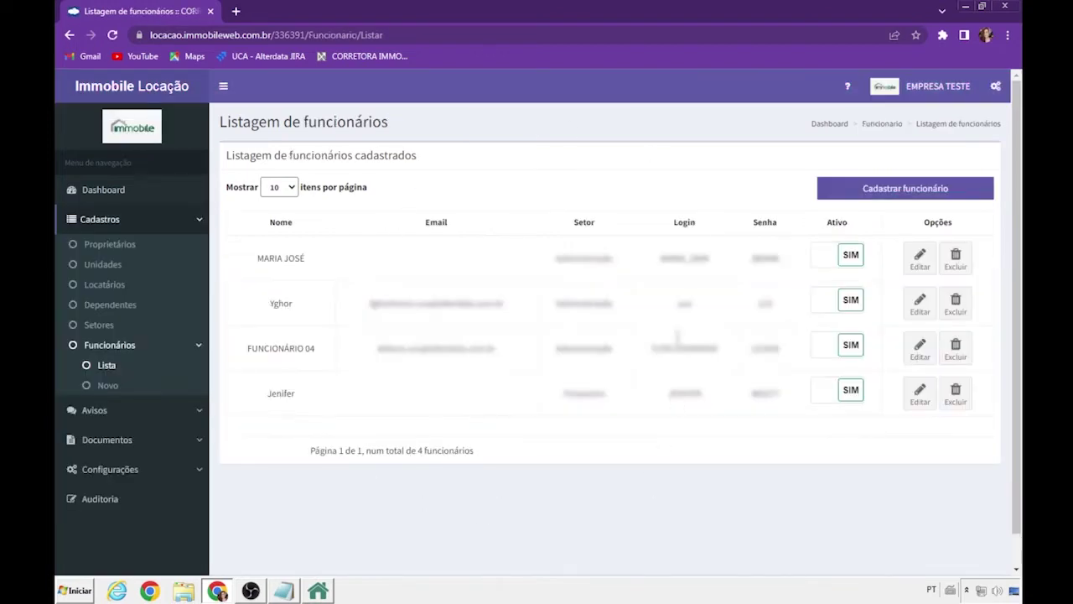
left_click_drag(655, 259, 790, 262)
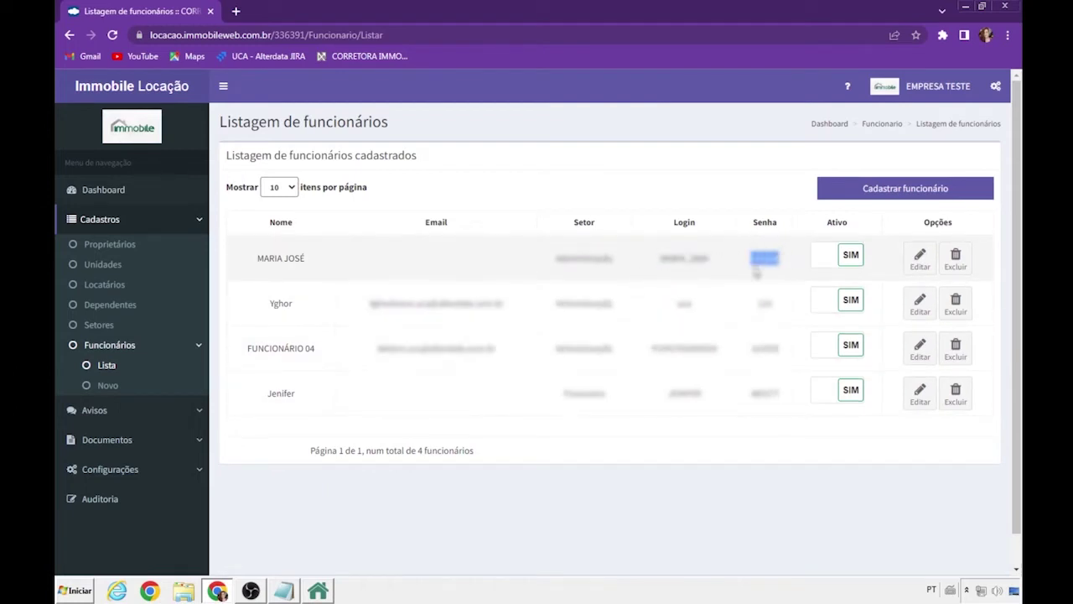
left_click(757, 272)
Step: Deactivate the first employee in the employees list and activate the same employee again
left_click(844, 259)
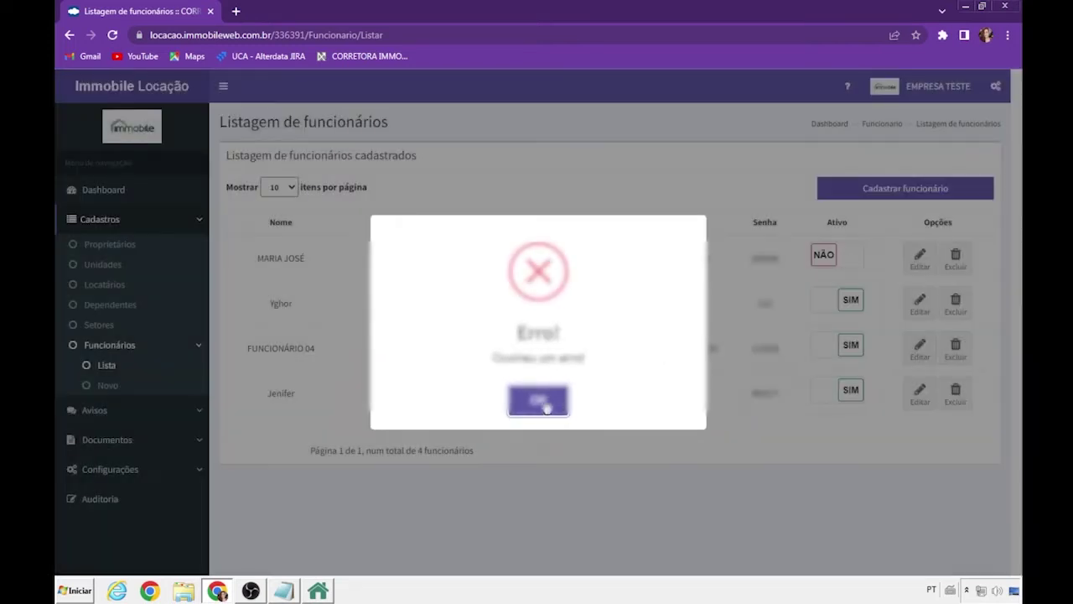
left_click(544, 403)
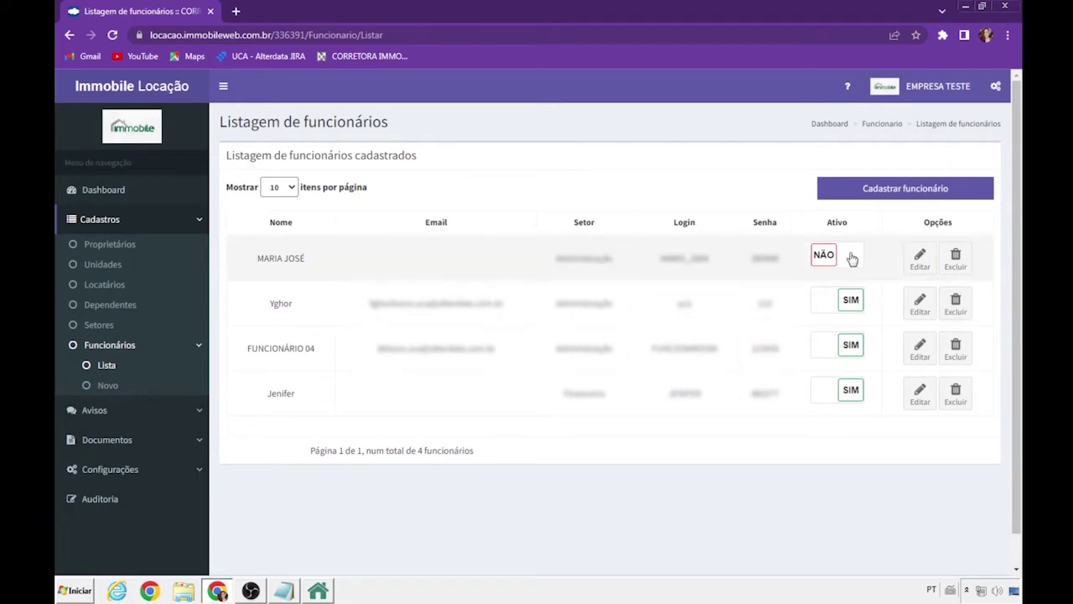
left_click(848, 257)
left_click(553, 404)
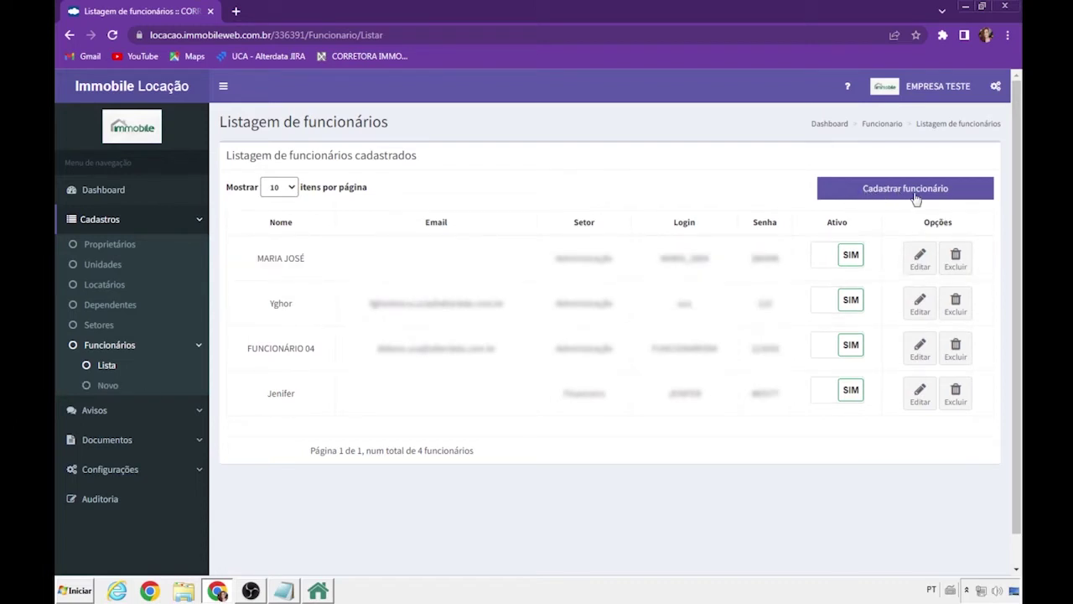
Step: Open the first employee's record for editing and examine the name, sector options, email, login and password fields without changing them
left_click(920, 265)
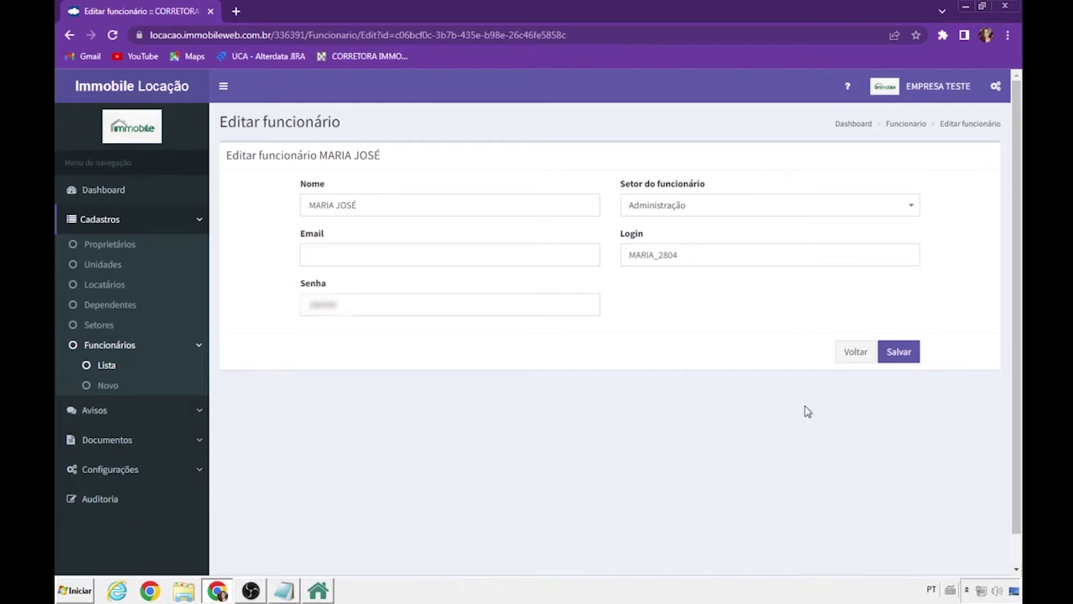
triple_click(296, 209)
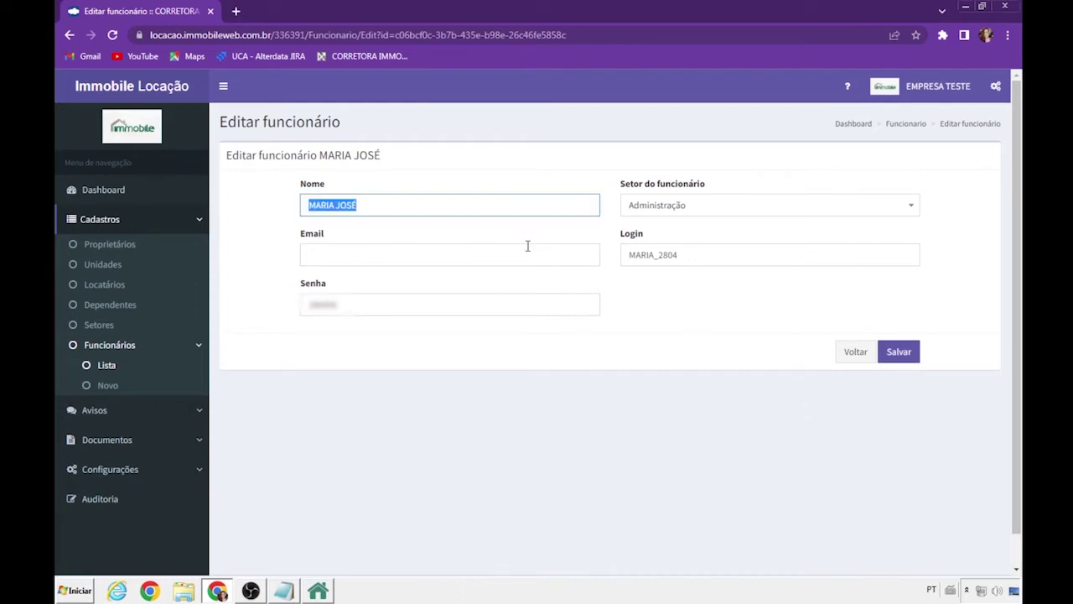
left_click(702, 208)
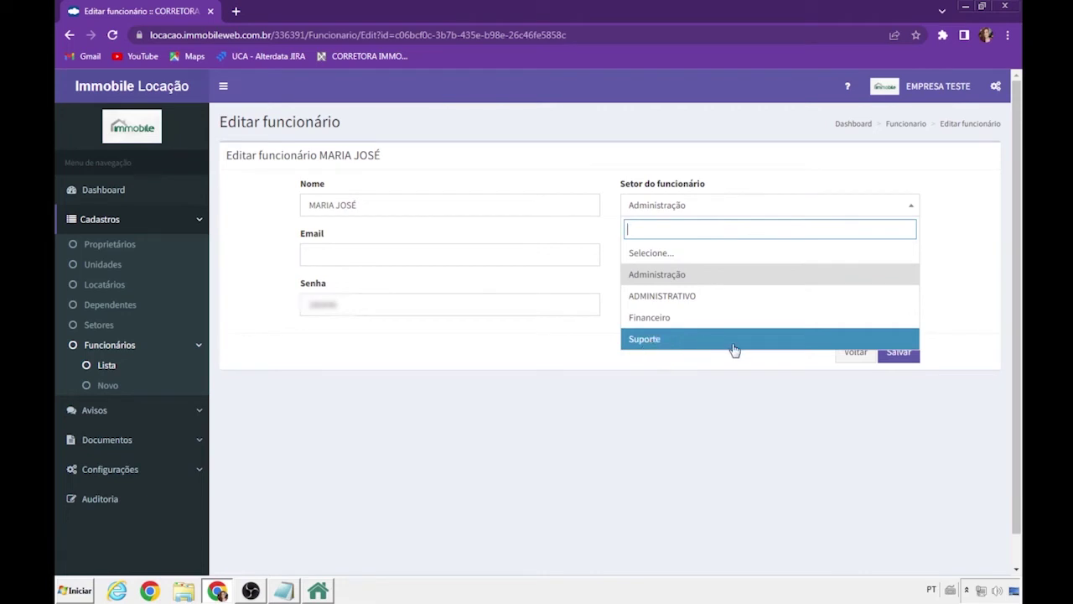
left_click(530, 344)
left_click(390, 252)
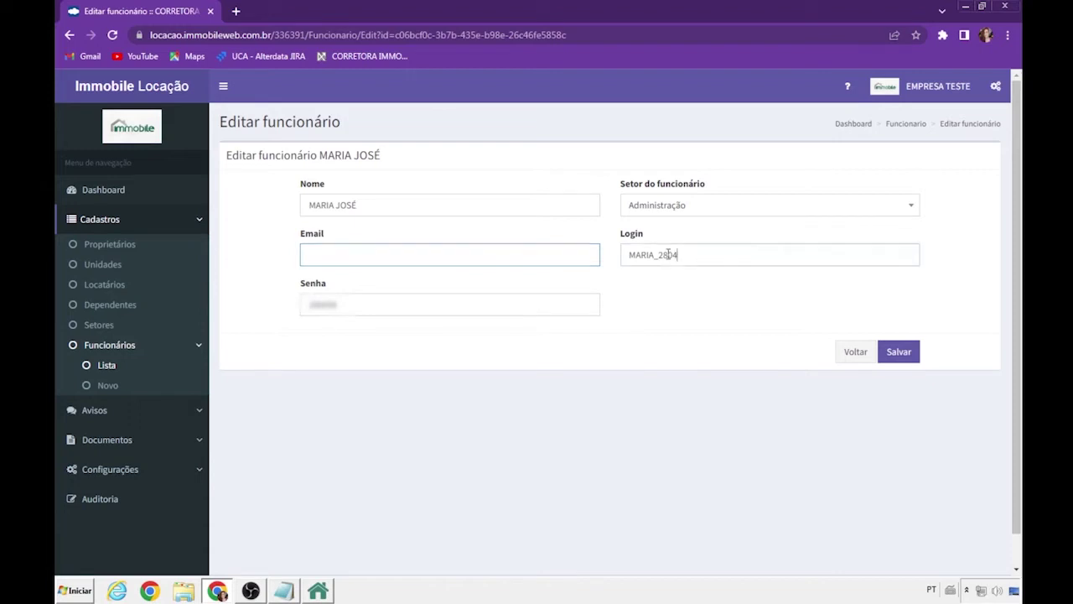
left_click_drag(689, 255, 612, 259)
left_click_drag(350, 297, 286, 314)
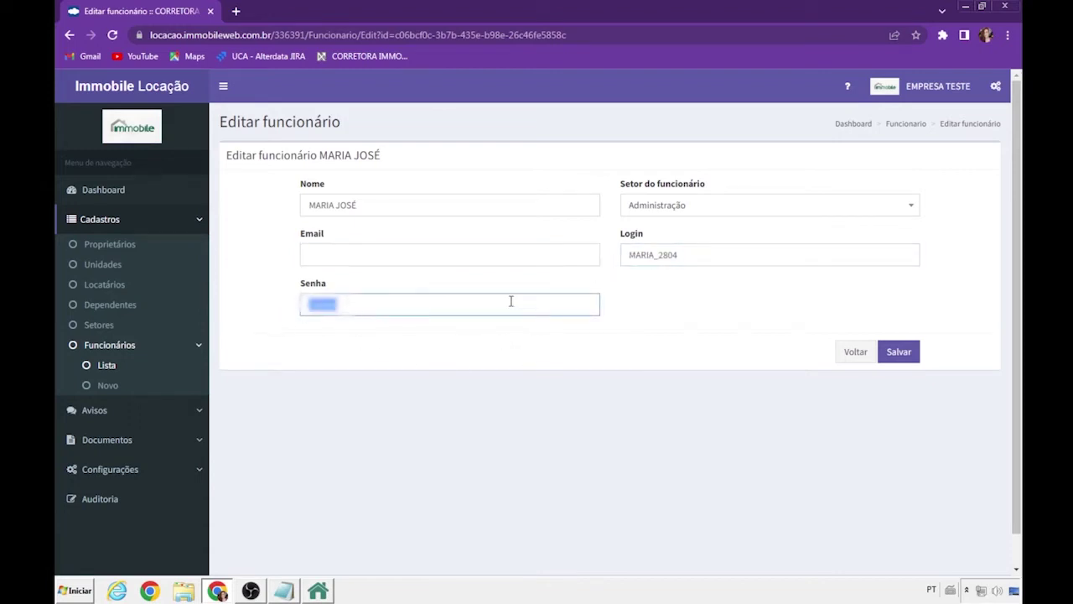
left_click(702, 312)
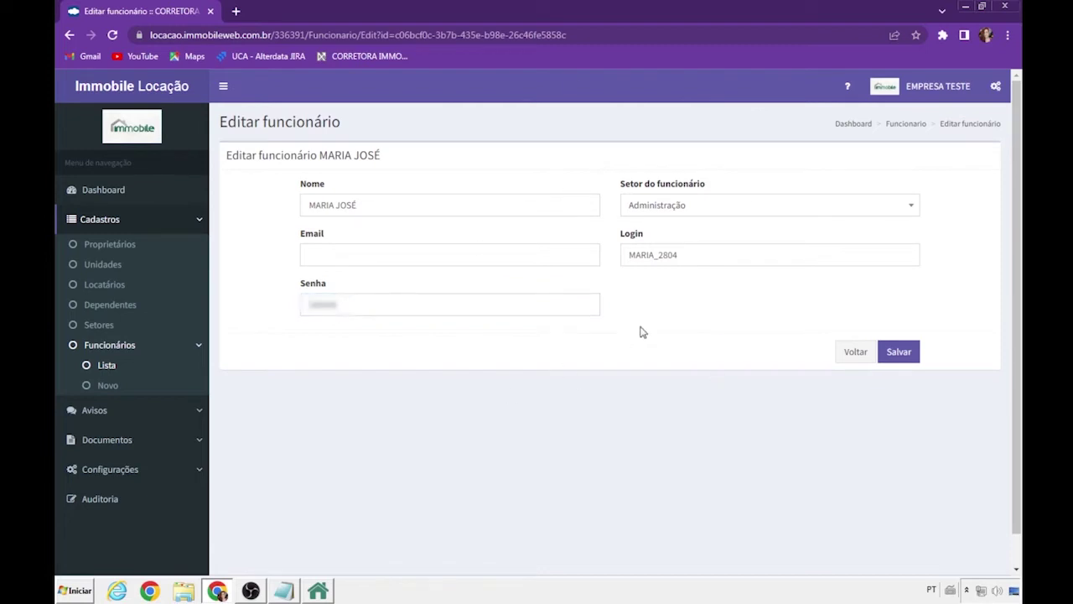
Step: Open the list of notices under Avisos and point out the subject and recipient type of the Reunião notice
left_click(152, 227)
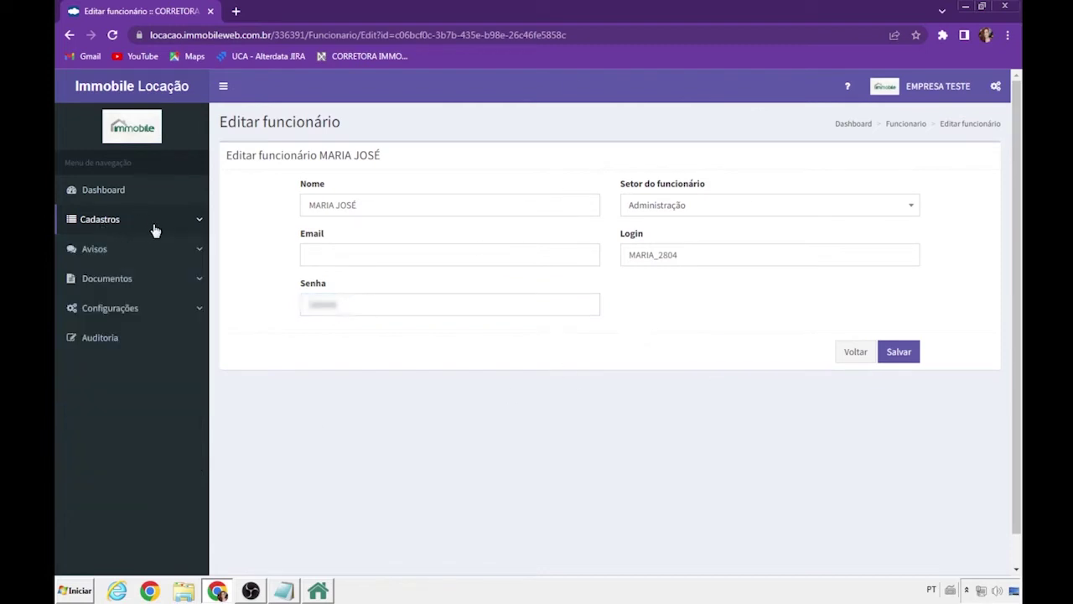
left_click(109, 252)
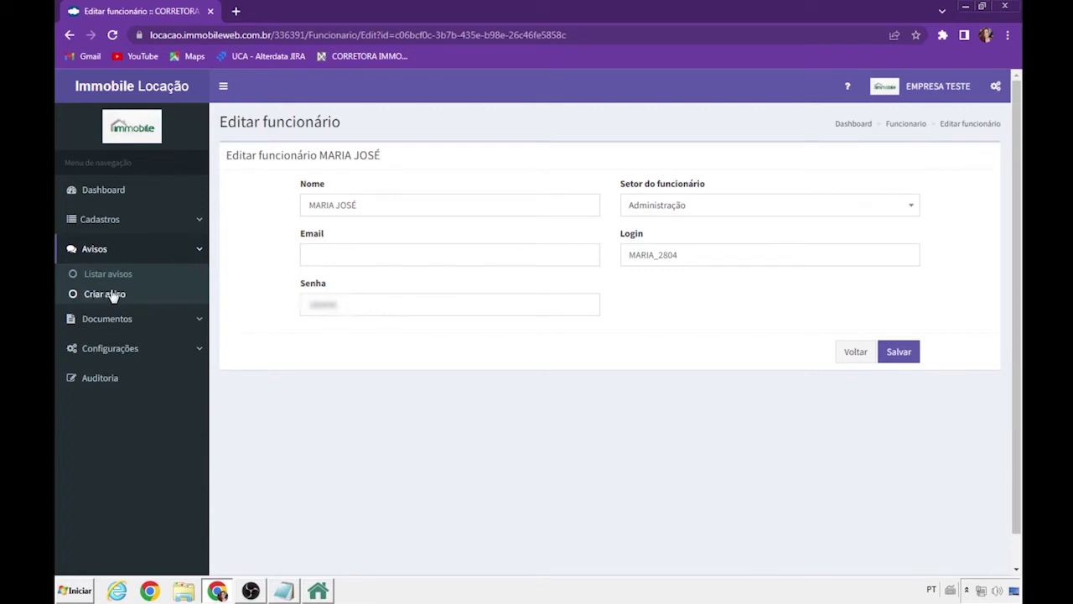
left_click(112, 273)
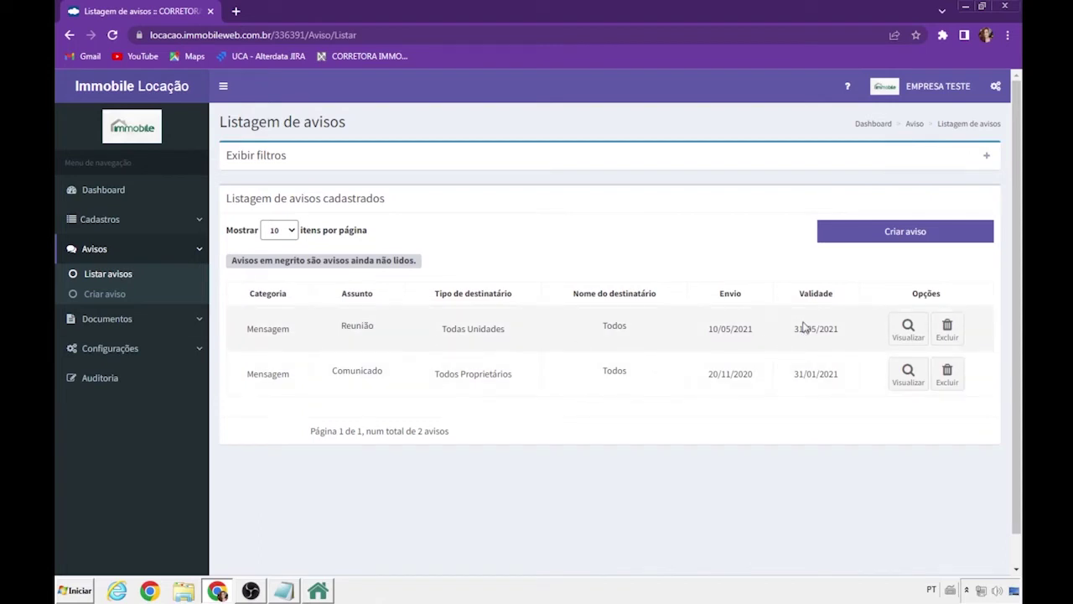
left_click_drag(331, 335, 542, 341)
left_click(598, 340)
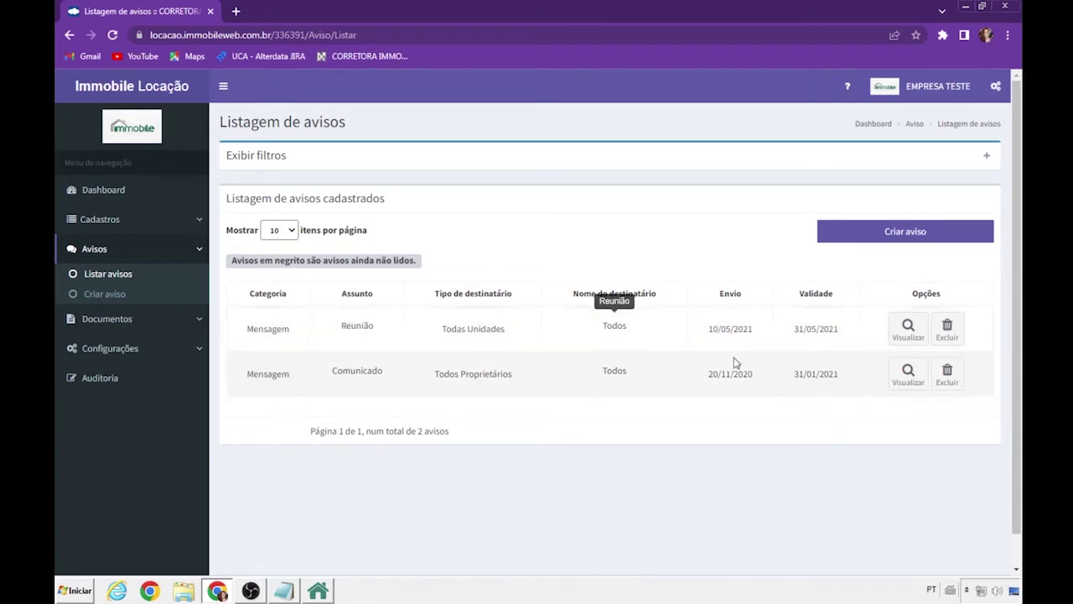
Step: View the Reunião notice, go over its message text and return to the list of notices
left_click(903, 336)
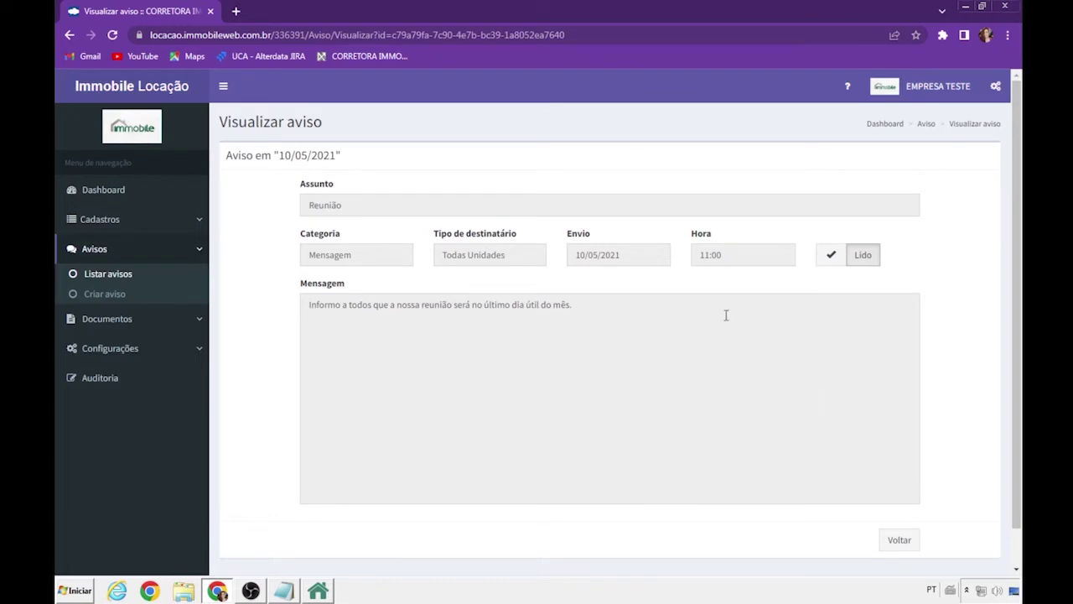
left_click_drag(612, 324, 308, 326)
left_click(628, 310)
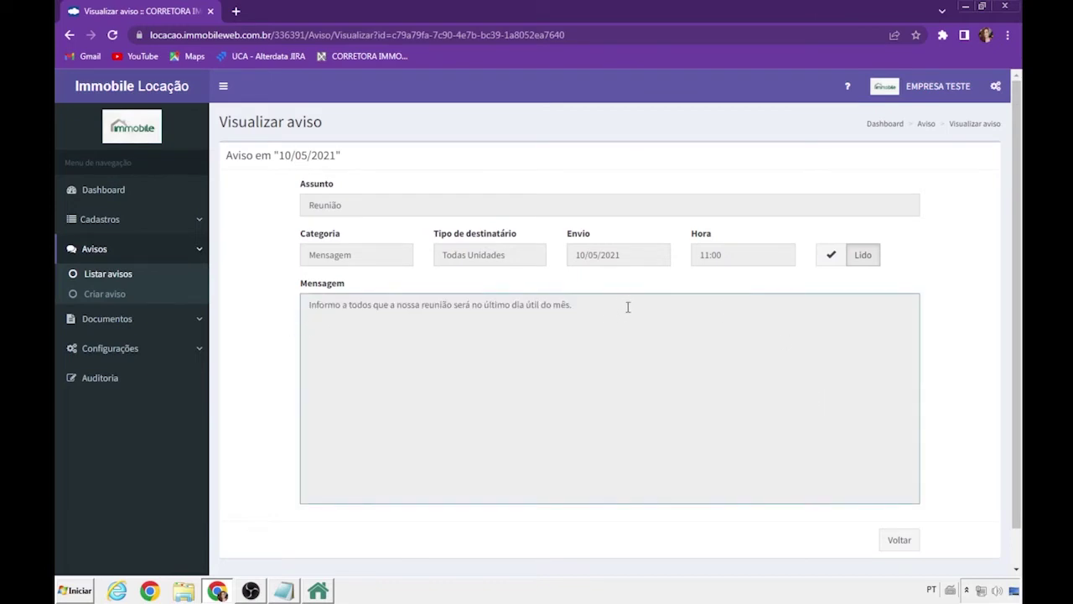
left_click(893, 541)
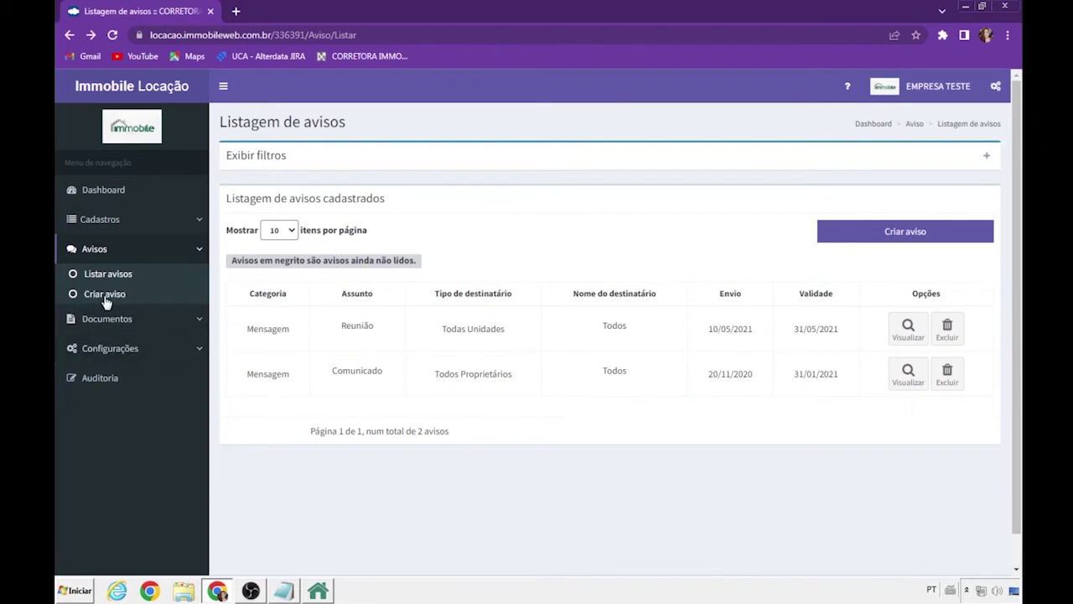
Step: Start creating a notice, read through the administrator e-mail requirement and agree to adjust that information in the account
left_click(914, 234)
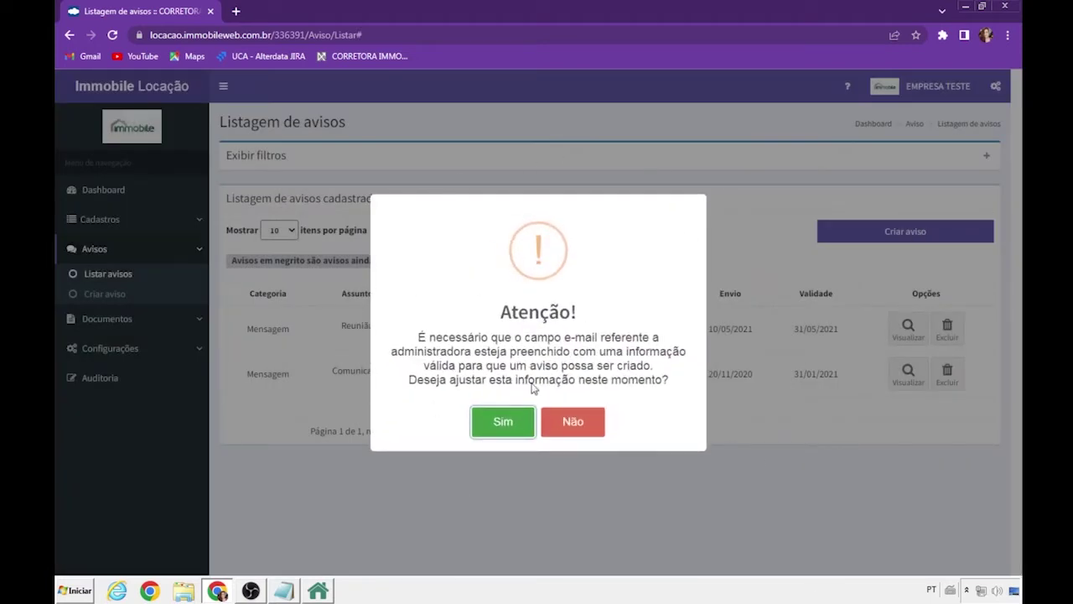
left_click_drag(564, 340, 598, 339)
left_click(447, 370)
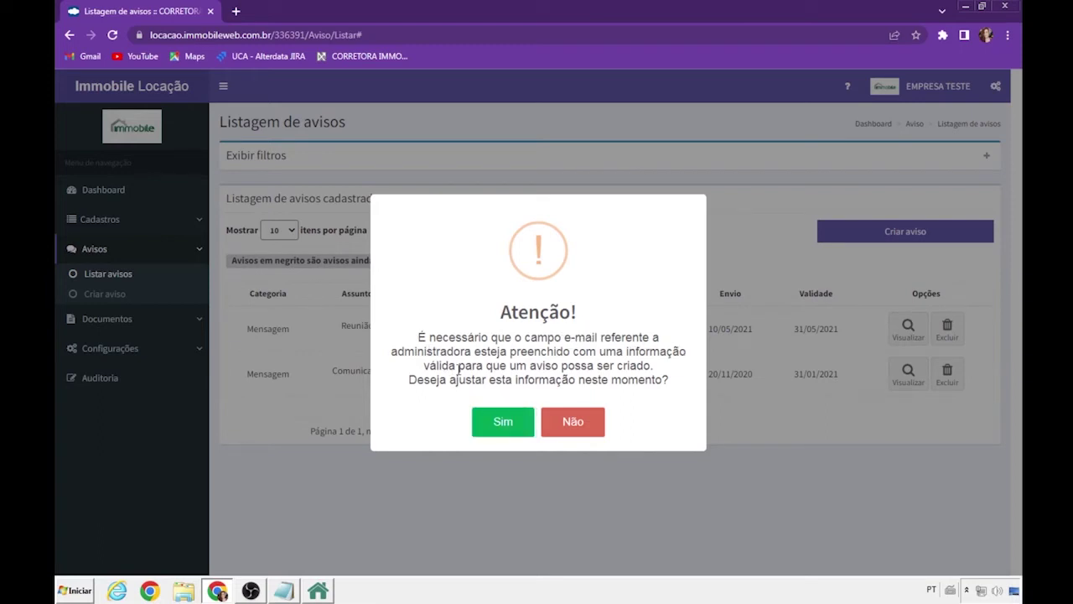
left_click_drag(539, 366, 662, 371)
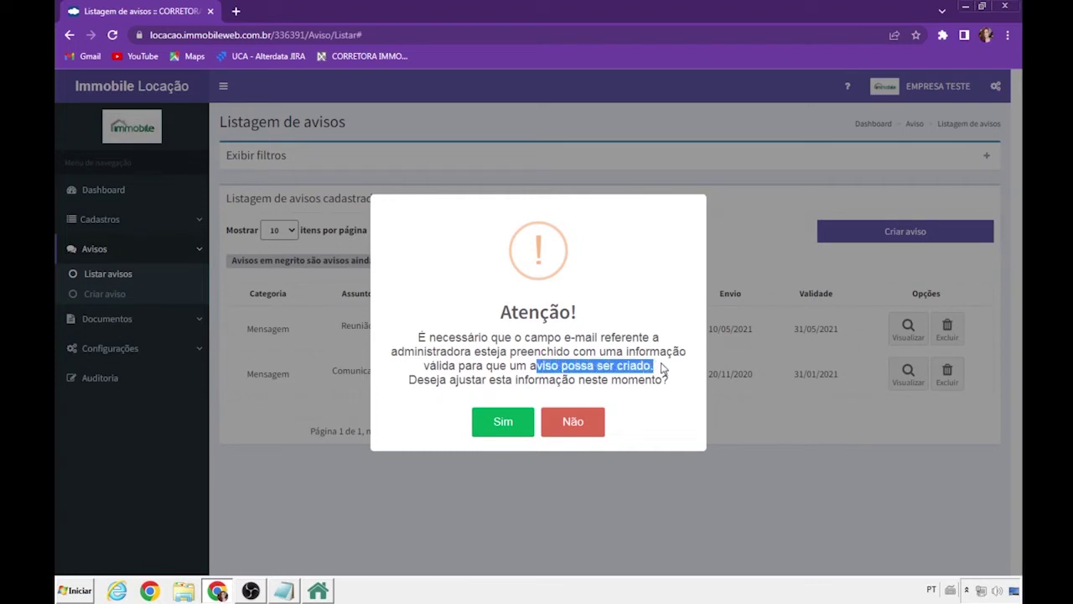
left_click(667, 370)
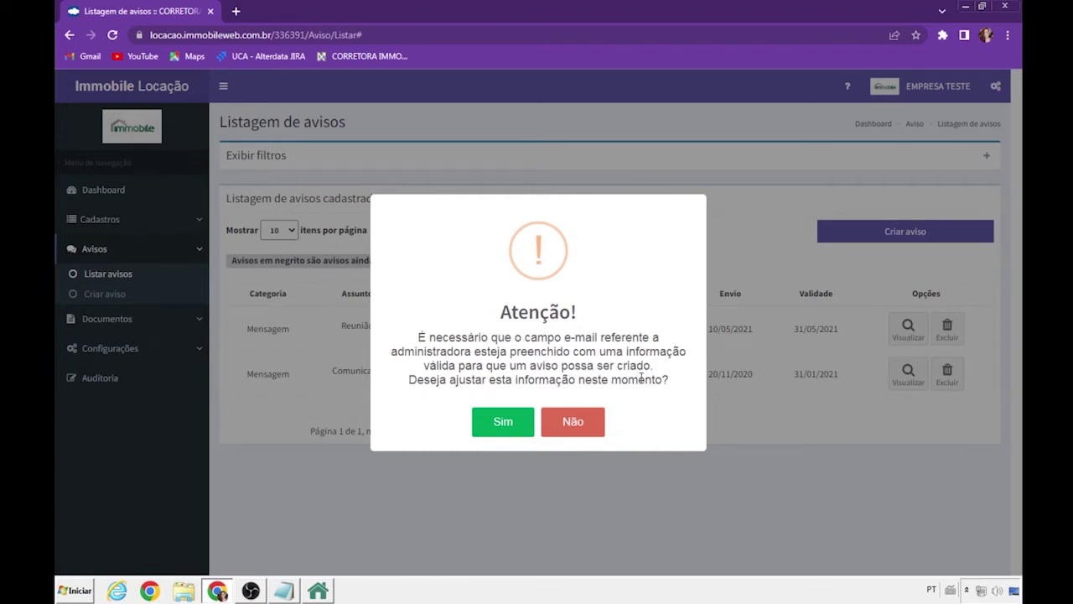
left_click_drag(690, 376, 406, 380)
left_click(501, 422)
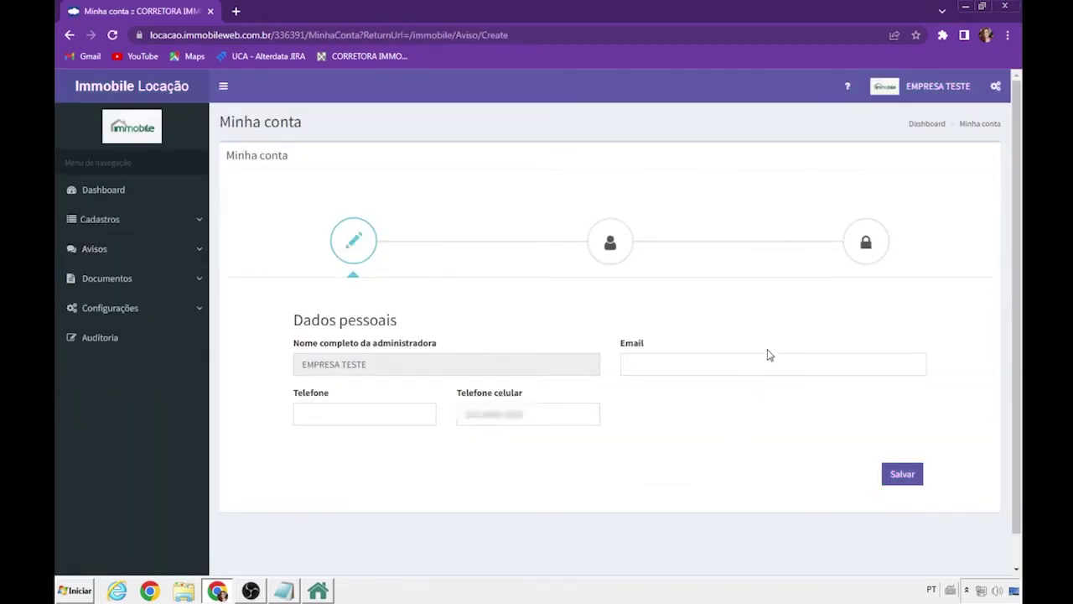
Step: Enter the administrator's e-mail in the personal data under Minha conta and save the account
left_click(919, 87)
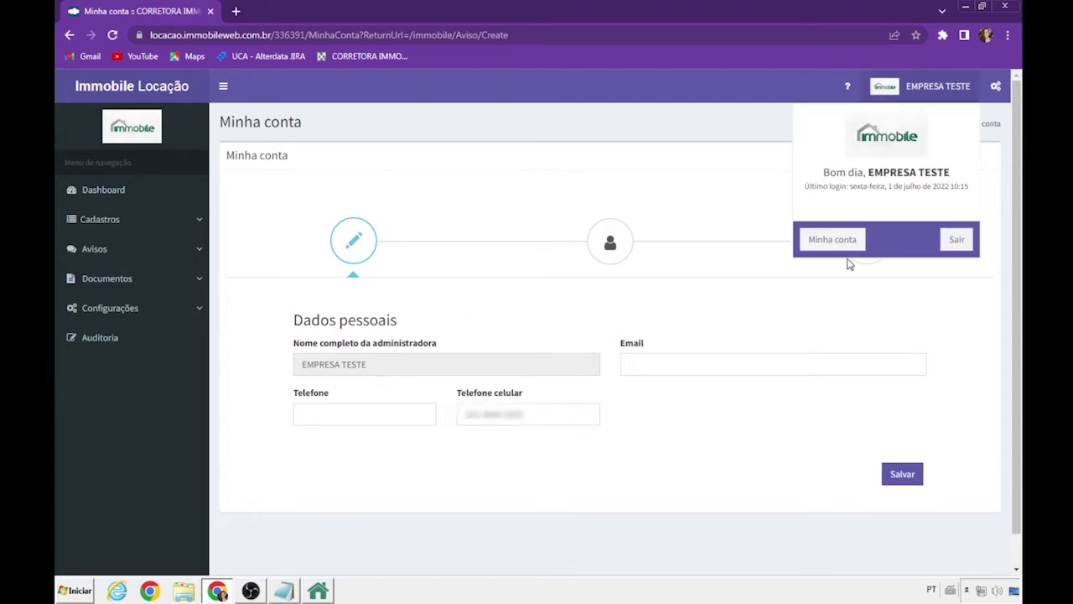
left_click(694, 370)
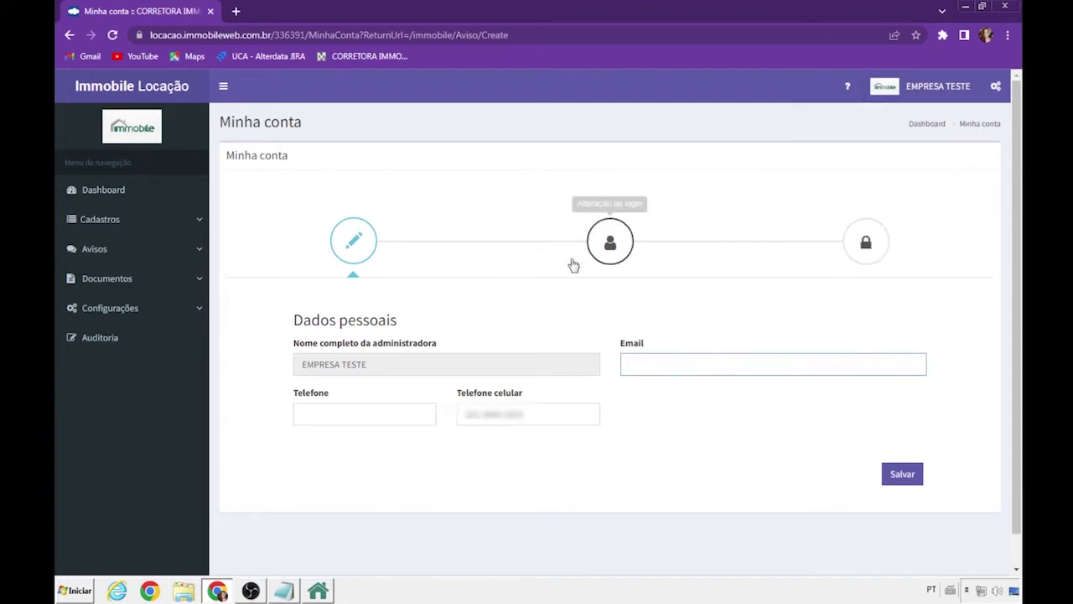
key("ctrl+v")
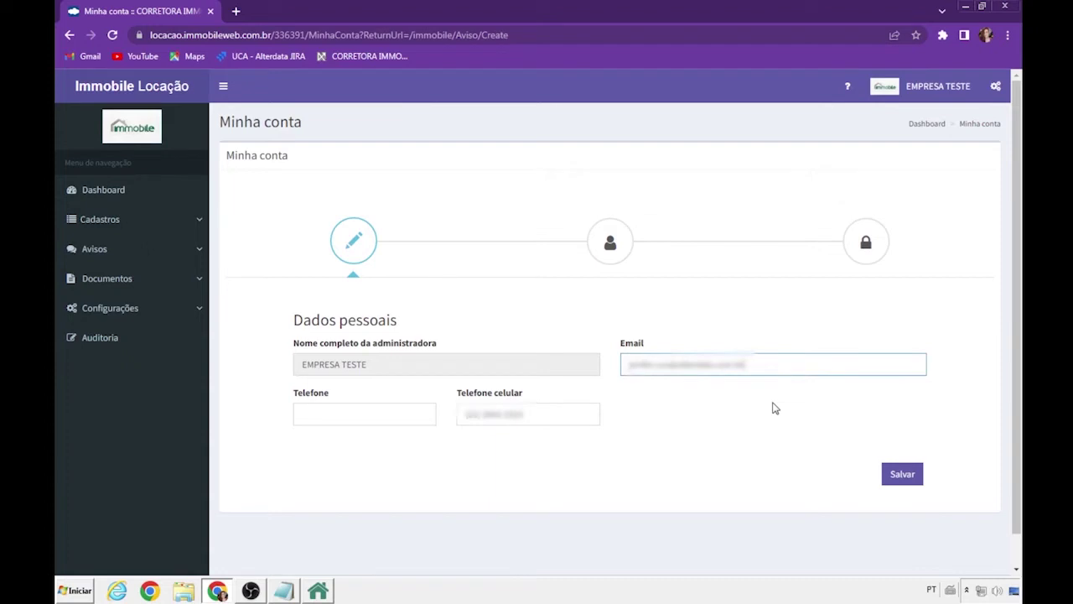
key("Return")
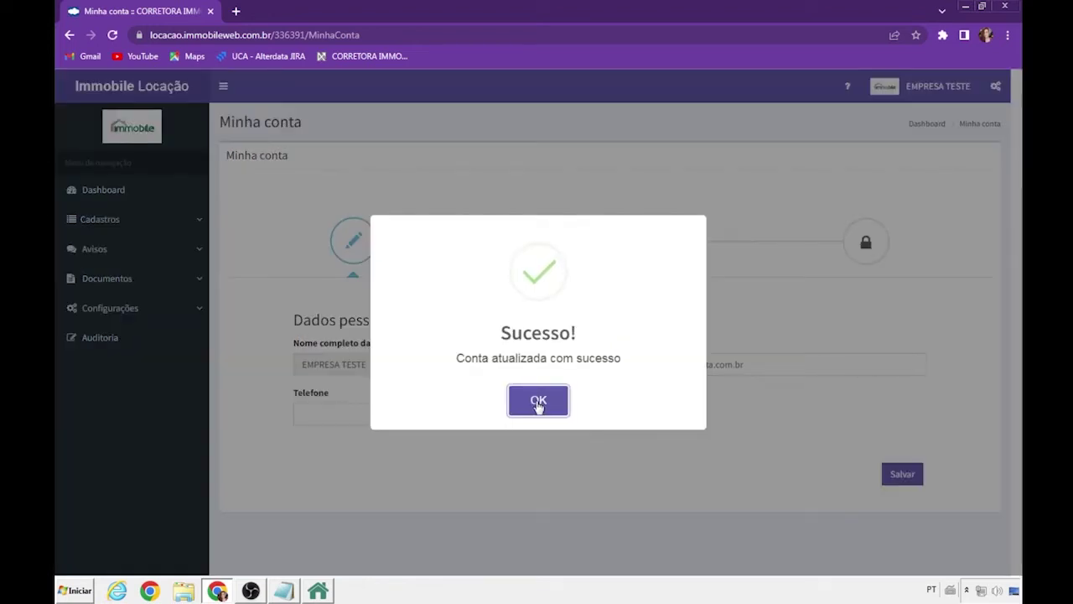
left_click(537, 399)
Step: Create a new notice with the subject Reunião, category Mensagem and validity date 26/07/2022
left_click(111, 249)
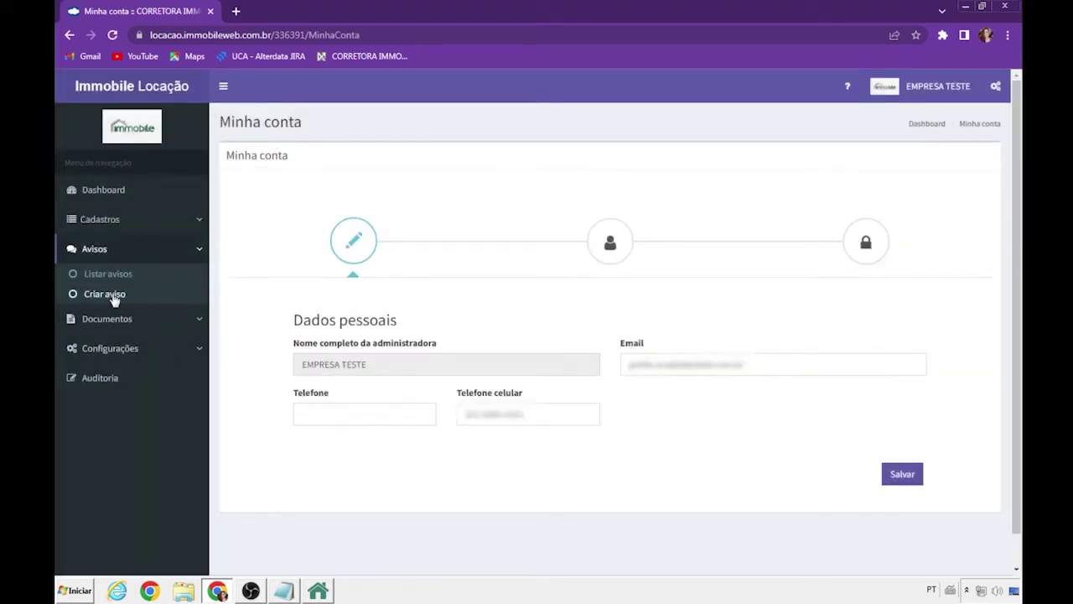
left_click(108, 293)
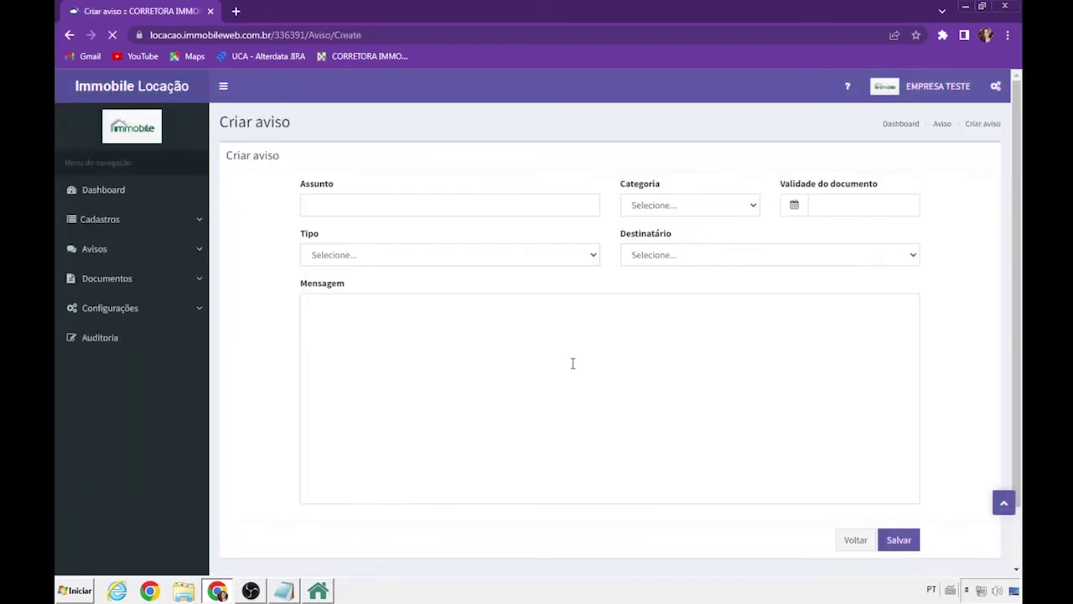
left_click(386, 209)
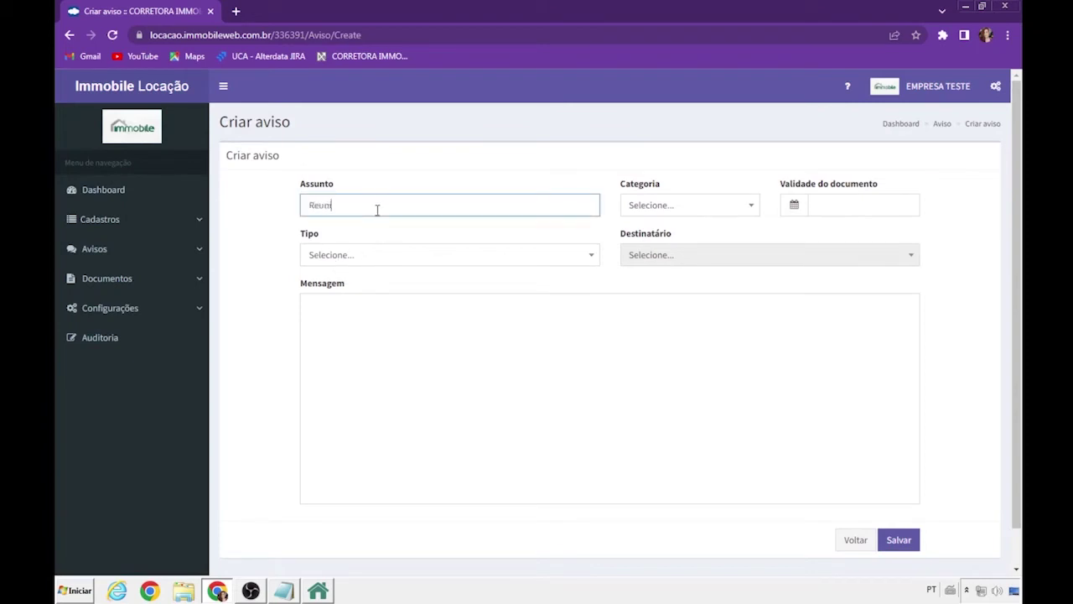
left_click(685, 210)
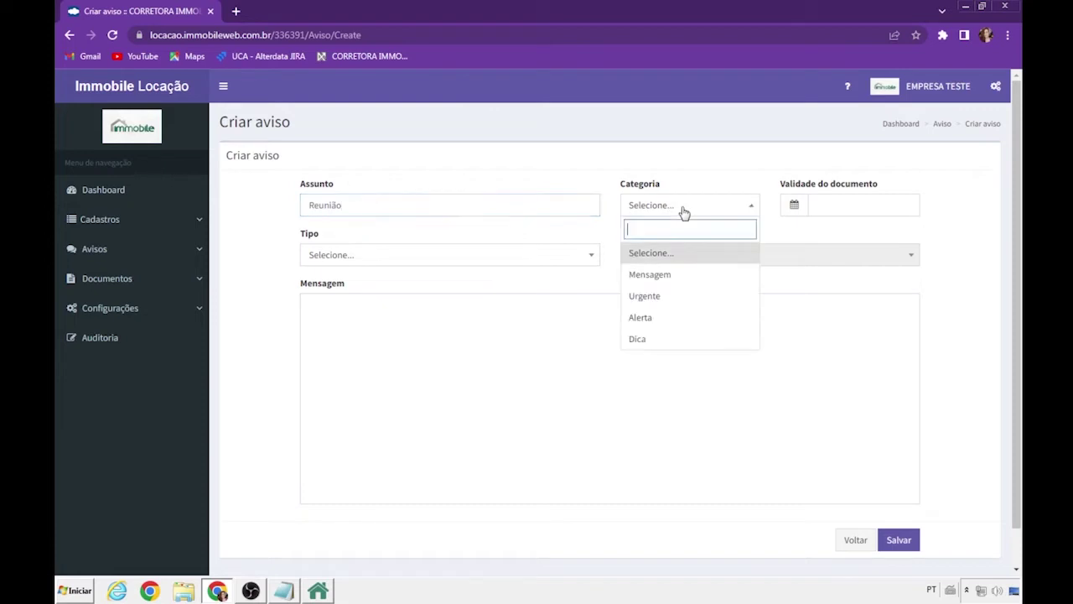
left_click(691, 276)
key("Tab")
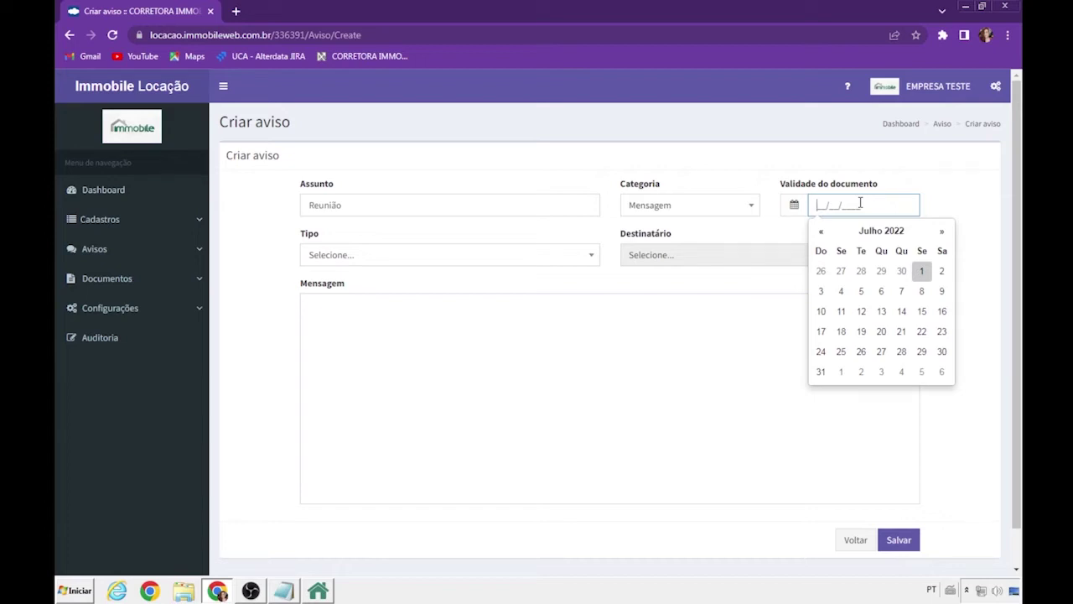
left_click(861, 352)
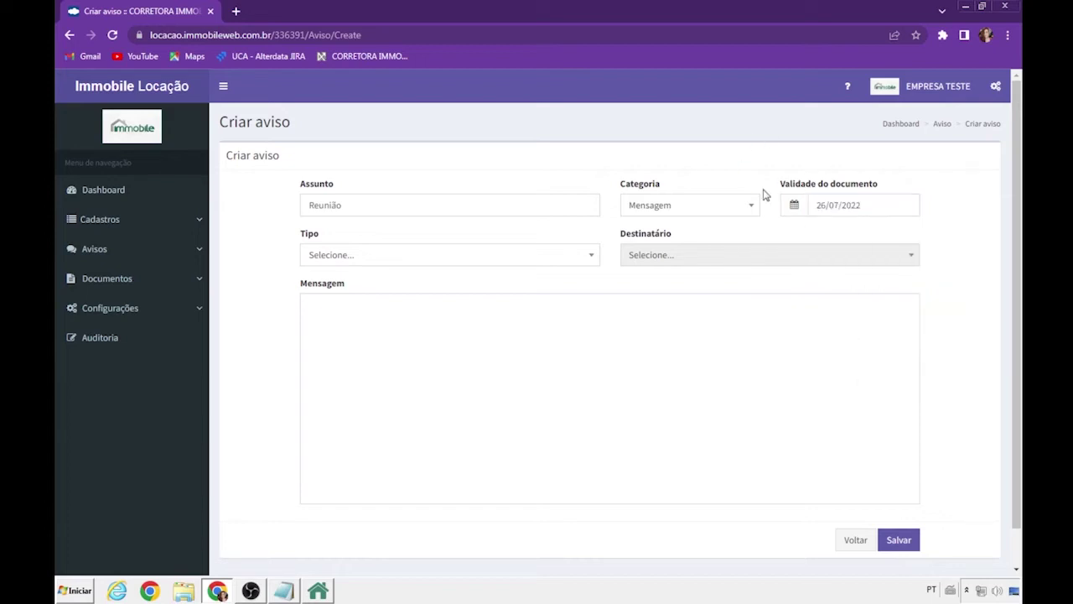
Step: Check the recipients offered for the type Unidade, set the notice's Tipo to Todas Unidades and review the other types
left_click(428, 256)
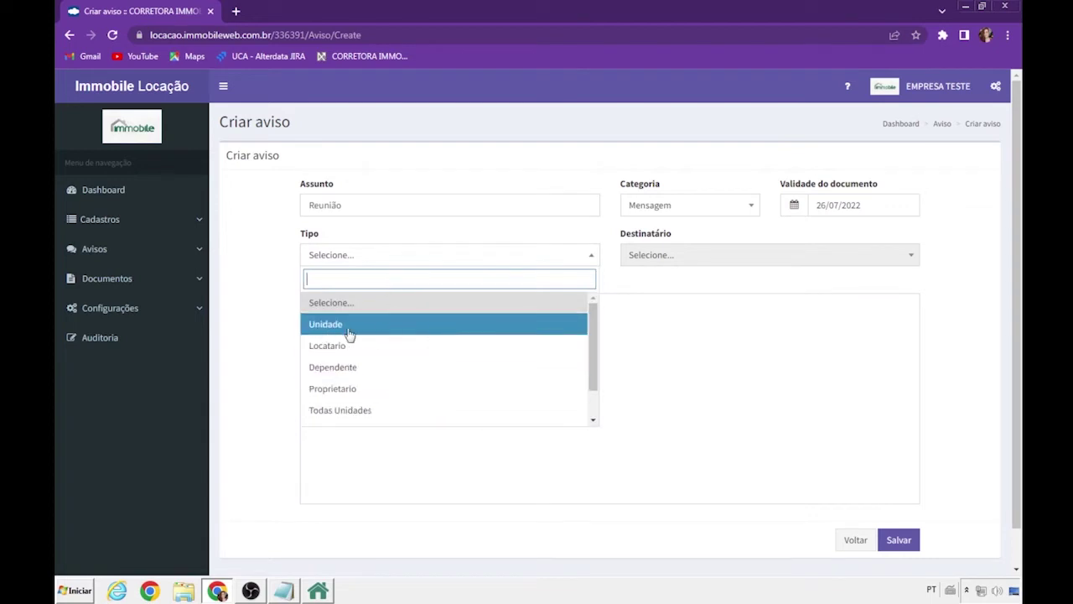
left_click(376, 330)
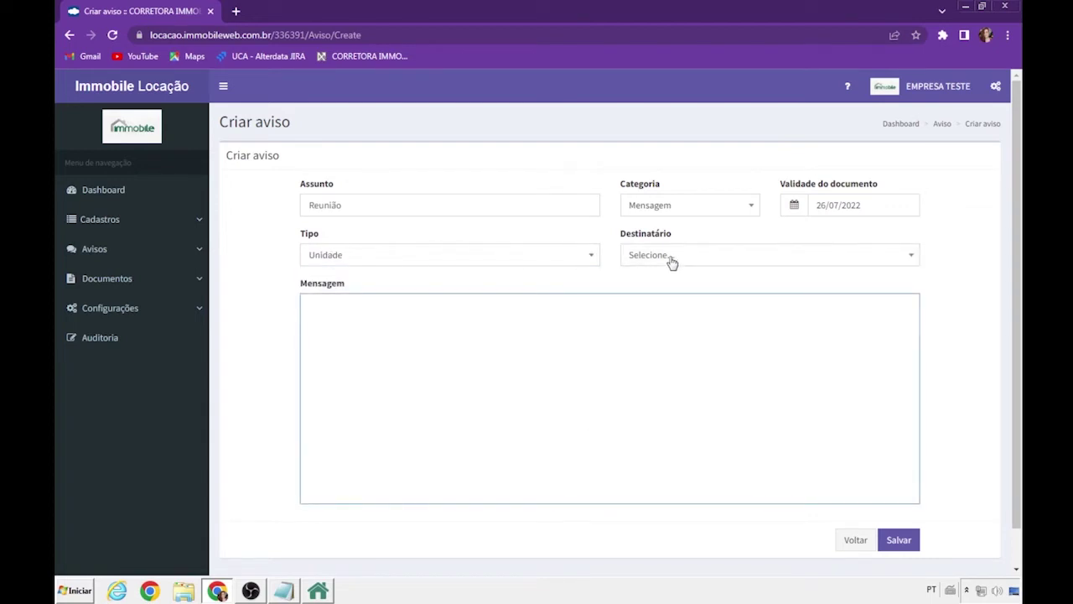
left_click(672, 257)
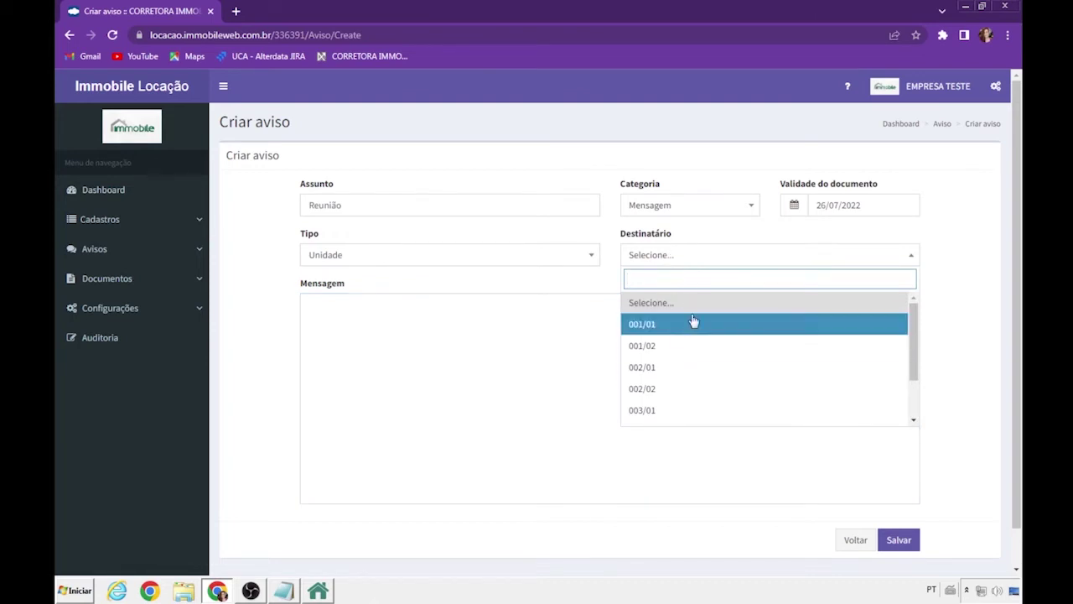
left_click(400, 264)
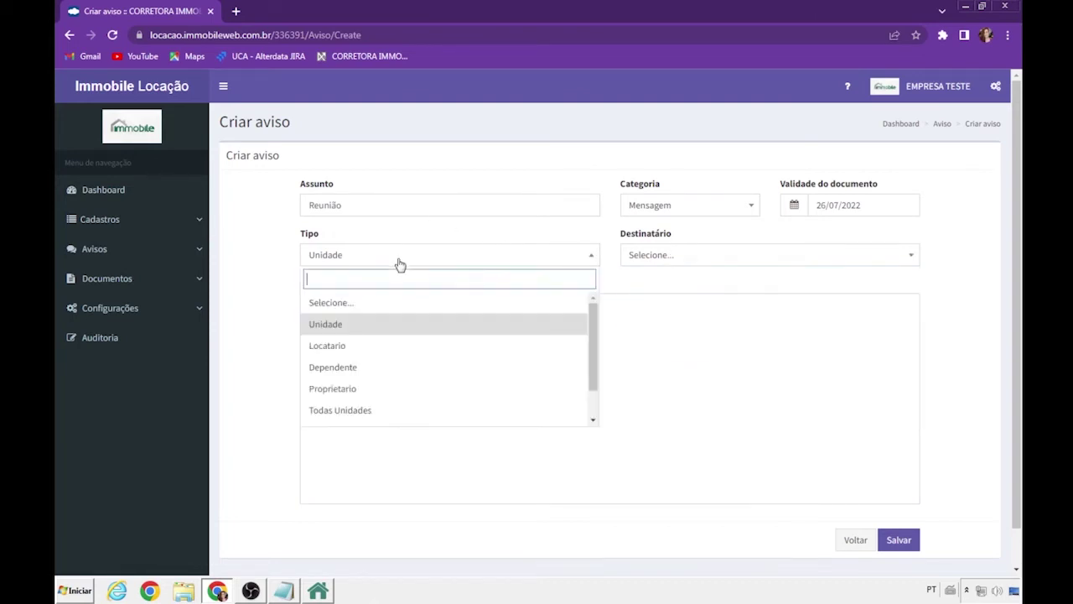
left_click(361, 411)
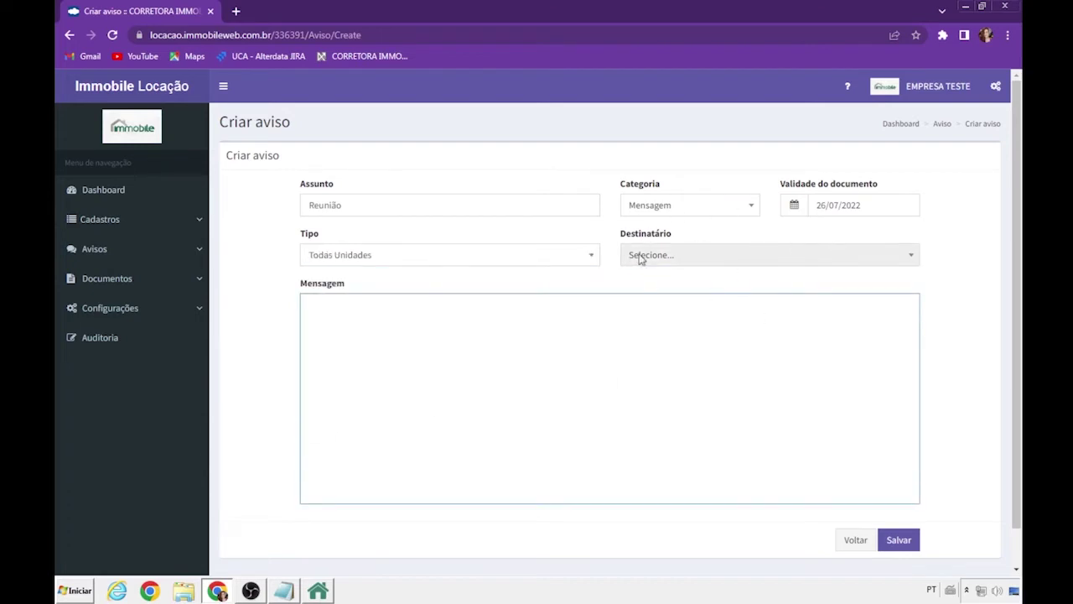
left_click(417, 257)
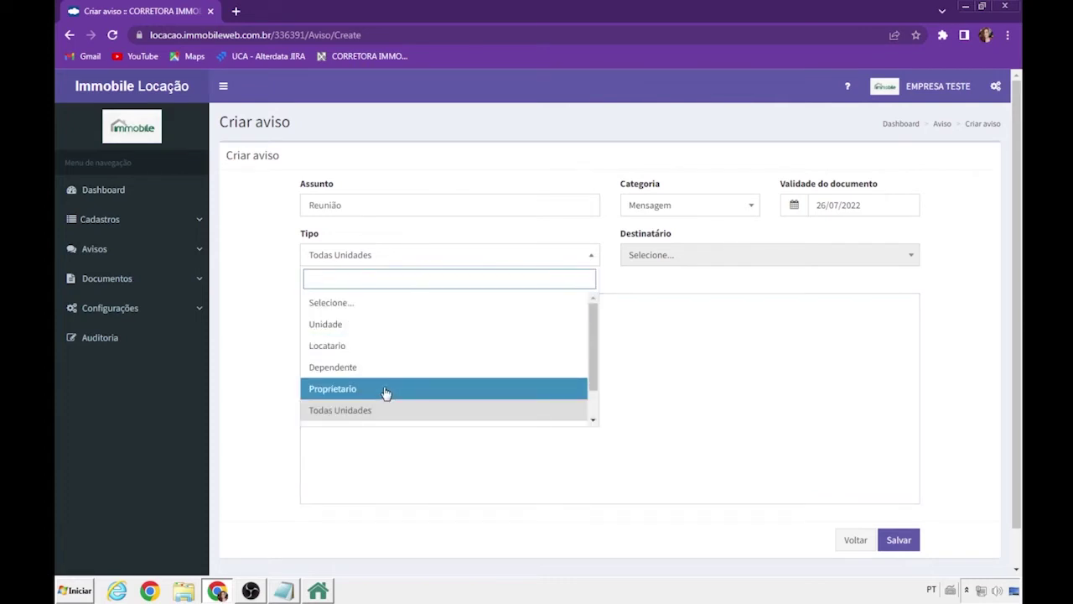
Step: Write the message "Reunião de emergência no dia XX" and save the notice
left_click(723, 349)
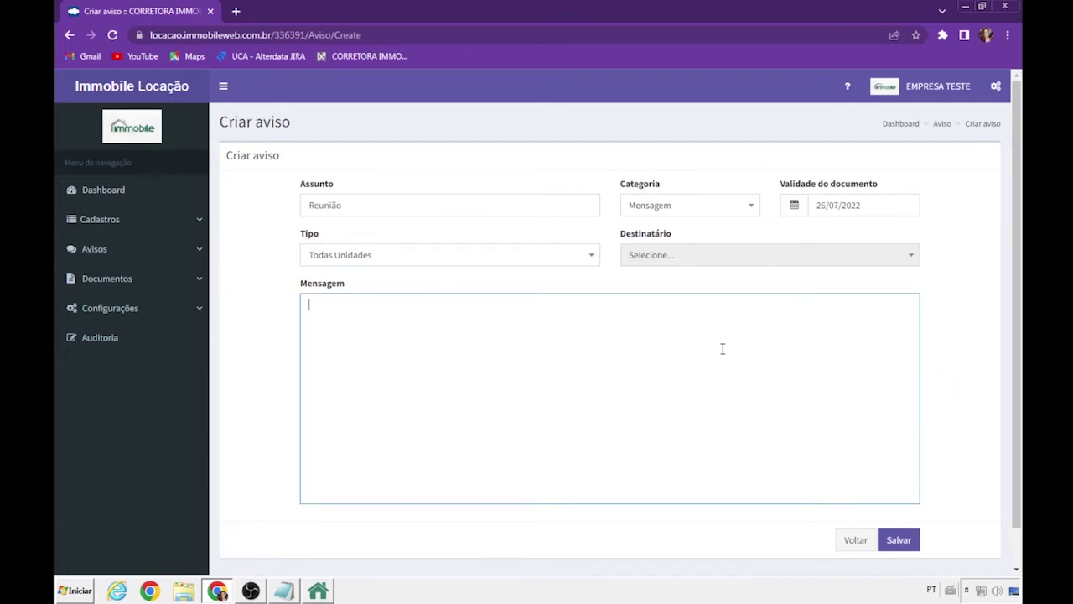
type("Reunião de emergência no dia XX")
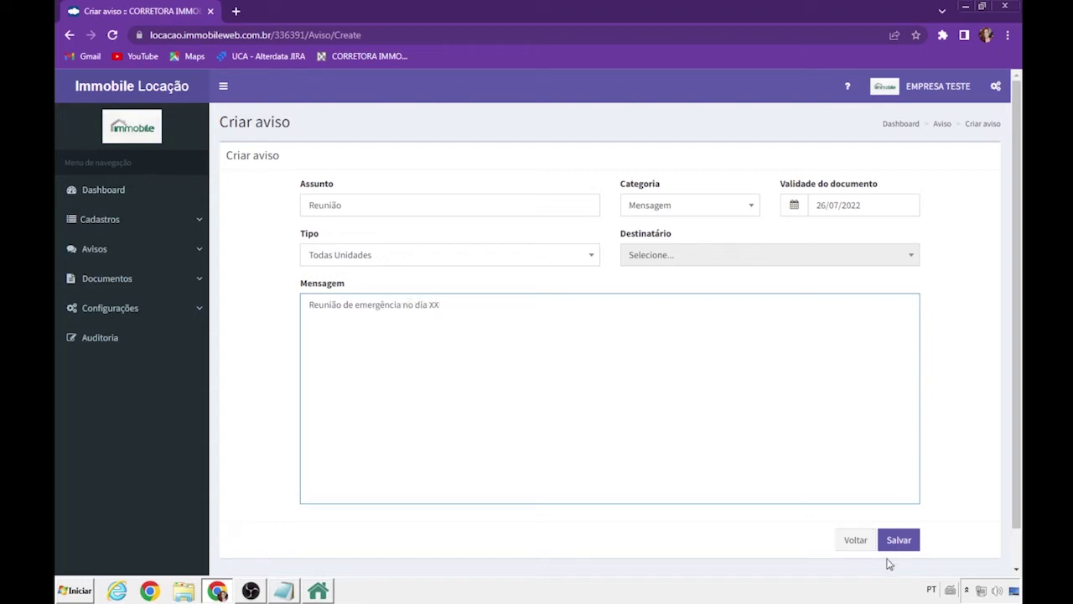
left_click(898, 541)
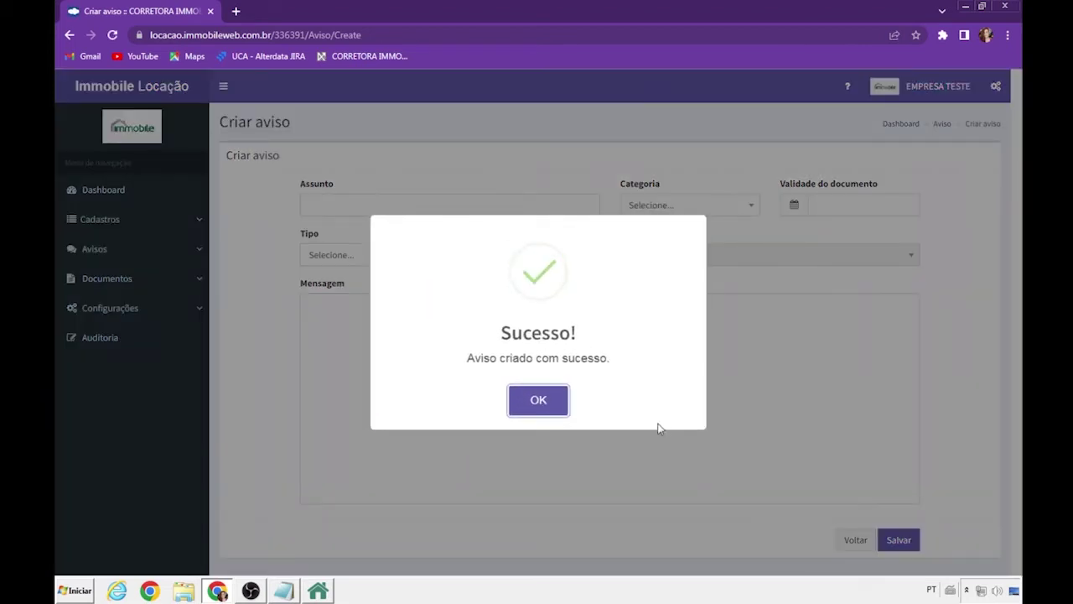
left_click(541, 442)
Step: Start sending a document named Boleto, of type Boleto avulso, with the validity date 31/07/2022
left_click(108, 279)
left_click(120, 304)
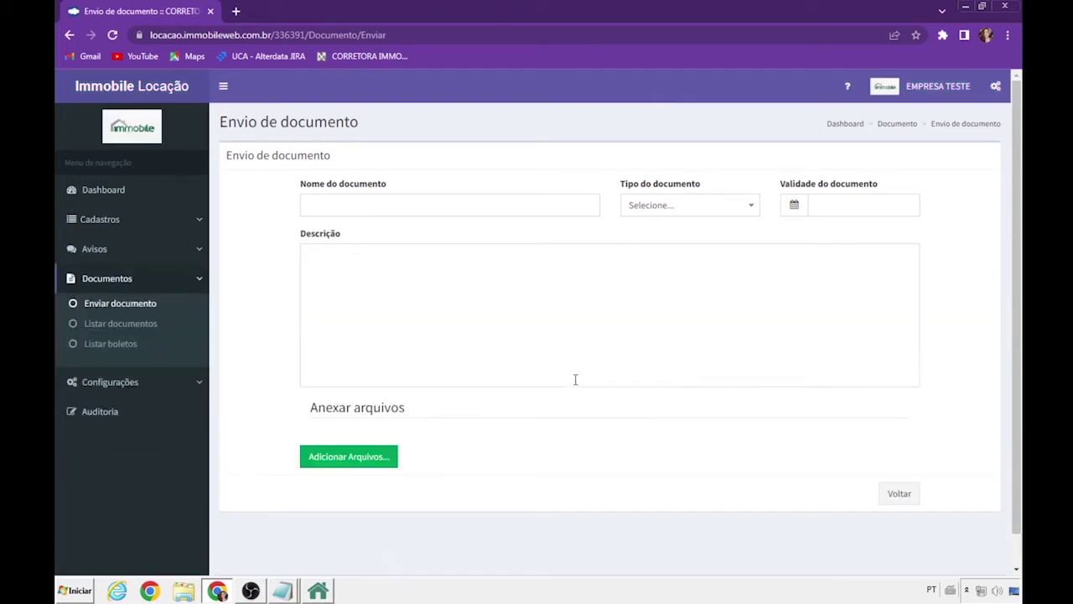
left_click(385, 204)
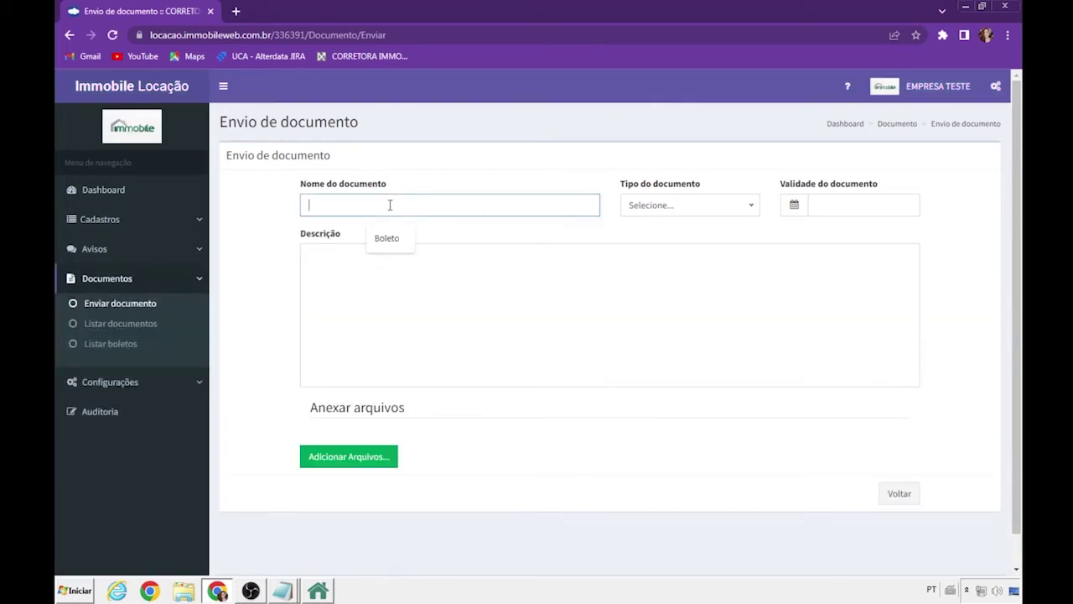
left_click(396, 239)
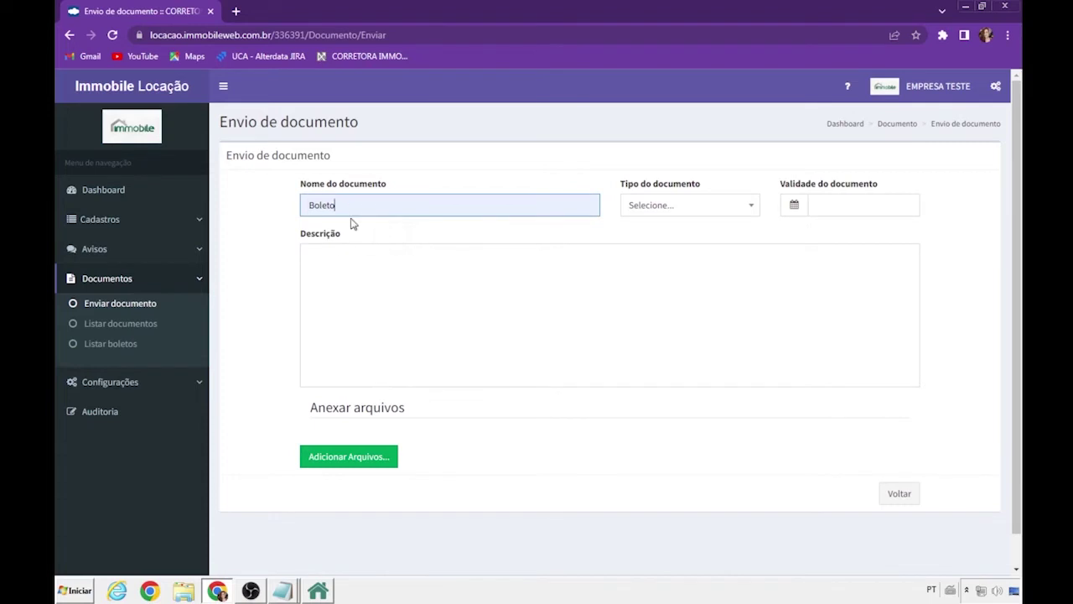
left_click(722, 210)
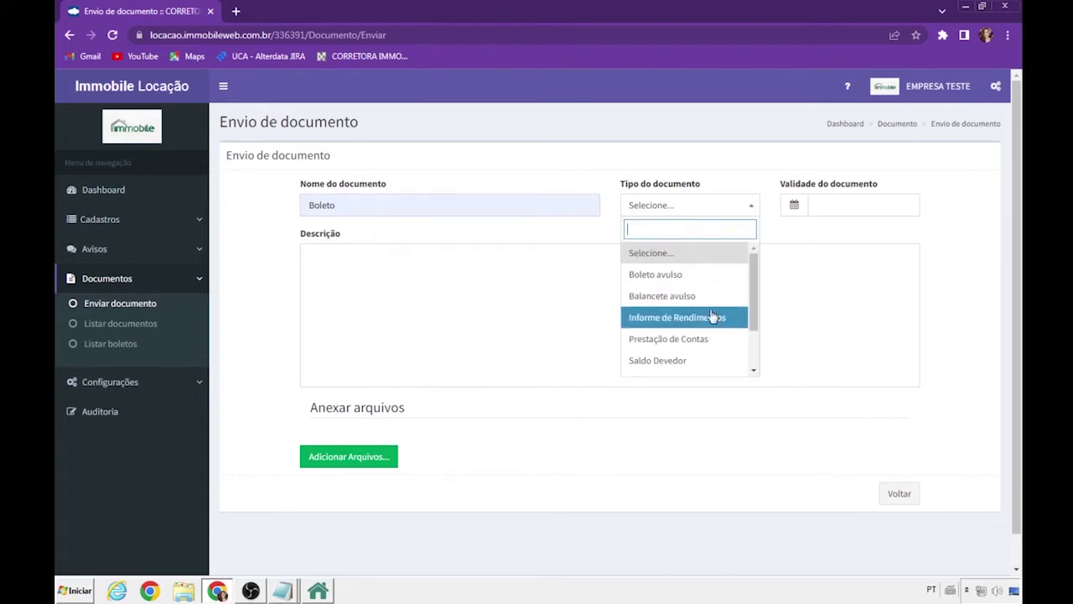
scroll(707, 319, "down", 2)
scroll(704, 336, "up", 2)
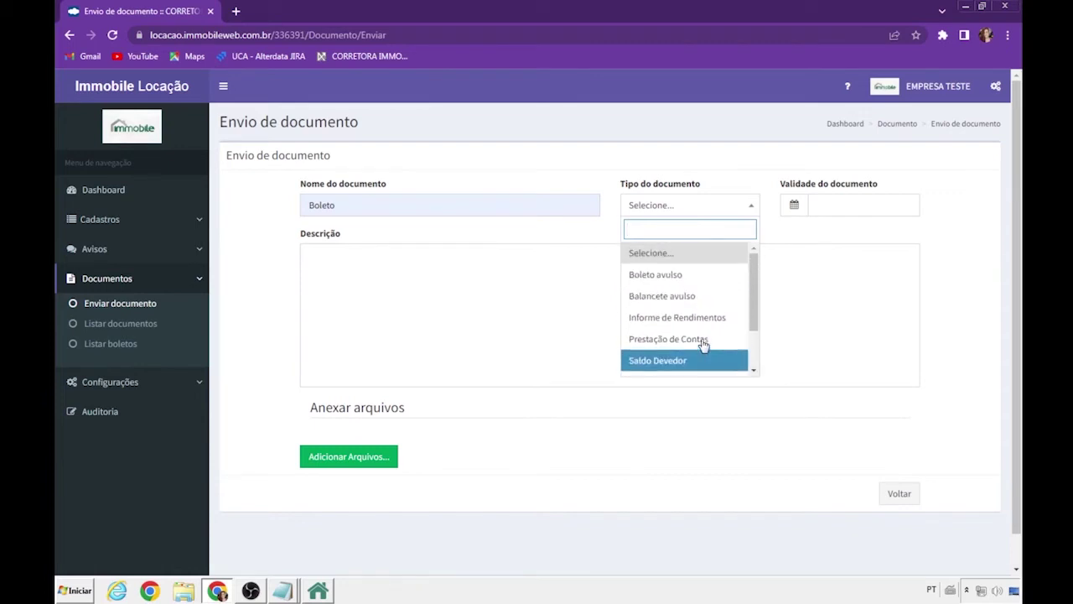
left_click(685, 275)
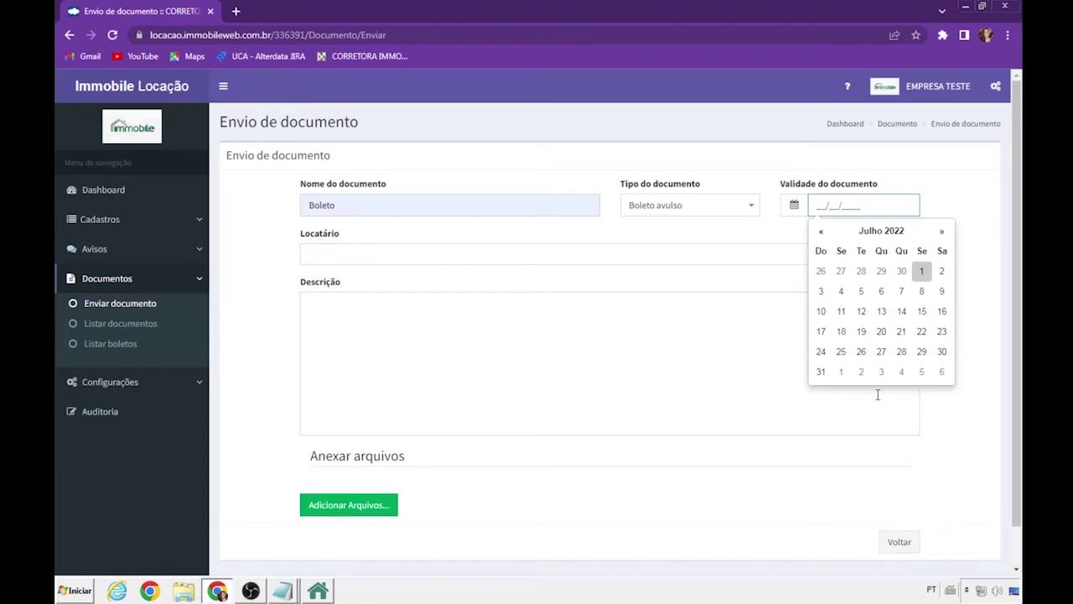
left_click(823, 372)
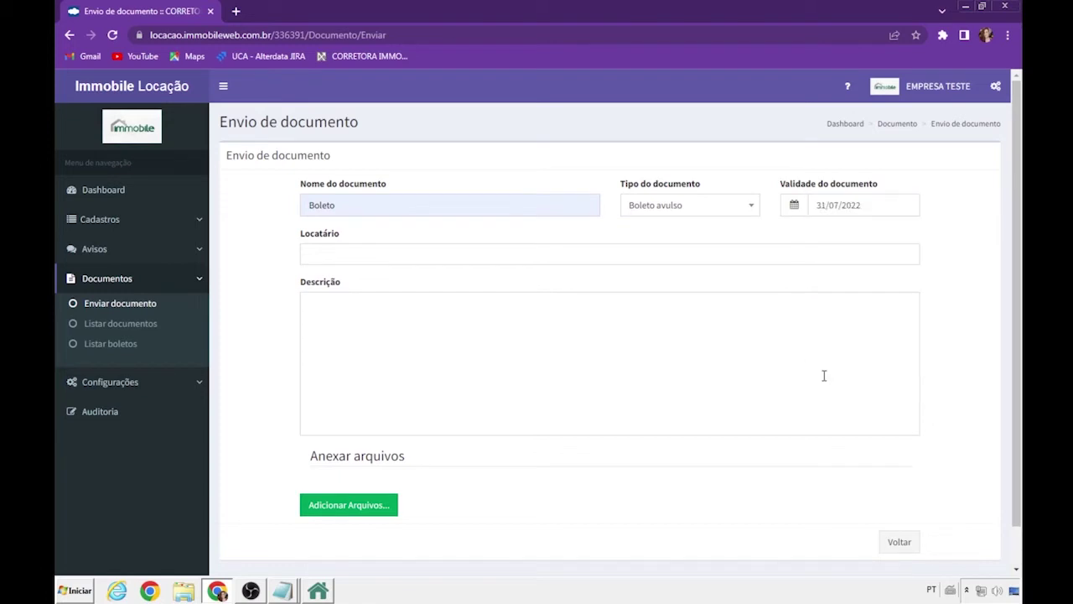
Step: Address the document to Locatário 001/01 and enter the description "Boleto 07/2022"
left_click(345, 253)
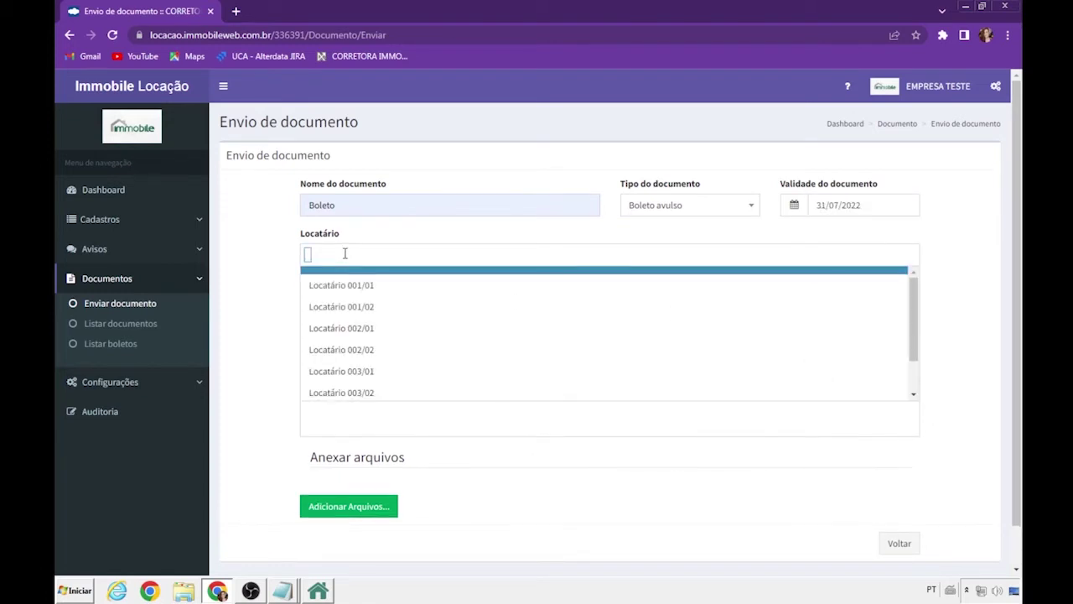
left_click(351, 288)
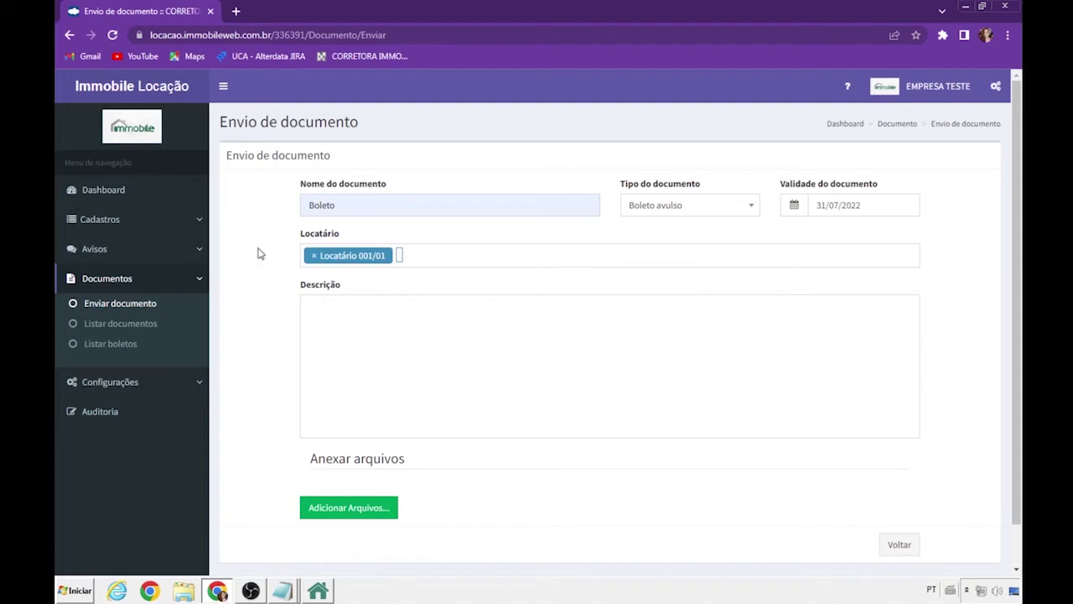
left_click(371, 339)
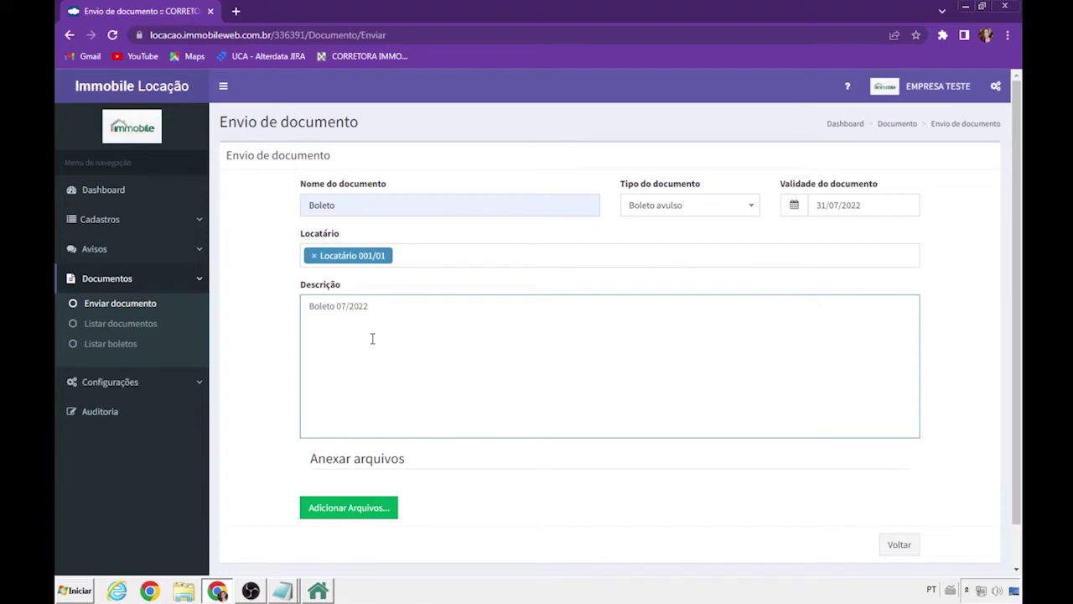
Step: Attach the file Boleto.pdf from the Área de Trabalho library to the document
left_click(358, 511)
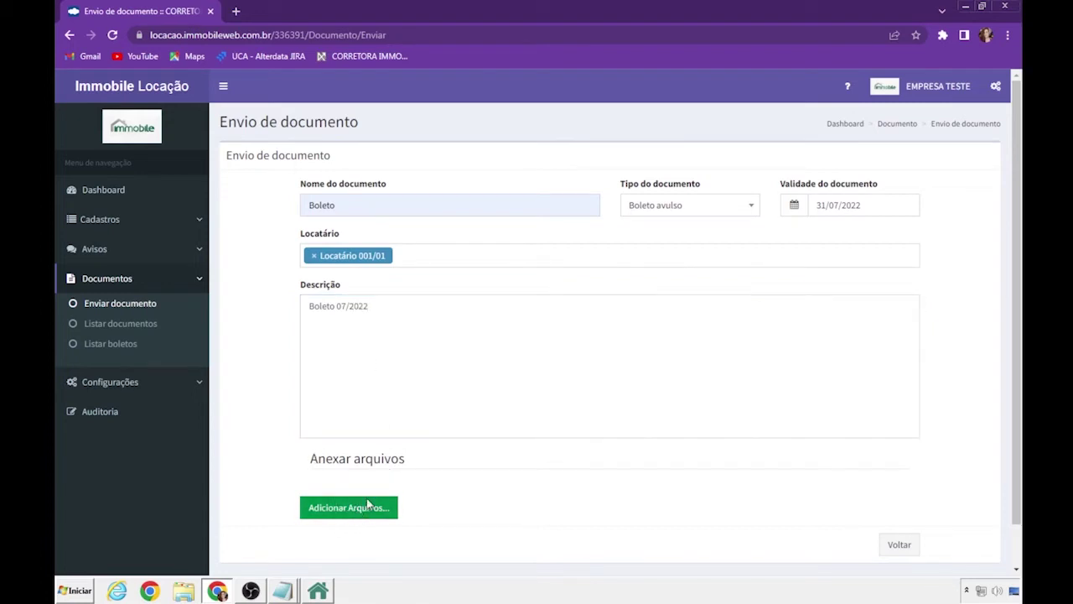
left_click(208, 199)
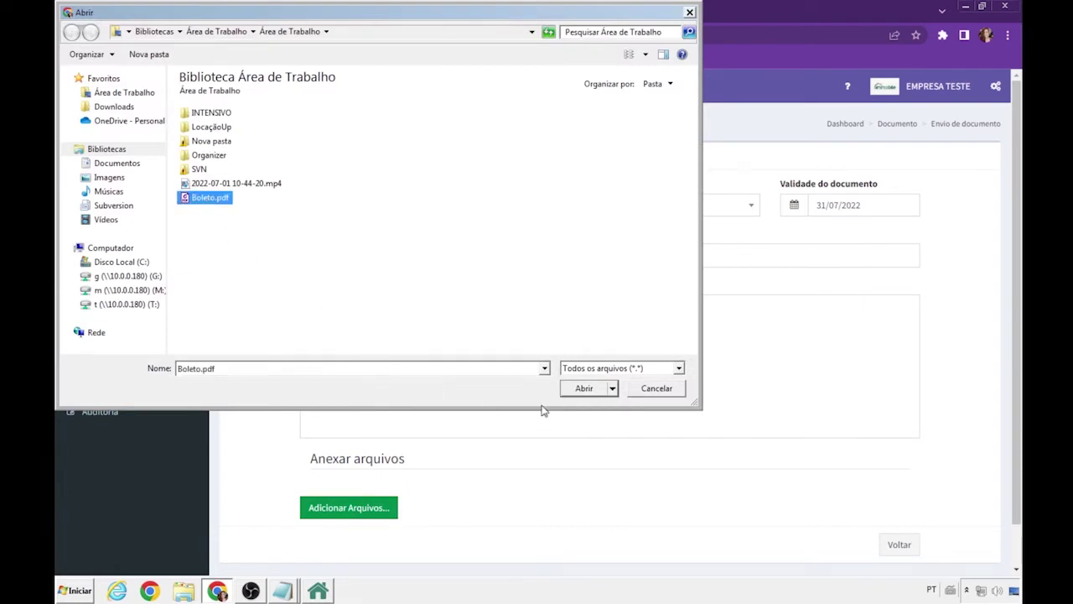
left_click(583, 388)
scroll(583, 383, "down", 1)
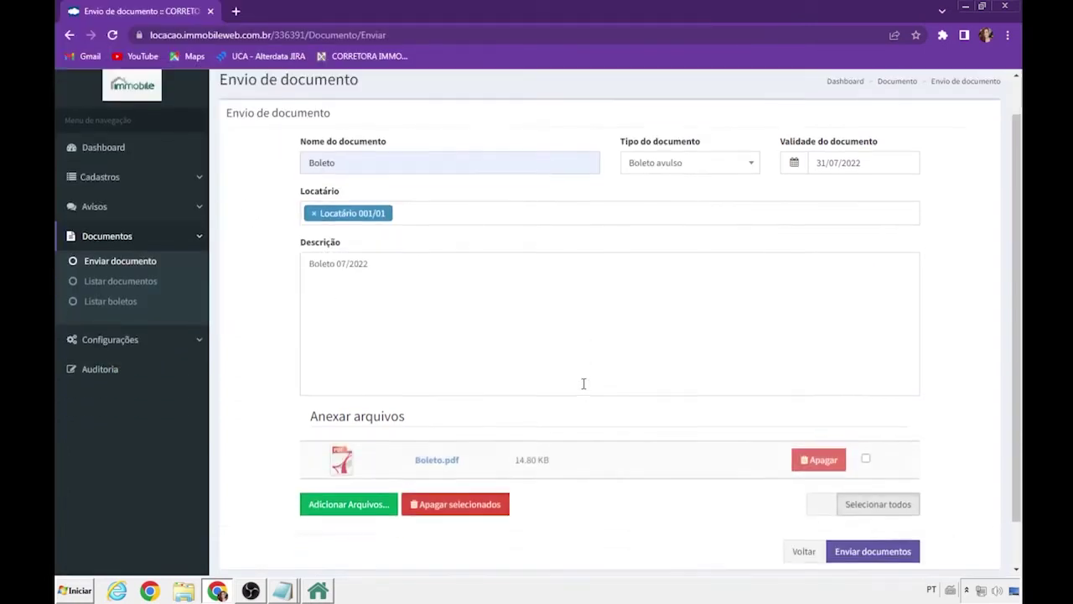
scroll(584, 383, "down", 1)
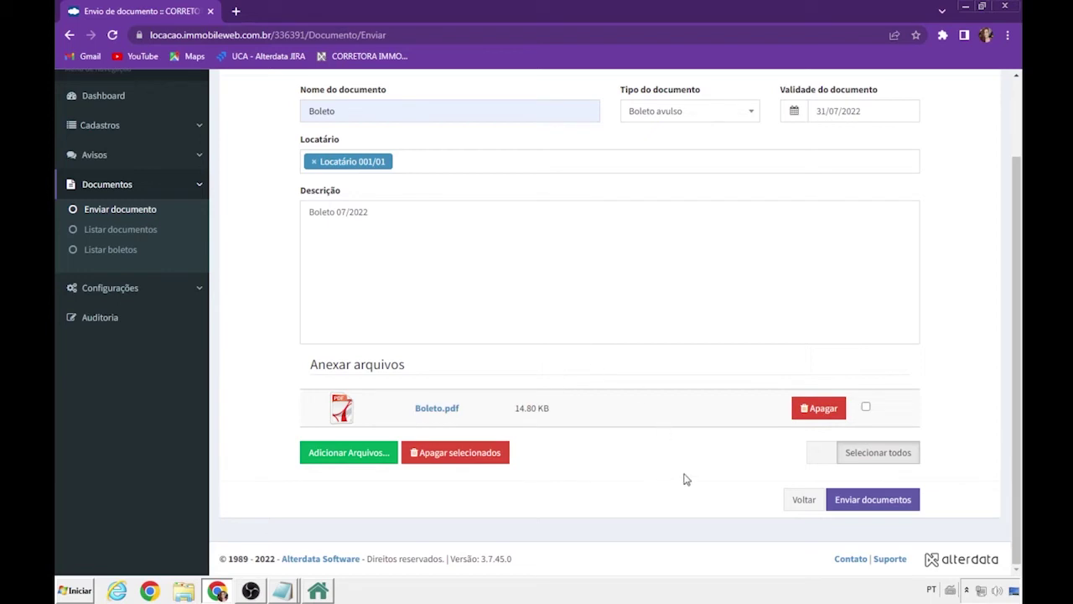
Step: Check the selection options for the attached file, send the document and dismiss the confirmation
left_click(866, 408)
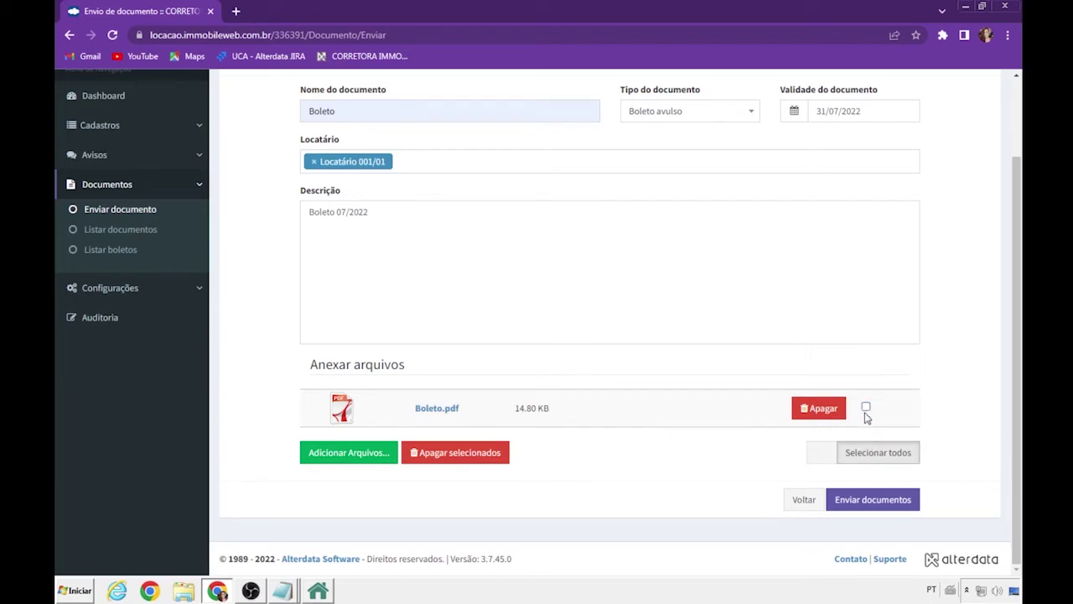
left_click(824, 457)
scroll(618, 499, "up", 1)
scroll(618, 499, "up", 2)
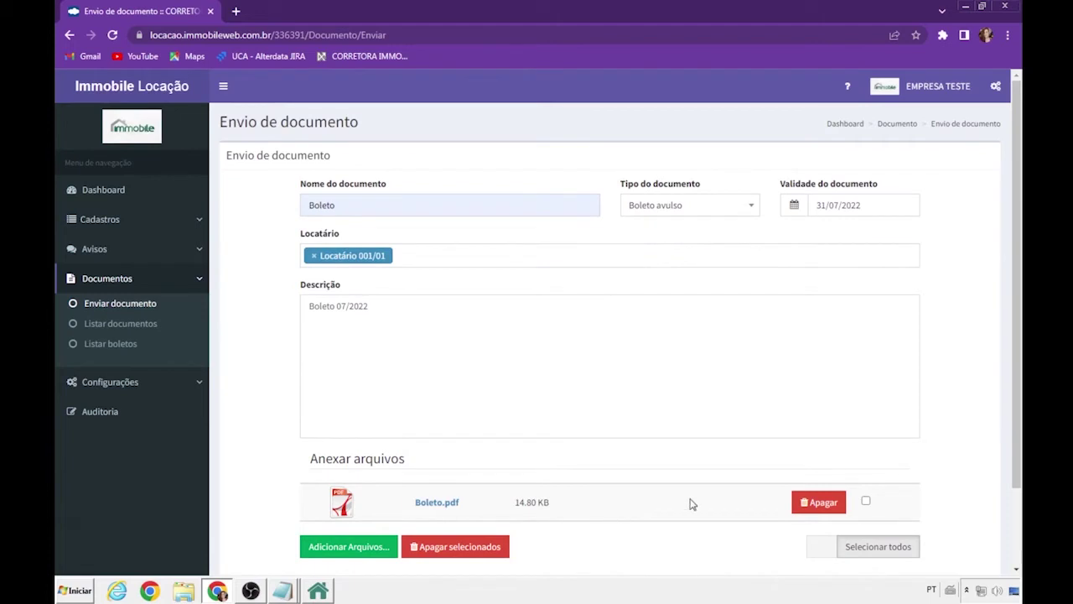
scroll(618, 517, "down", 2)
left_click(876, 500)
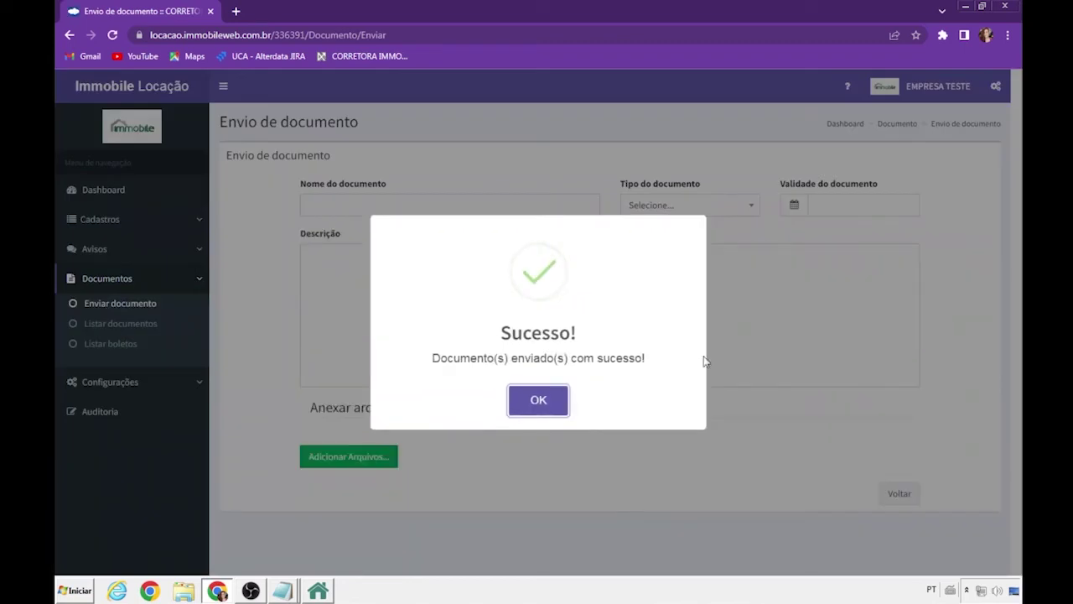
left_click(556, 408)
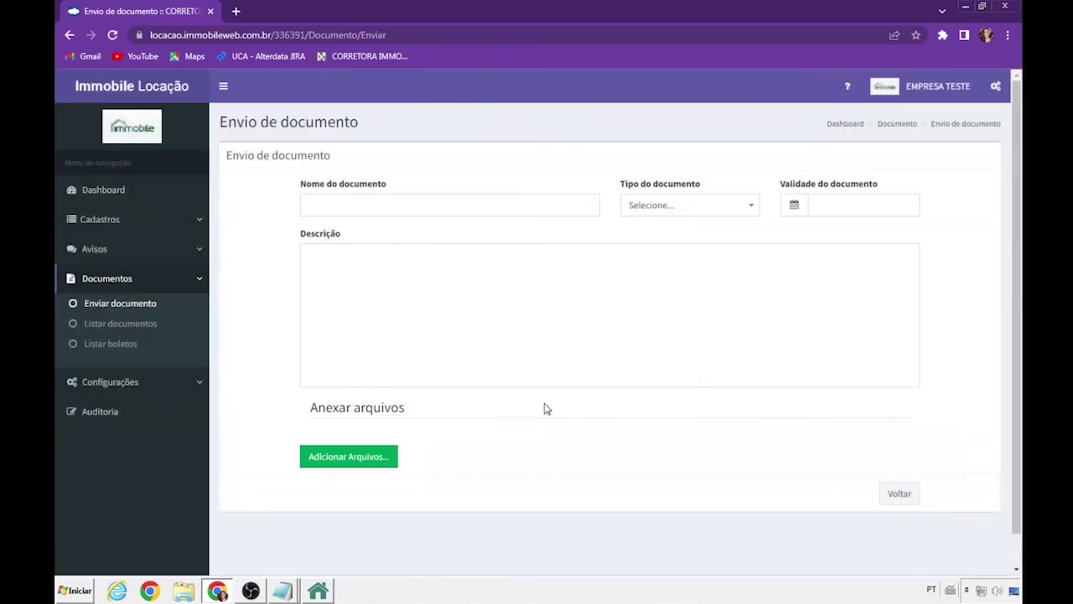
Step: Open the list of registered documents and examine the type, name, recipient and dates of the Boleto avulso entry
left_click(109, 327)
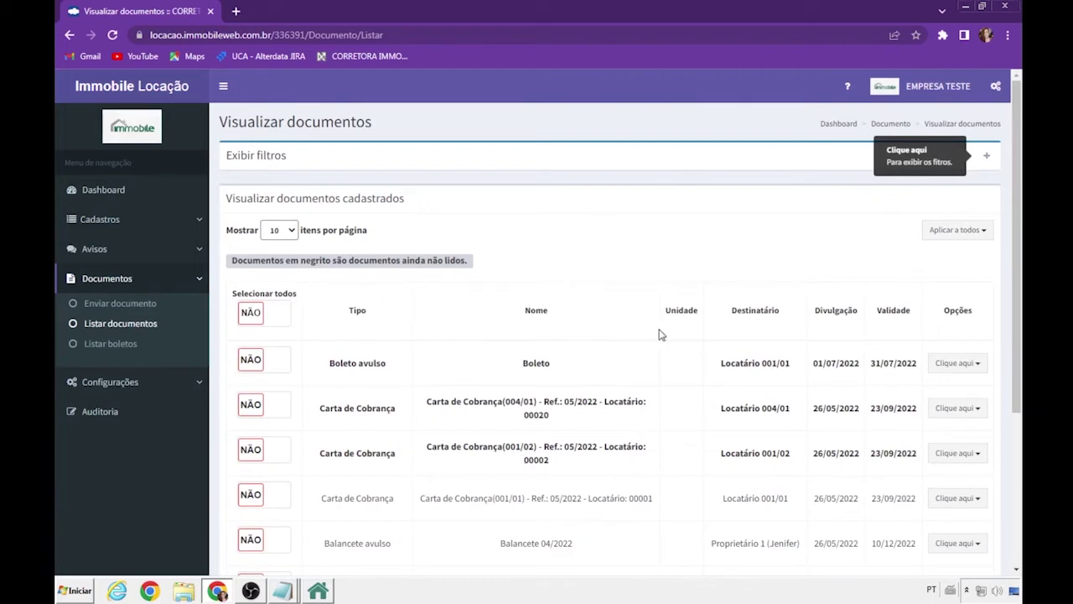
left_click_drag(325, 372, 850, 377)
left_click(599, 390)
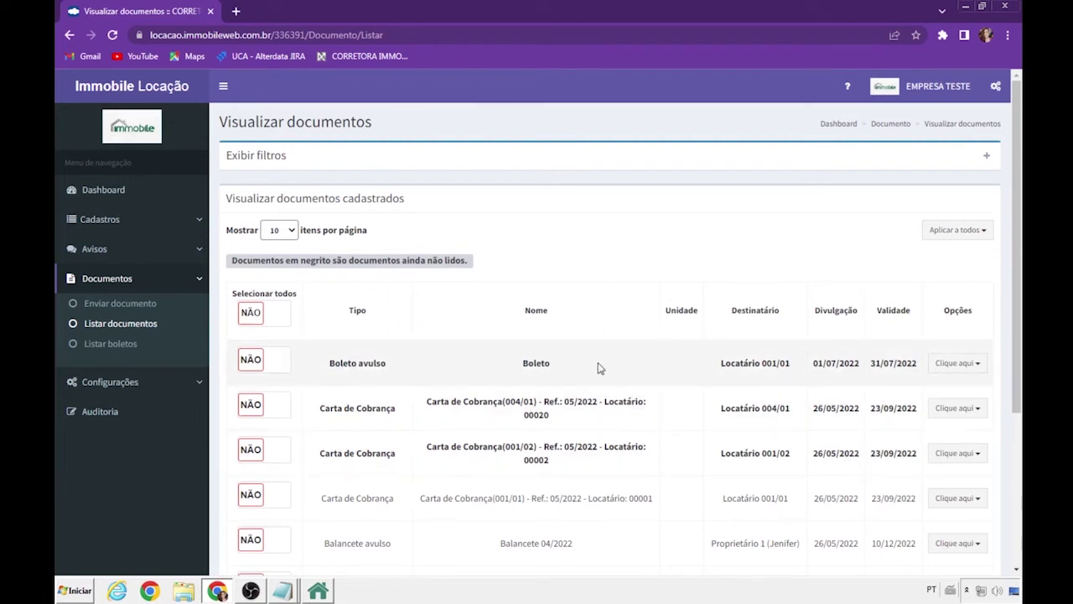
left_click_drag(328, 367, 892, 360)
left_click(664, 372)
scroll(678, 383, "down", 3)
left_click_drag(601, 346, 330, 295)
left_click(701, 339)
scroll(708, 481, "up", 1)
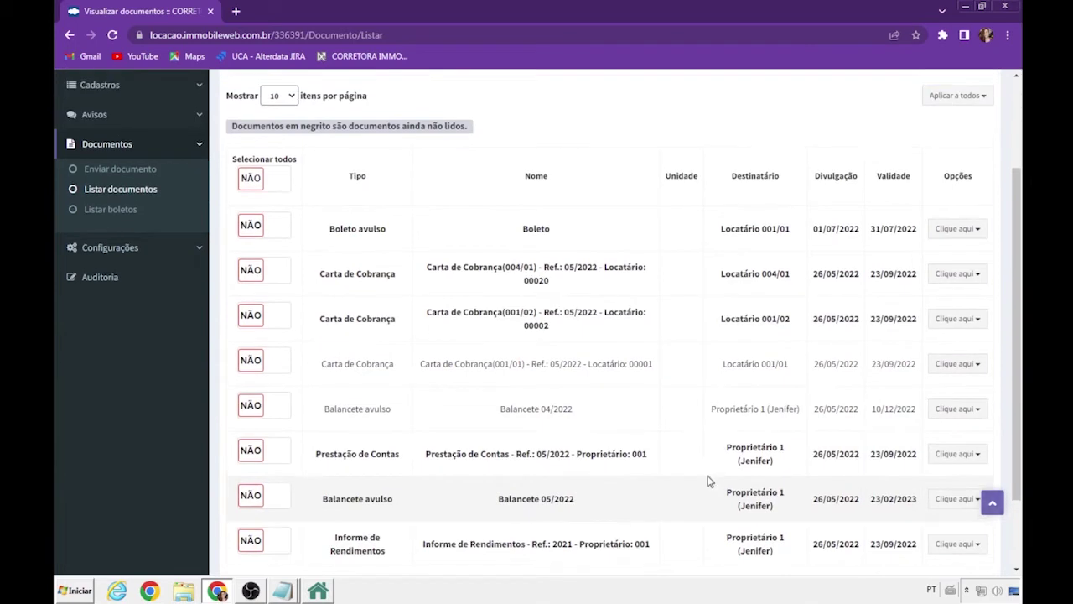
scroll(708, 480, "up", 2)
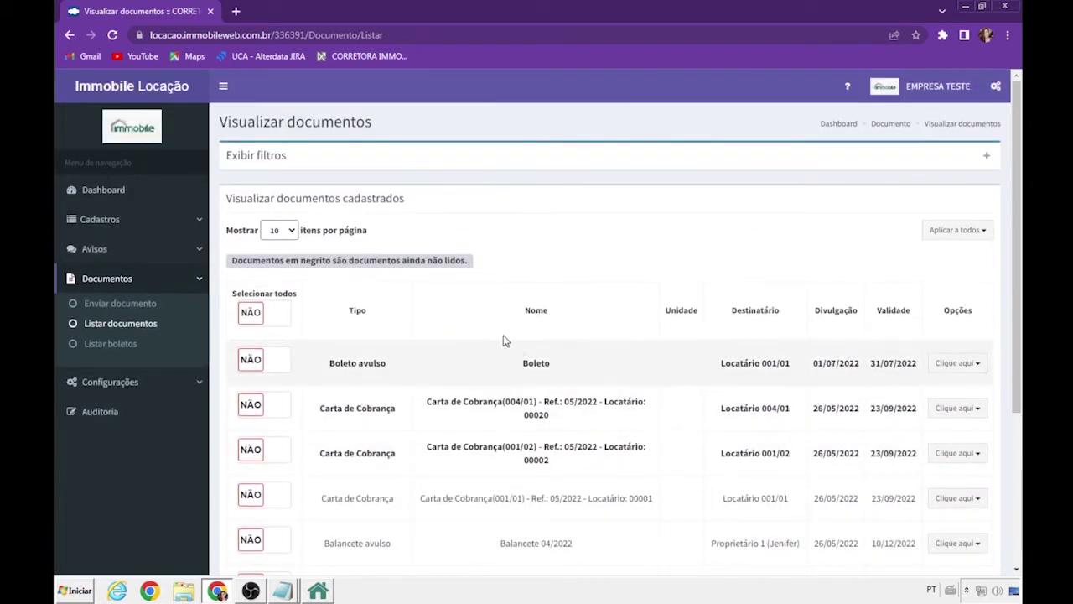
Step: Read the legend on unread documents, check the Boleto entry's name and recipient, and review the options offered for it
left_click_drag(470, 262, 233, 265)
left_click(597, 267)
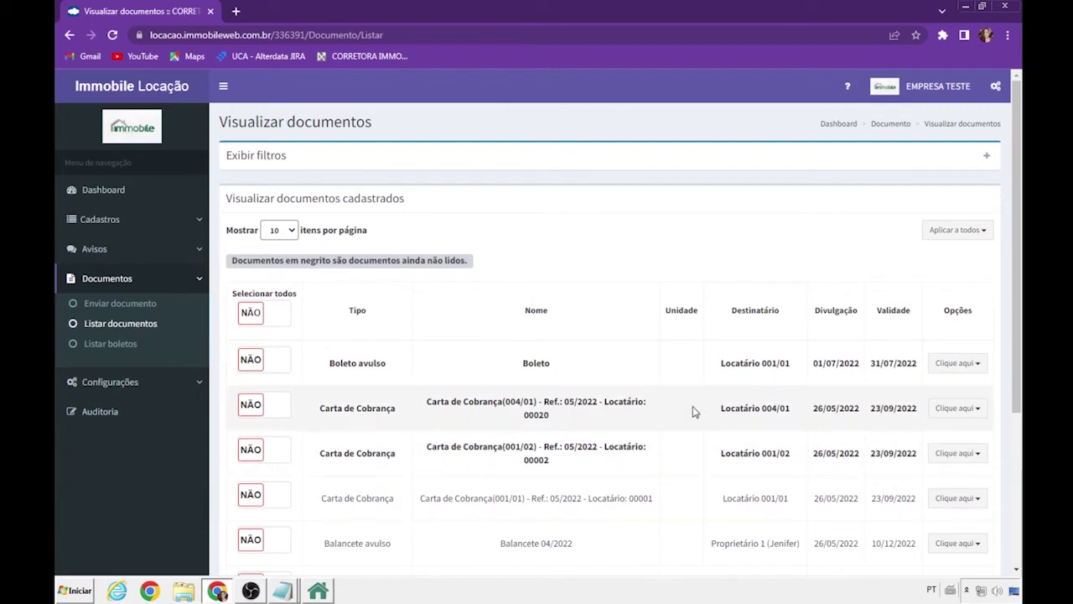
left_click_drag(561, 364, 512, 366)
left_click_drag(708, 364, 791, 372)
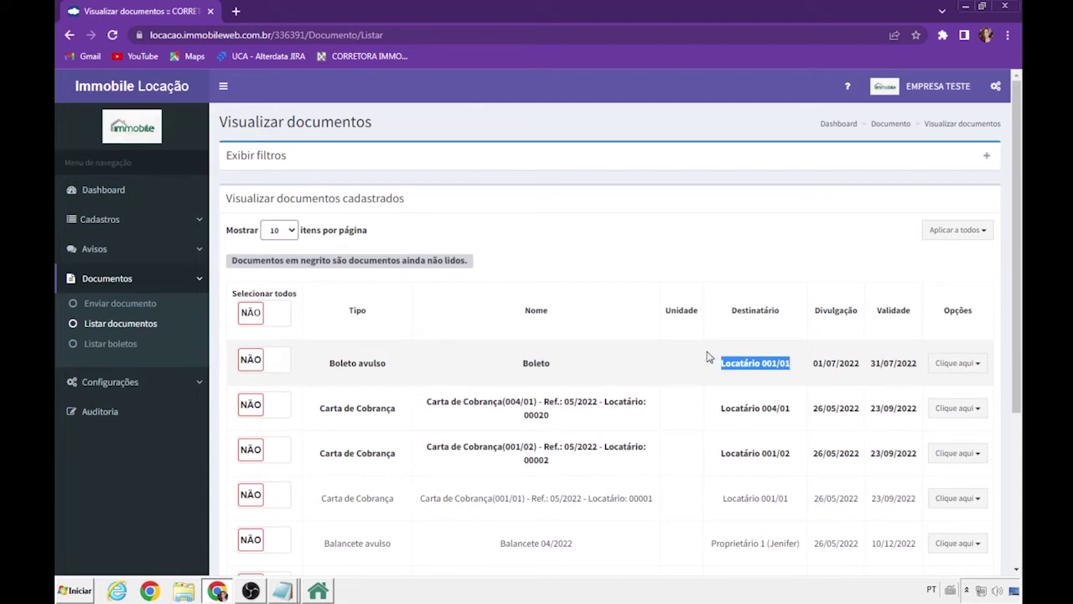
left_click(640, 371)
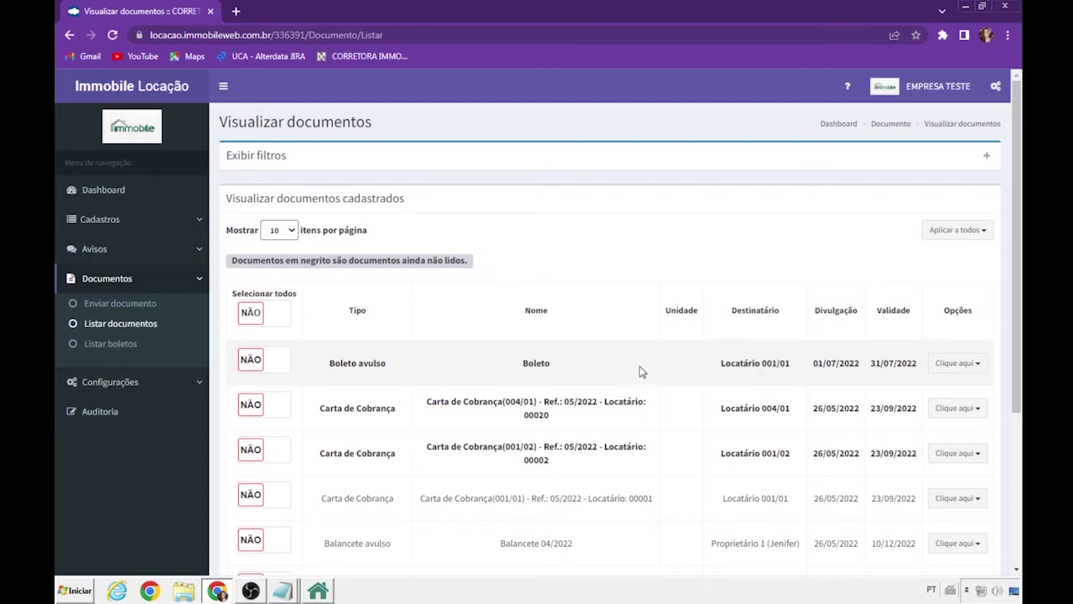
left_click(958, 362)
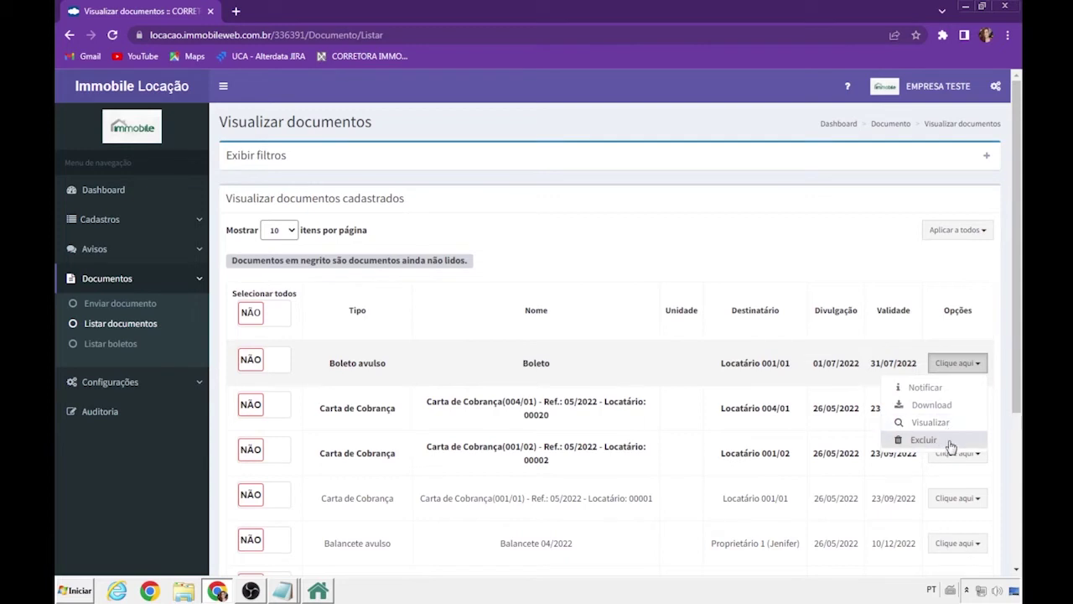
left_click(630, 250)
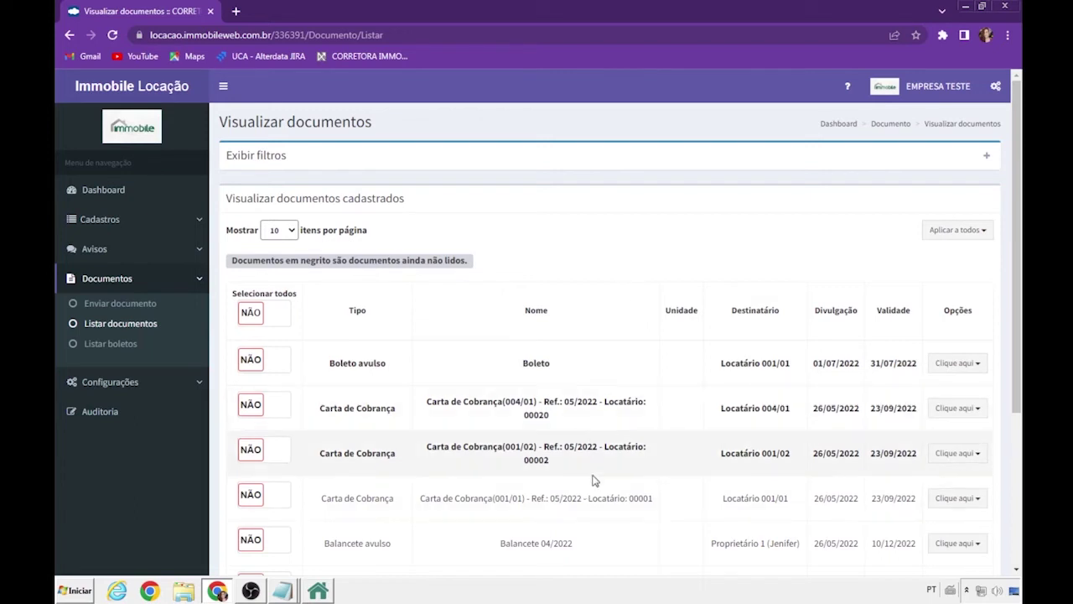
Step: Switch briefly to Alterdata Administração de Imóveis, return to the portal's document list and examine the Carta de Cobrança entries
key("alt+Tab")
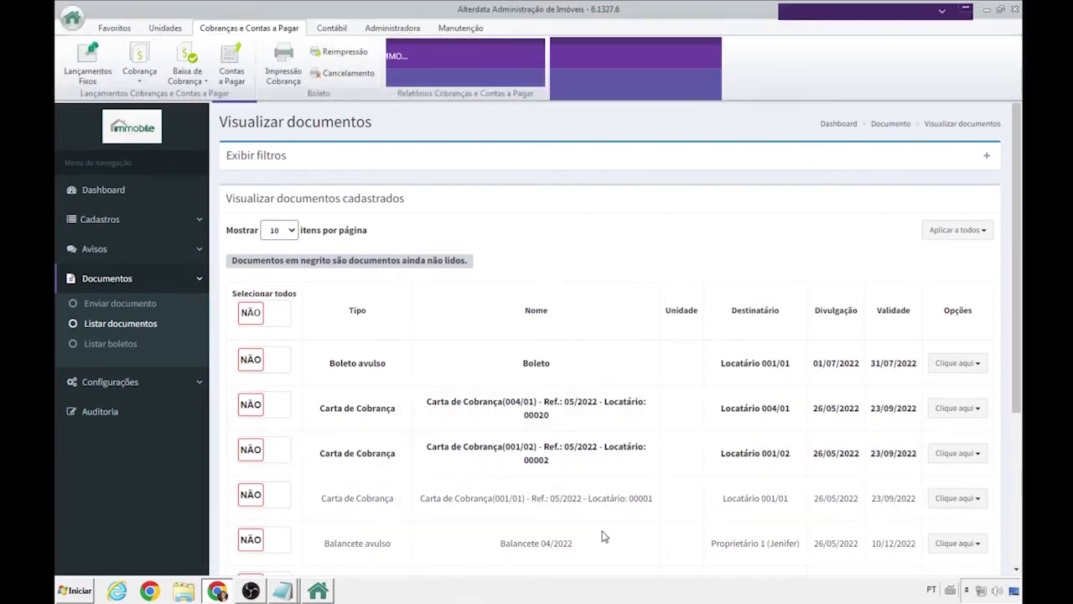
left_click(317, 595)
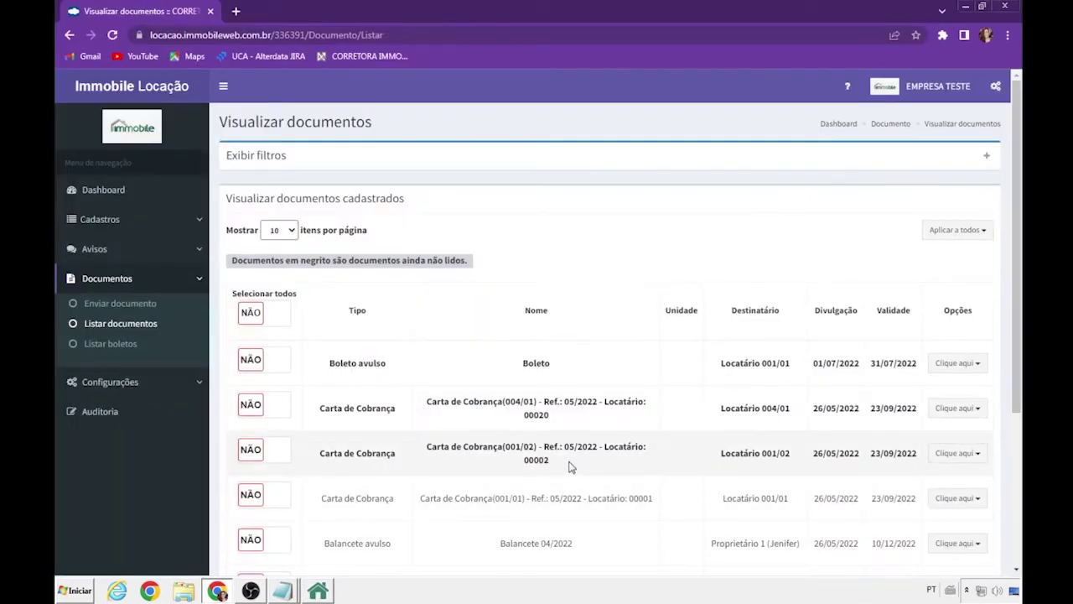
left_click_drag(552, 463, 426, 444)
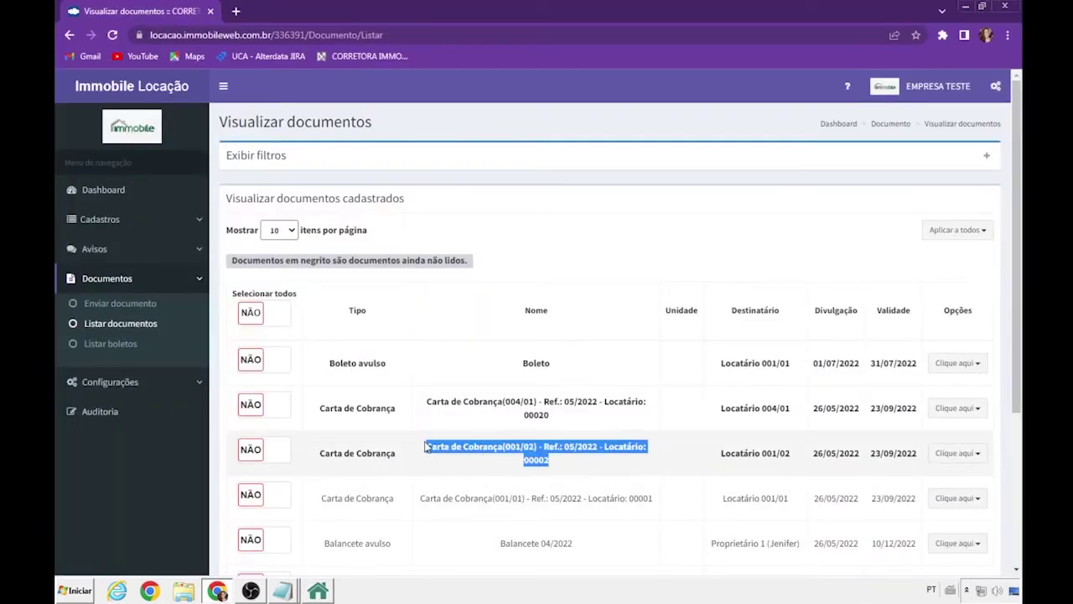
left_click(590, 463)
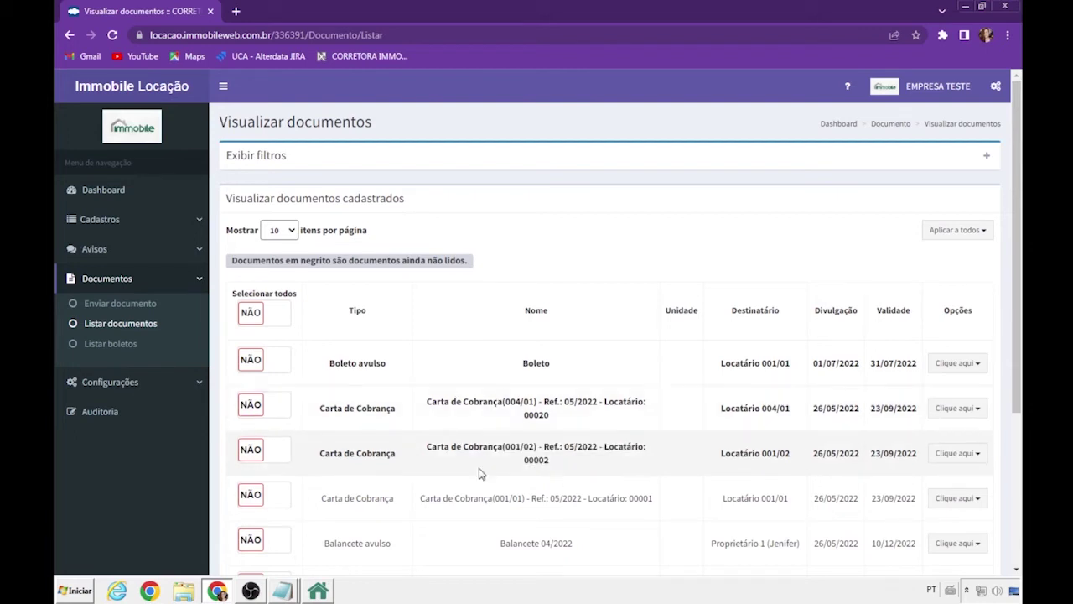
scroll(638, 469, "down", 1)
scroll(616, 512, "up", 2)
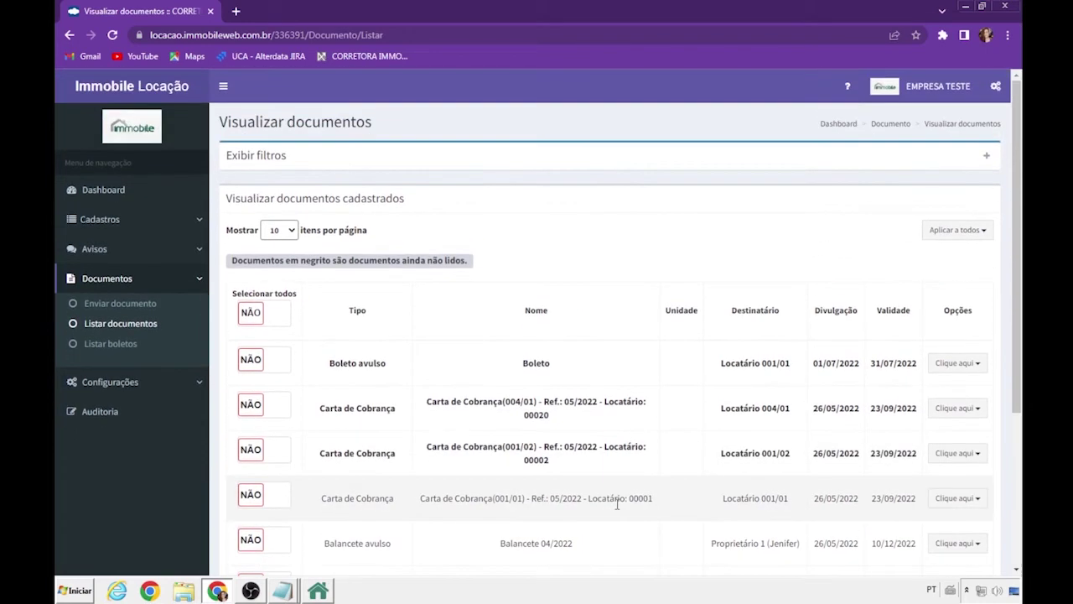
Step: Examine the Prestação de Contas, Informe de Rendimentos and Balancete 05/2022 entries and recheck the Boleto entry in the document list
scroll(618, 508, "down", 3)
left_click_drag(426, 388, 683, 384)
left_click_drag(422, 476, 649, 477)
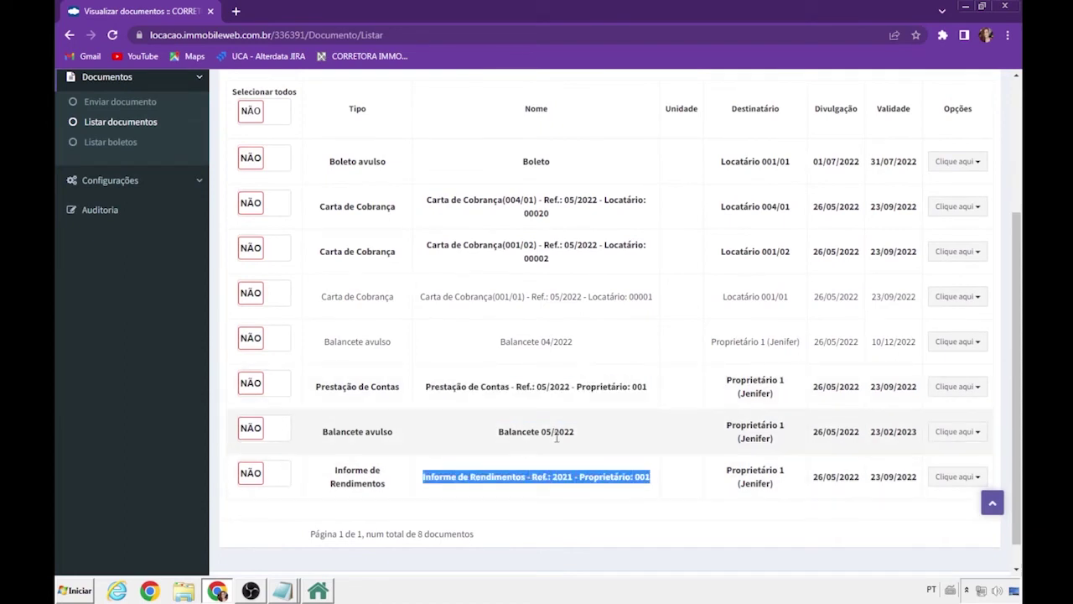
left_click_drag(495, 437, 594, 445)
left_click(639, 474)
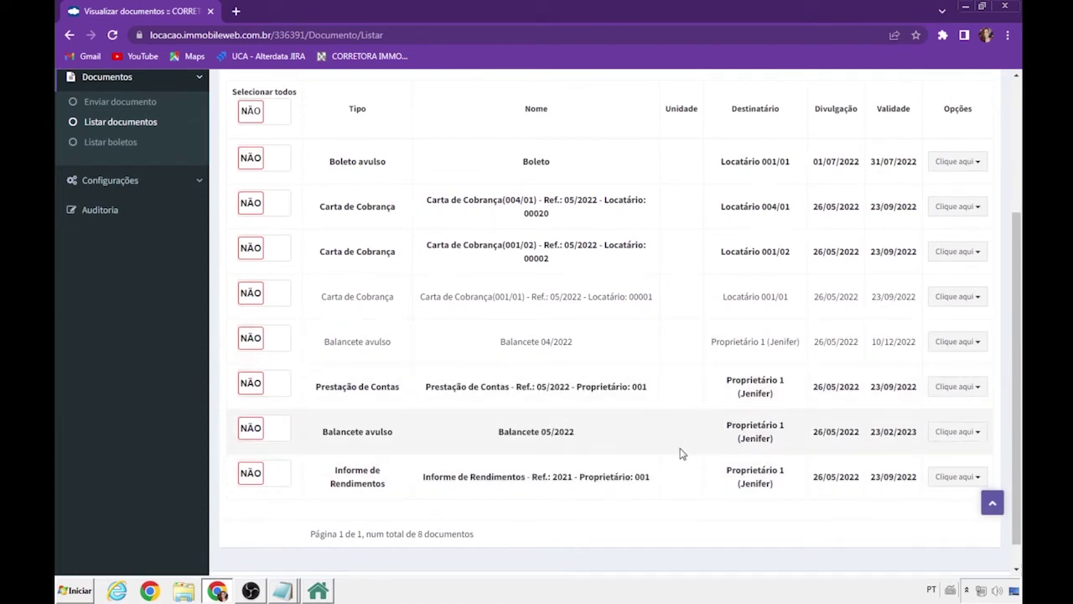
scroll(680, 450, "up", 3)
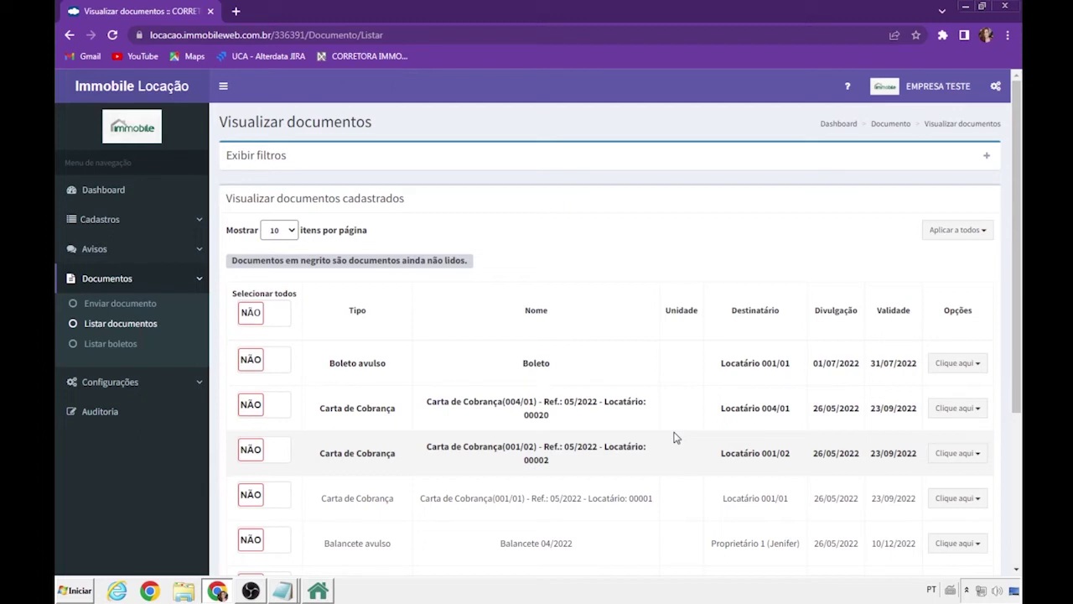
left_click_drag(520, 367, 529, 367)
left_click(556, 375)
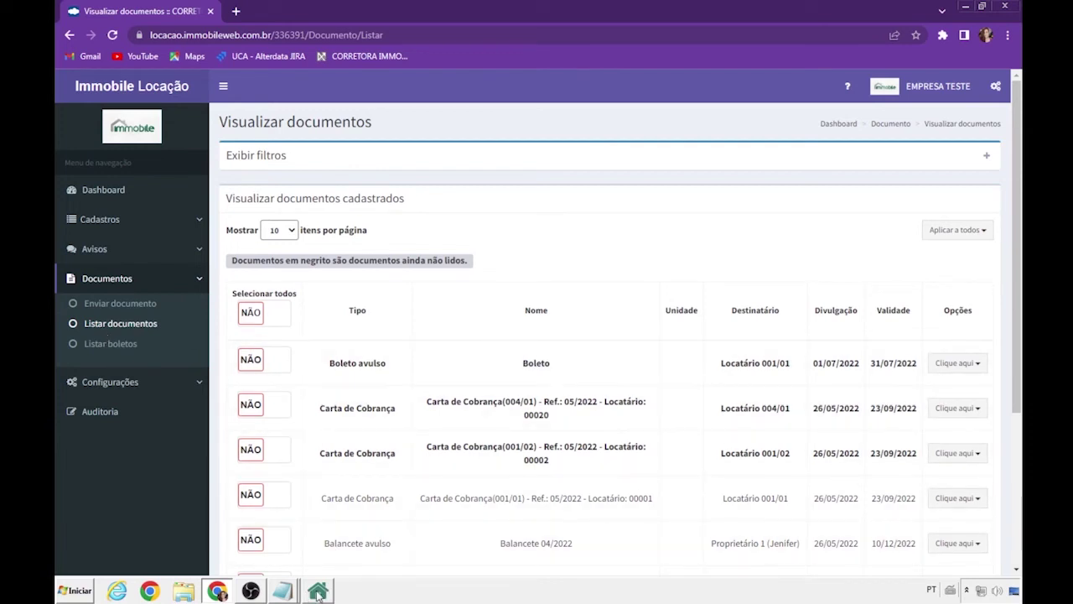
Step: Open the list of registered boletos, view the file of the first 02/2022 boleto and close it again
left_click(114, 348)
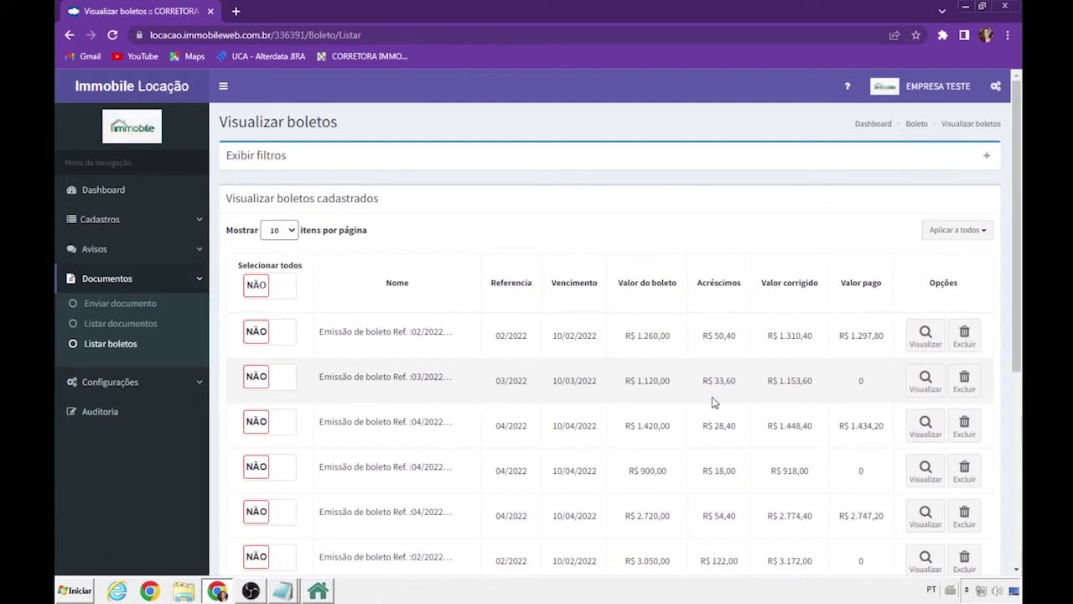
scroll(713, 443, "down", 3)
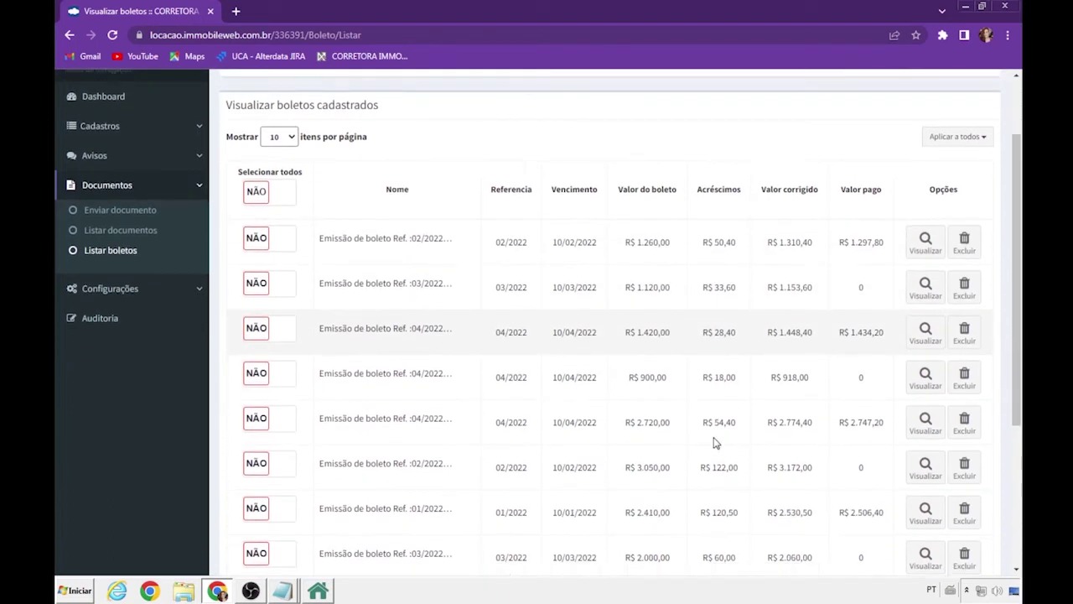
scroll(715, 443, "up", 3)
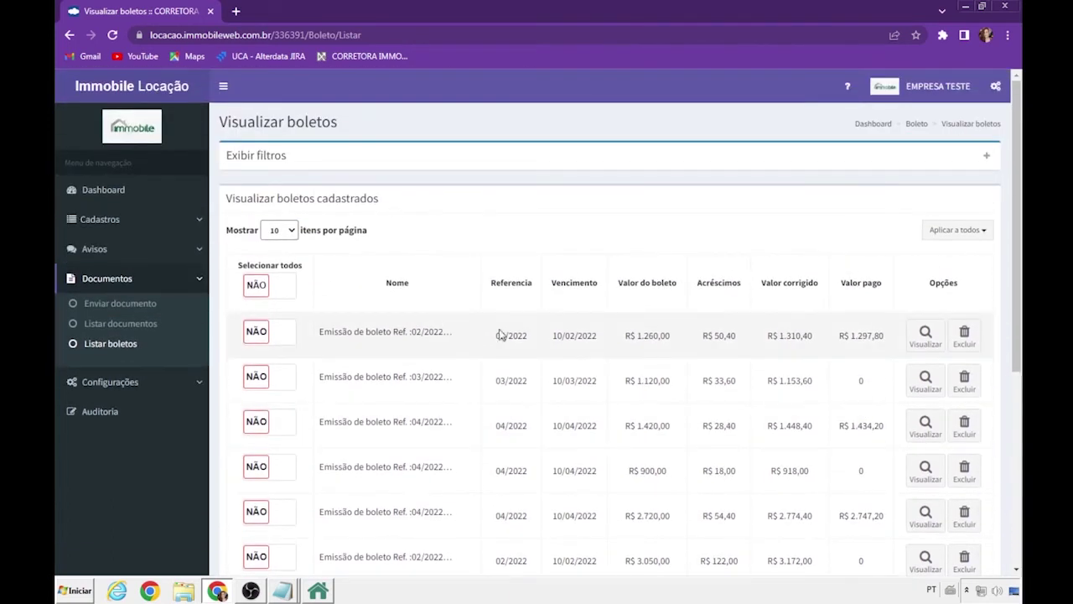
left_click(924, 339)
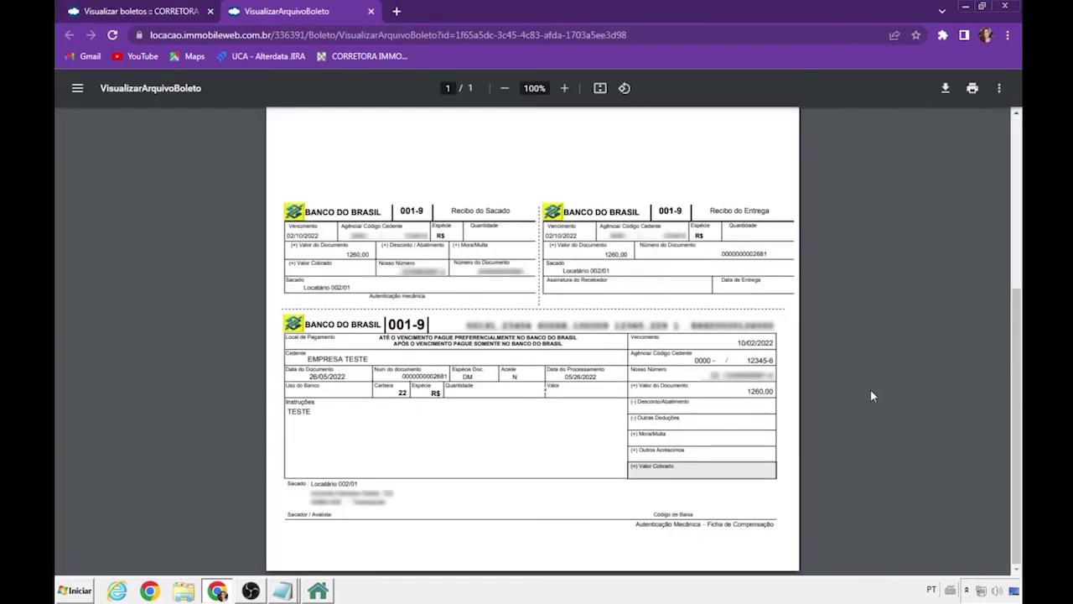
key("ctrl+w")
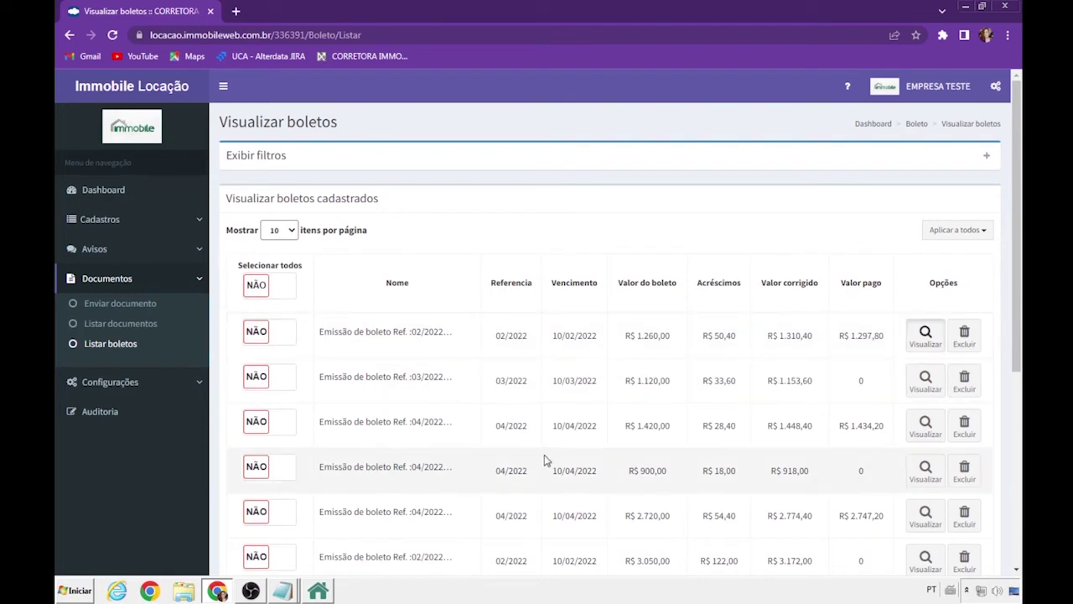
Step: Open the theme settings and check the size limit for the administrator's logo image
left_click(152, 284)
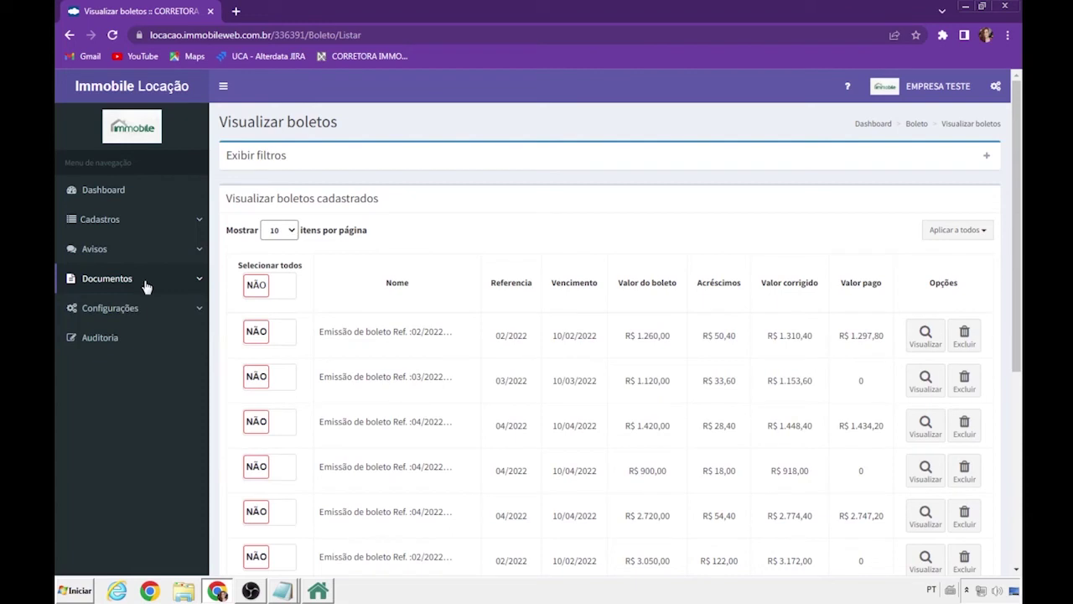
left_click(165, 319)
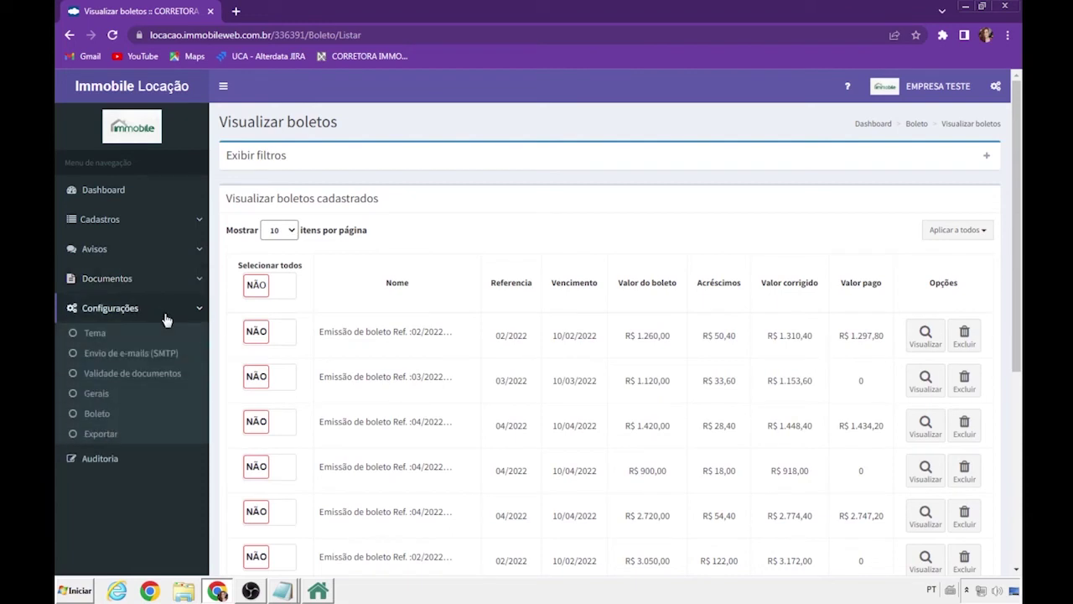
left_click(89, 334)
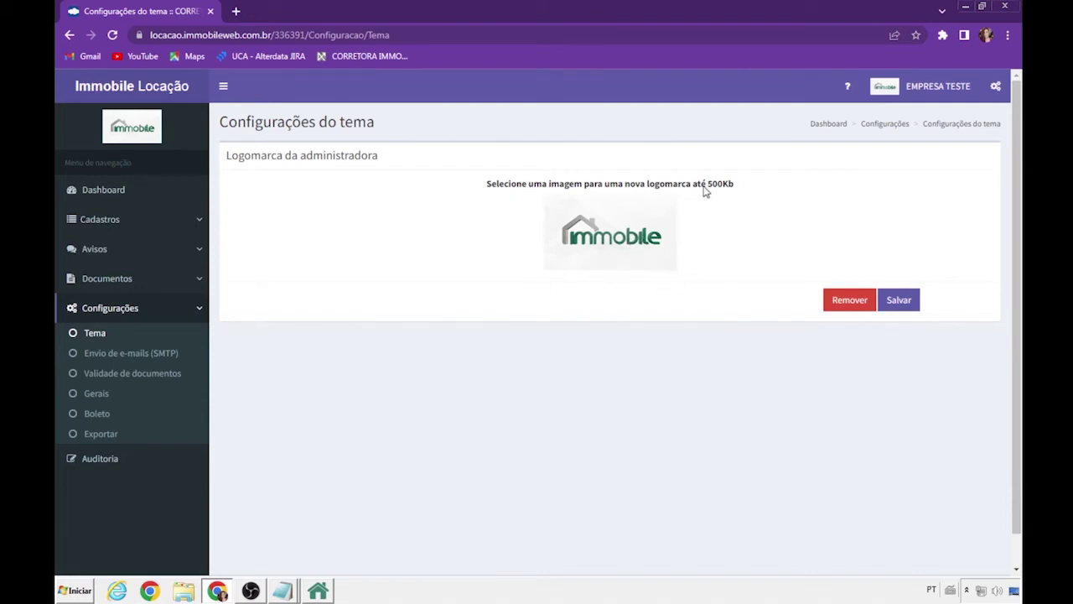
left_click_drag(703, 189, 743, 187)
left_click(749, 204)
Step: Open the SMTP e-mail settings and examine the server fields, briefly disabling and re-enabling the recommended Alterdata sender e-mail
left_click(124, 354)
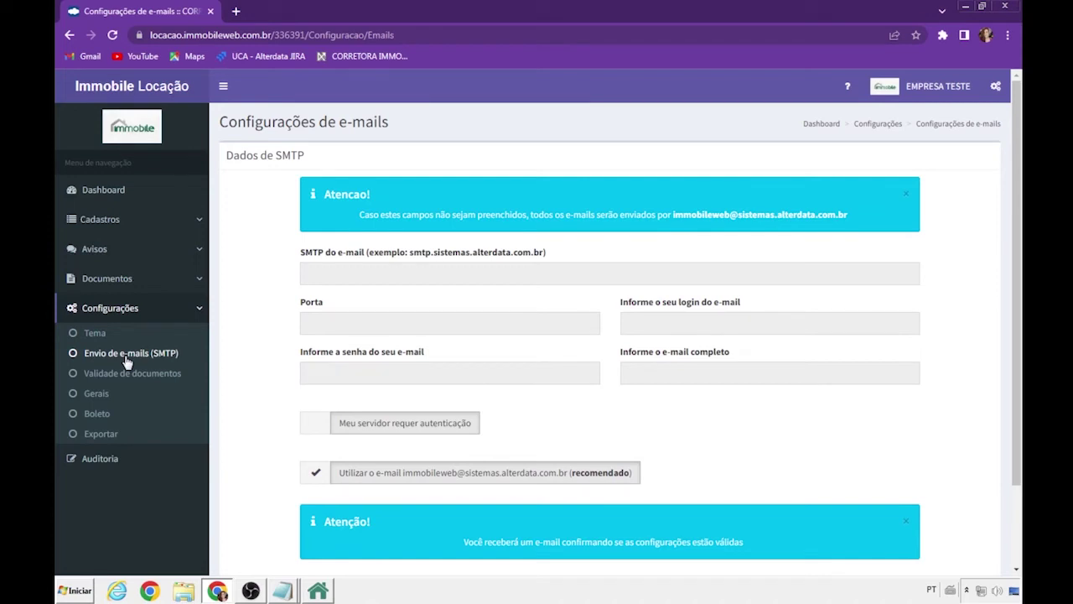
scroll(227, 426, "down", 1)
scroll(227, 426, "up", 1)
left_click(305, 476)
left_click(353, 271)
key("Tab")
key("Tab")
key("Tab")
key("Tab")
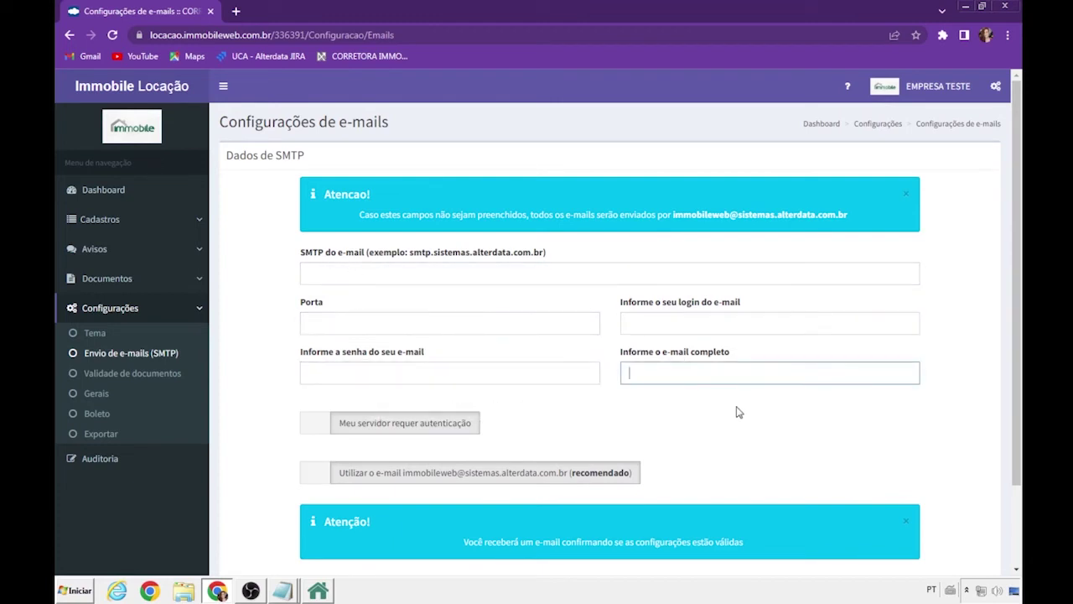
left_click(315, 473)
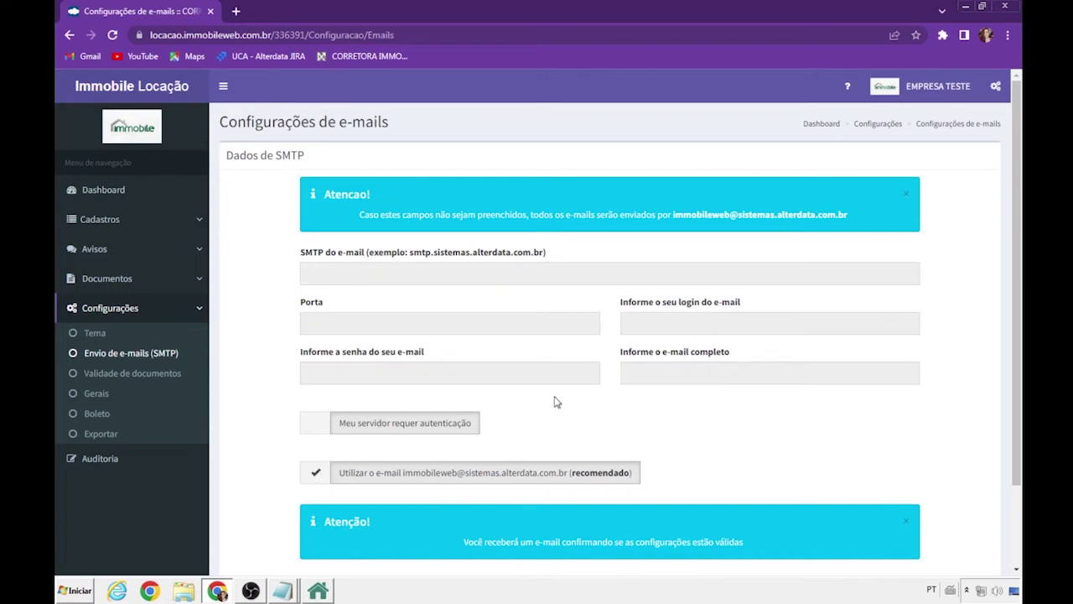
scroll(736, 414, "down", 2)
scroll(746, 412, "up", 2)
Step: Open the document validity settings and review the validity periods for Boletos, Imposto de renda, Notas fiscais, Documentos diversos and Contratos
left_click(130, 376)
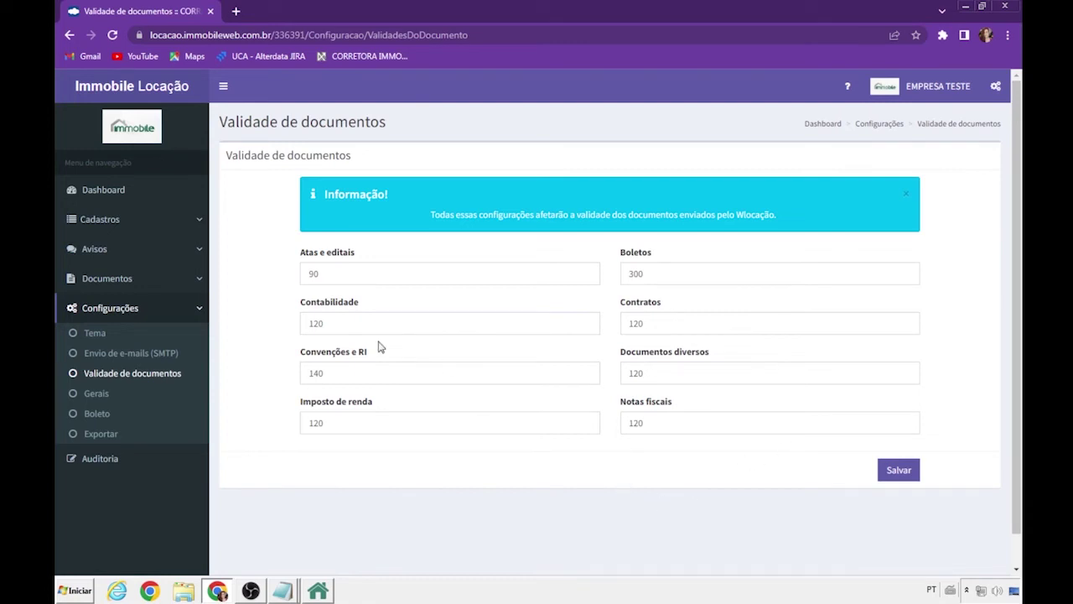
left_click(692, 273)
double_click(680, 269)
left_click(690, 270)
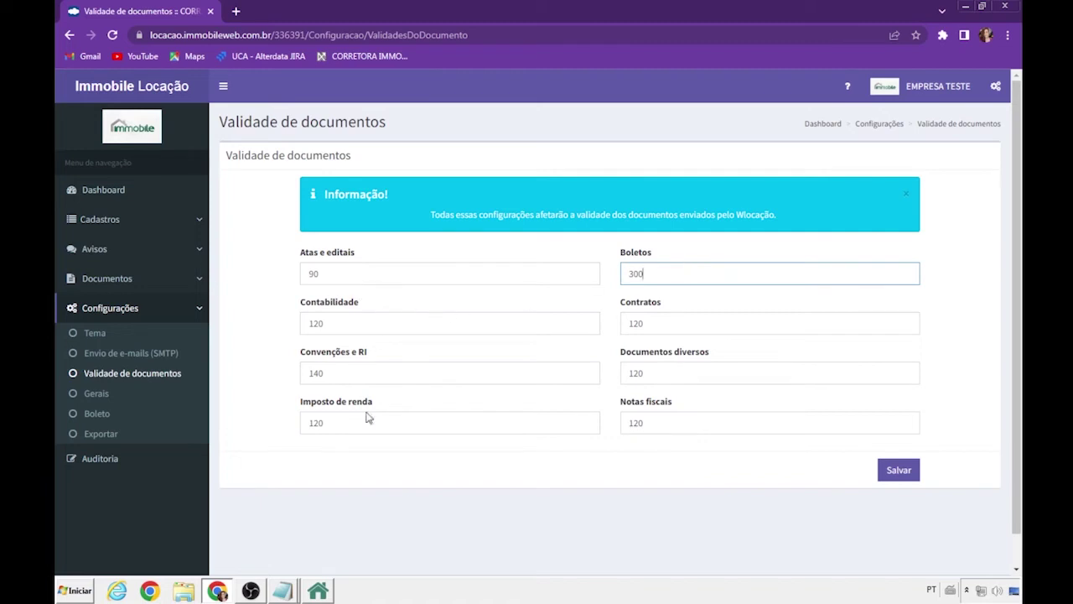
double_click(327, 424)
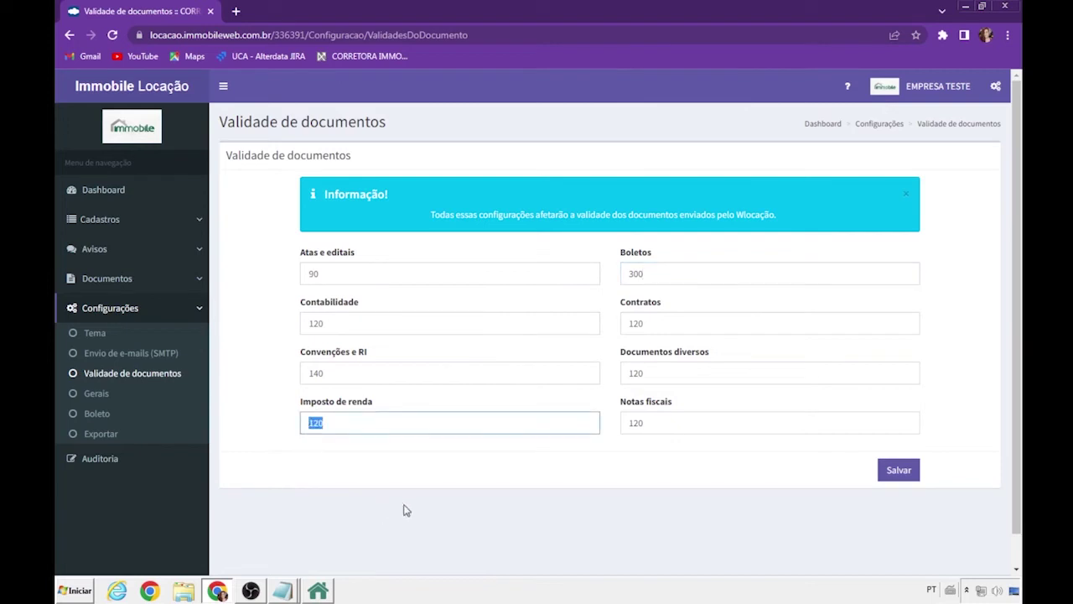
double_click(652, 423)
double_click(682, 371)
double_click(625, 322)
double_click(643, 278)
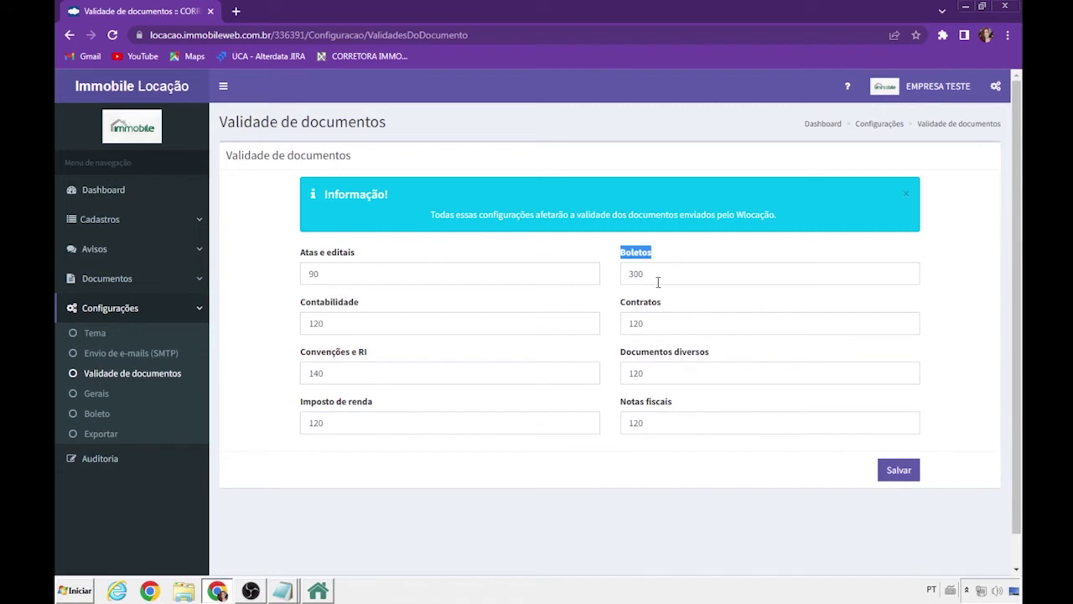
left_click(665, 464)
Step: Review the administrator's short name and the password and login change permissions in the general settings, then open the boleto settings
left_click(98, 394)
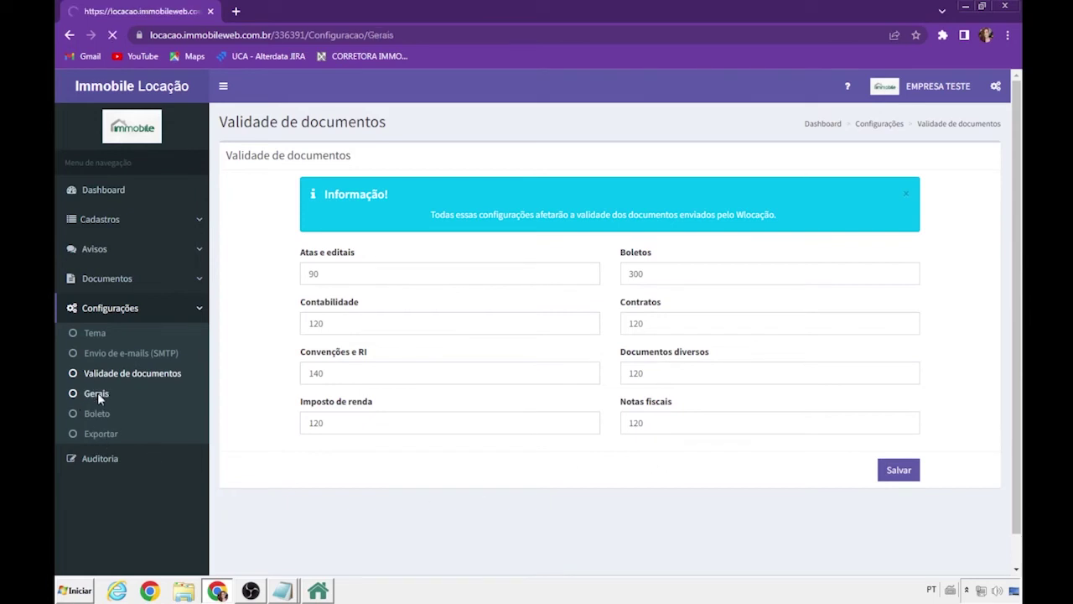
left_click_drag(395, 271, 257, 276)
left_click(442, 272)
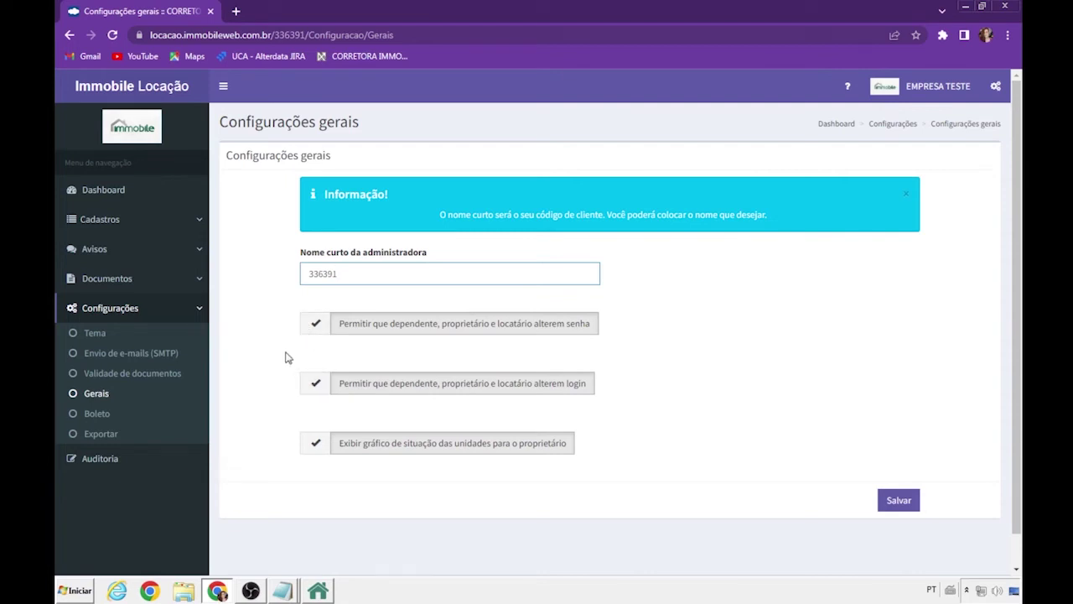
left_click(316, 329)
left_click(322, 388)
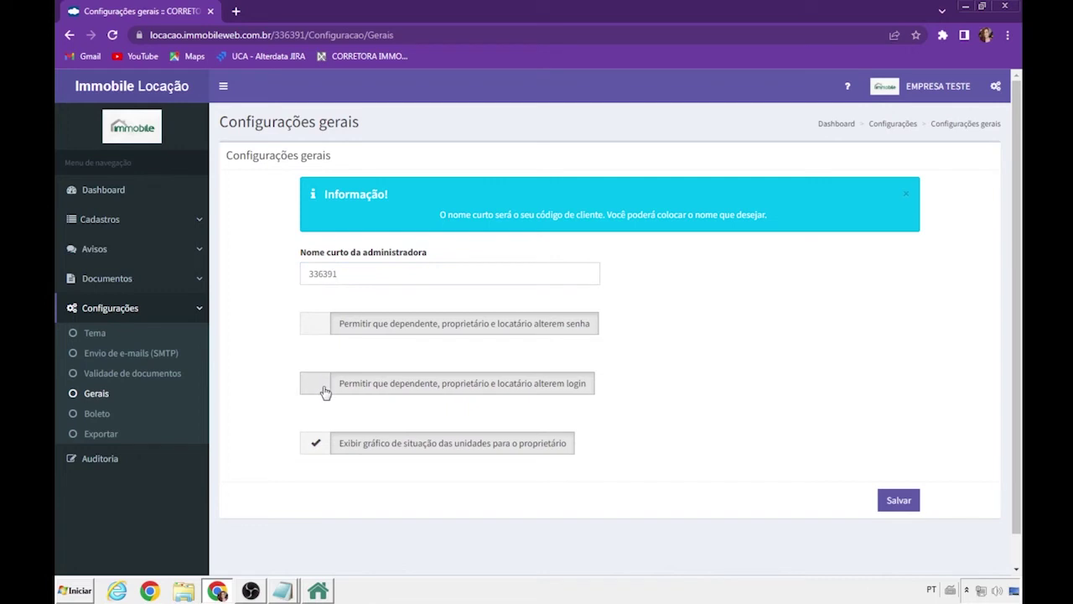
left_click(322, 390)
left_click(319, 325)
left_click(97, 413)
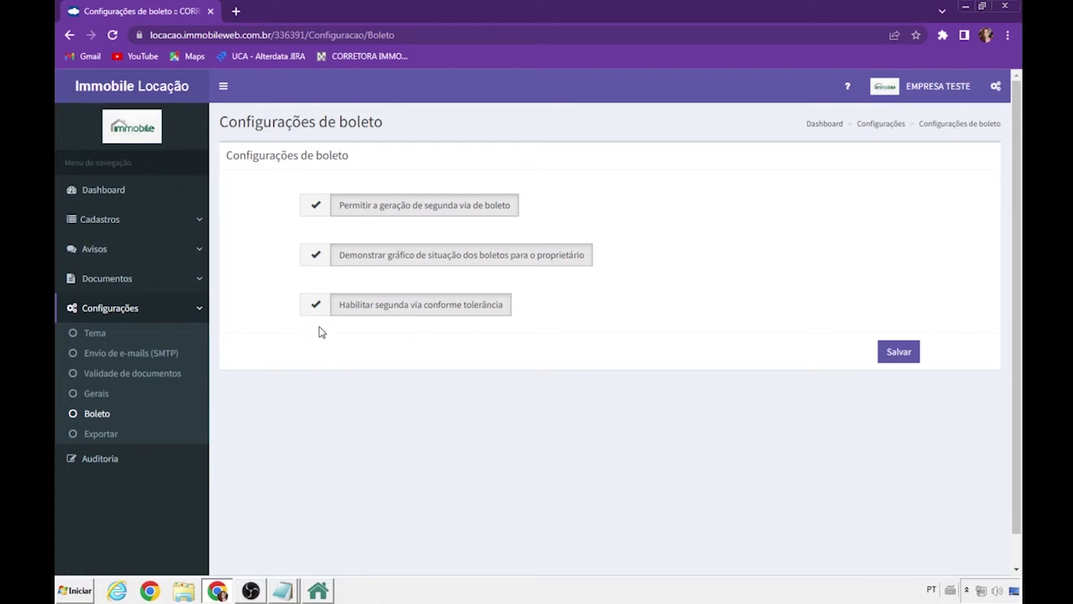
Step: Open the login export settings, check the file type and mark the login data of both proprietários and locatários for export
left_click(99, 435)
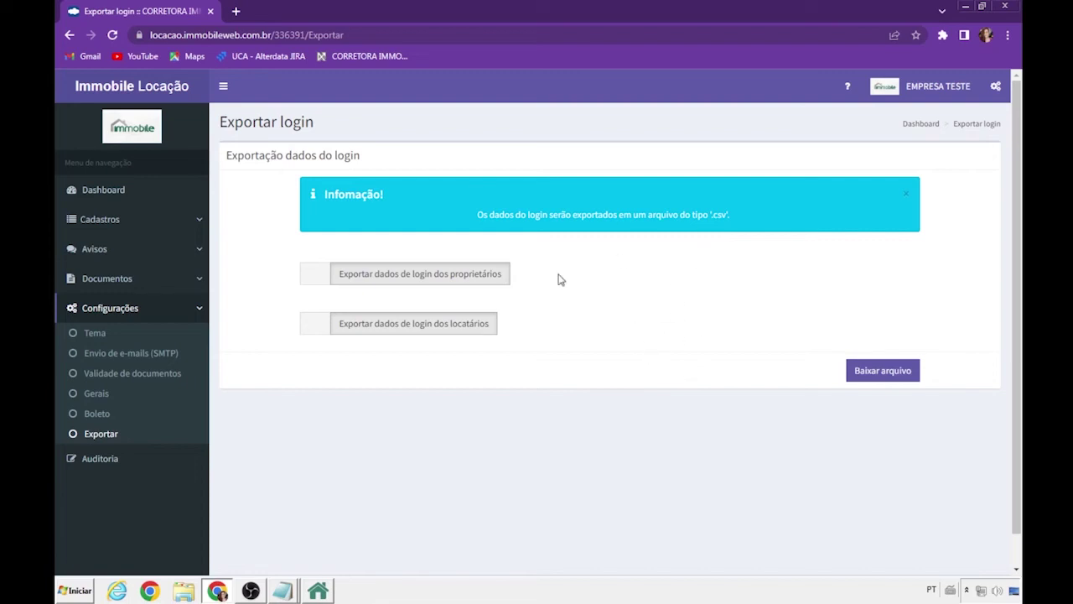
left_click_drag(474, 214, 746, 213)
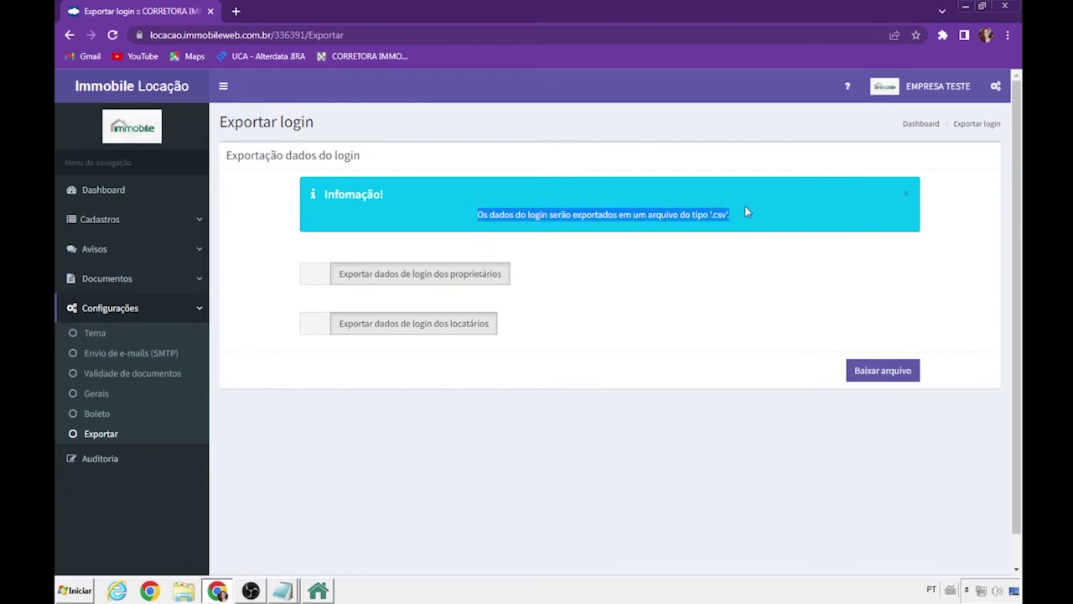
left_click(686, 311)
left_click(317, 278)
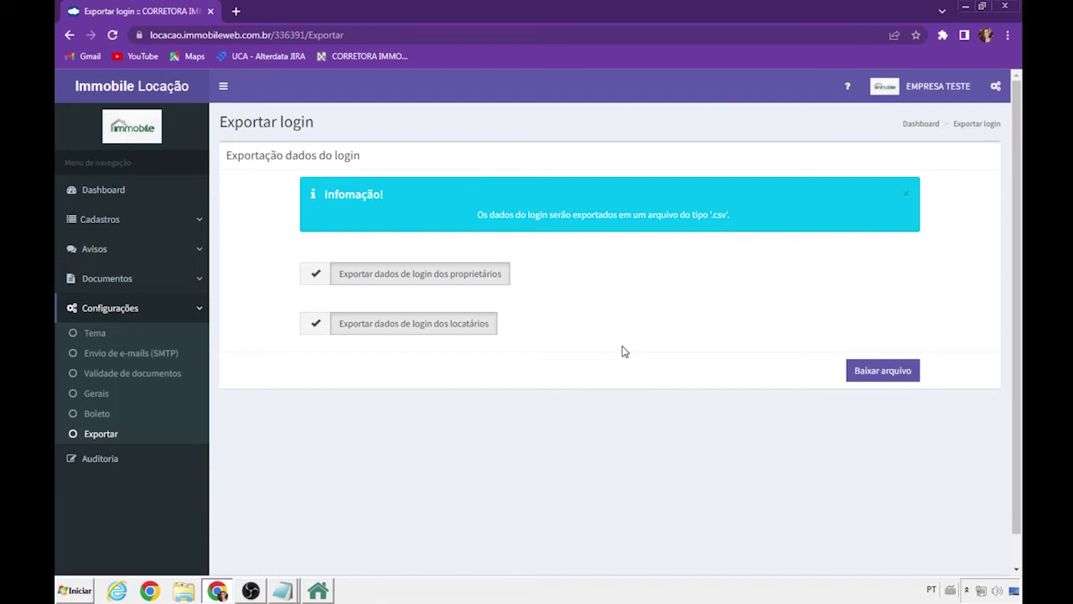
Step: Open the system audit and examine the date, details, user name, operation and origin of the 14/09/2018 - 15:38:24 record
left_click(154, 315)
left_click(100, 342)
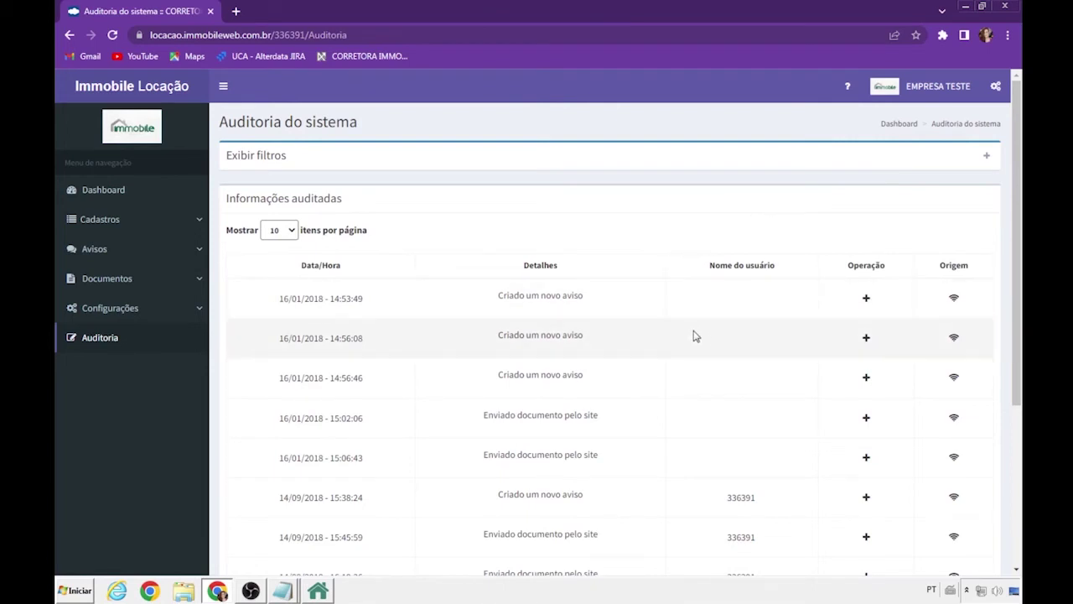
scroll(688, 344, "down", 1)
scroll(681, 348, "down", 2)
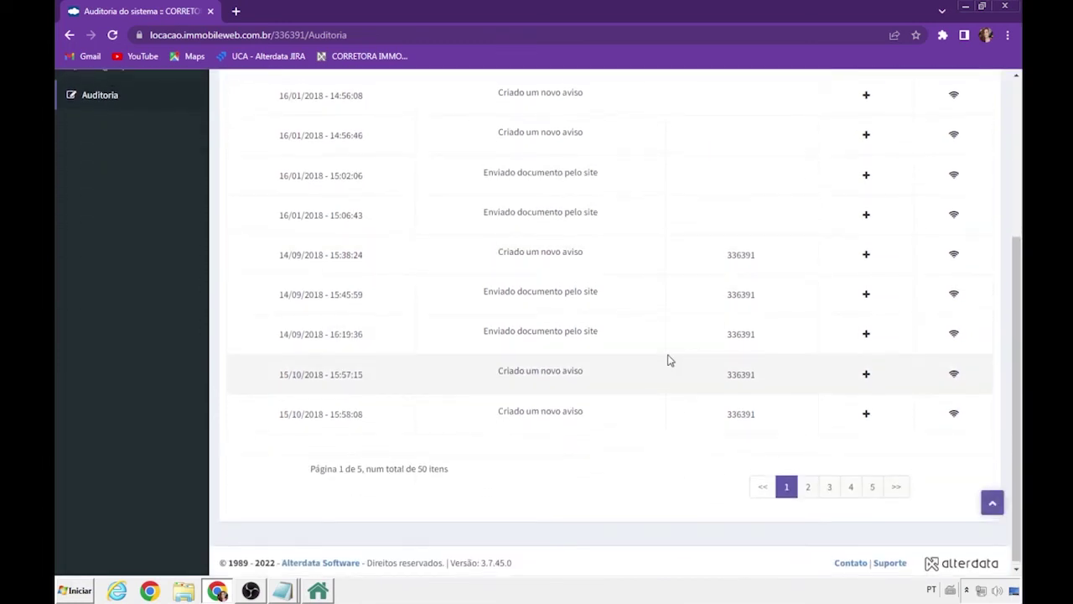
scroll(671, 352, "up", 1)
left_click_drag(495, 383, 588, 386)
left_click_drag(372, 390, 249, 391)
left_click(355, 386)
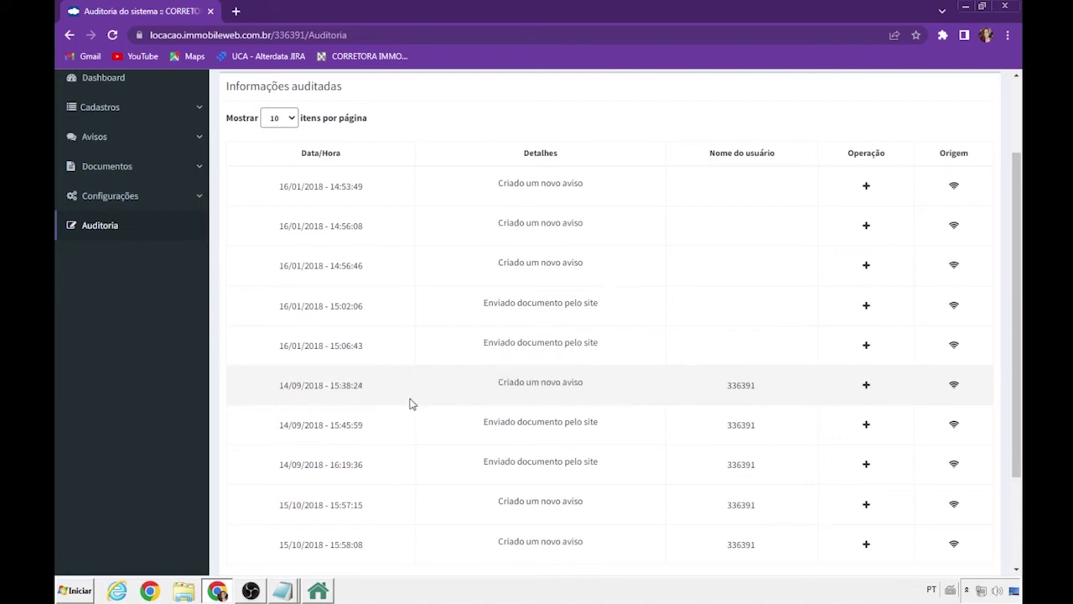
left_click_drag(372, 394, 308, 388)
left_click(547, 384)
left_click_drag(775, 396, 724, 388)
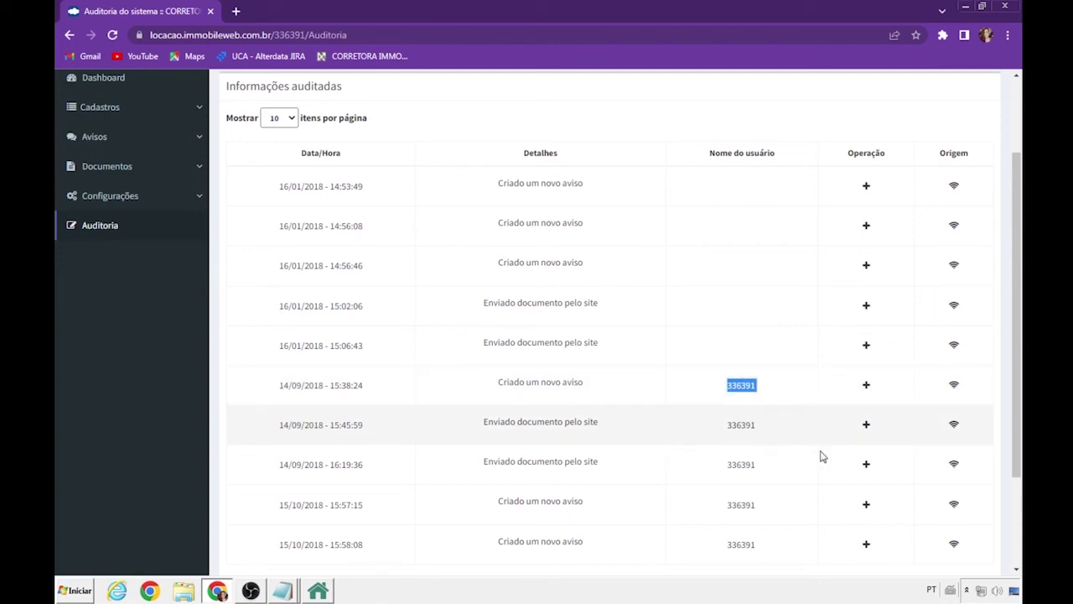
left_click(781, 448)
mouse_move(867, 392)
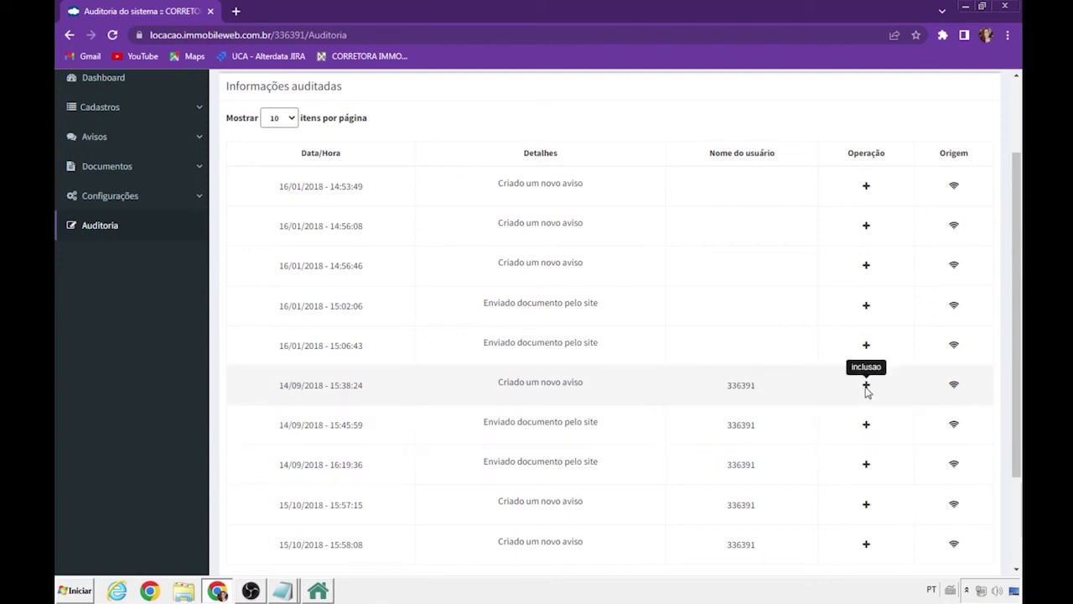
mouse_move(956, 387)
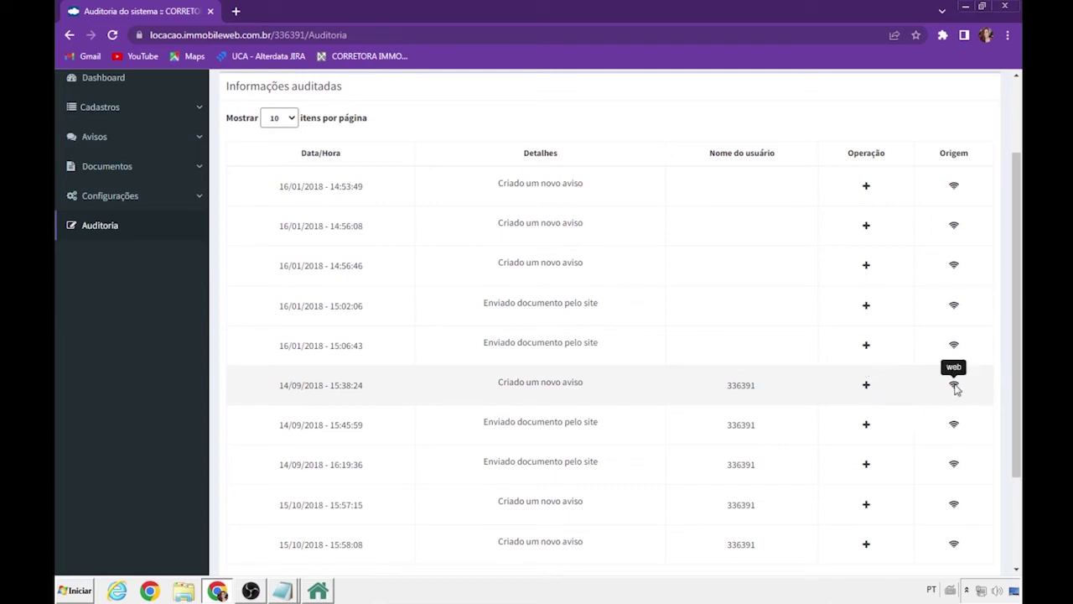
scroll(630, 397, "up", 2)
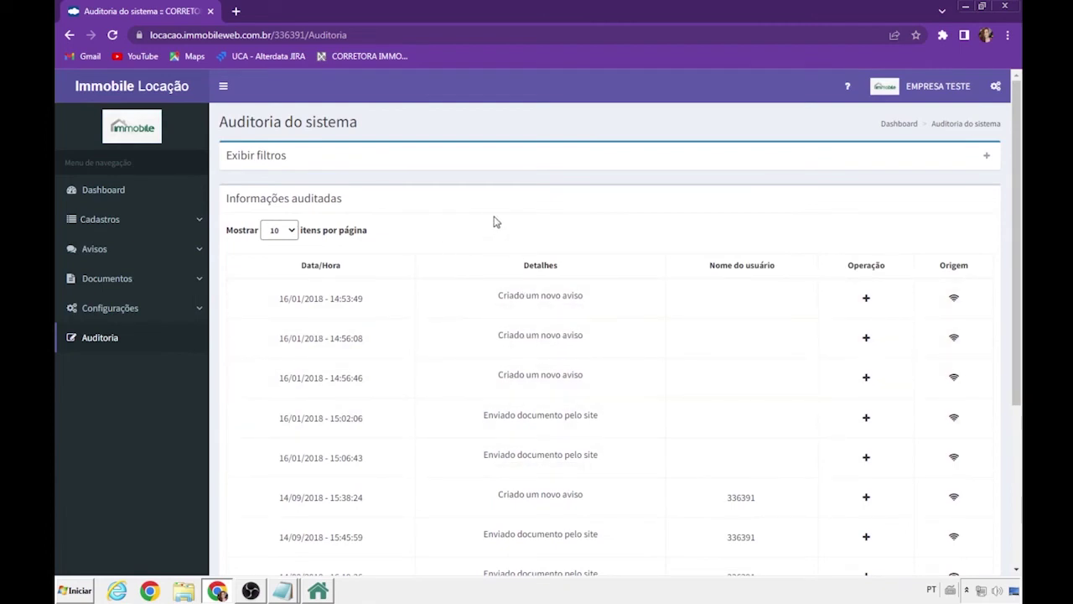
Step: Expand the audit filters to review the available search criteria, hide them again and return to the Dashboard
left_click(986, 156)
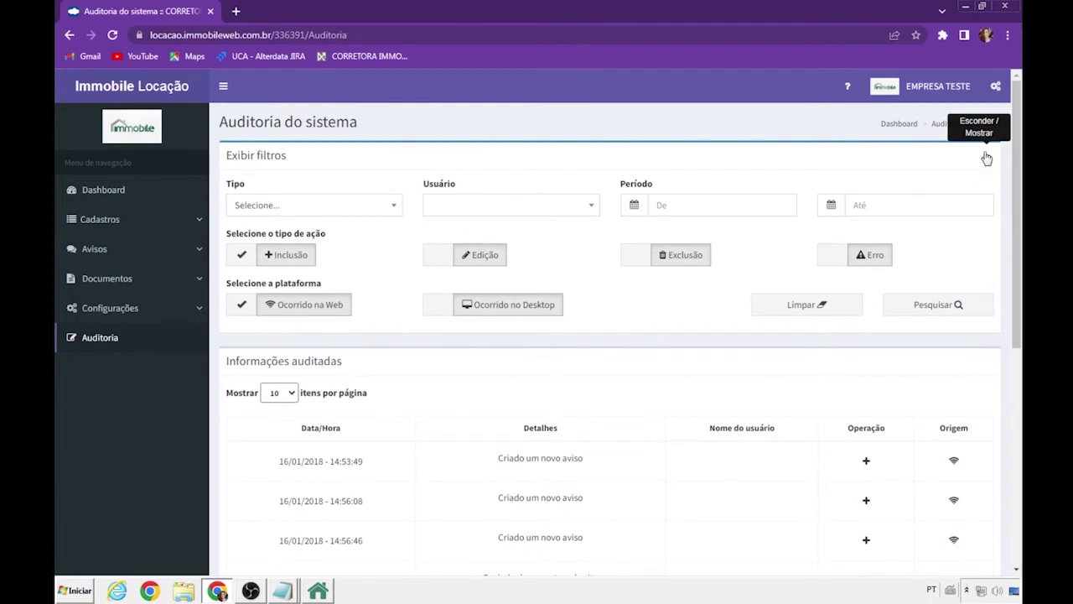
left_click(986, 158)
left_click(986, 155)
left_click(986, 158)
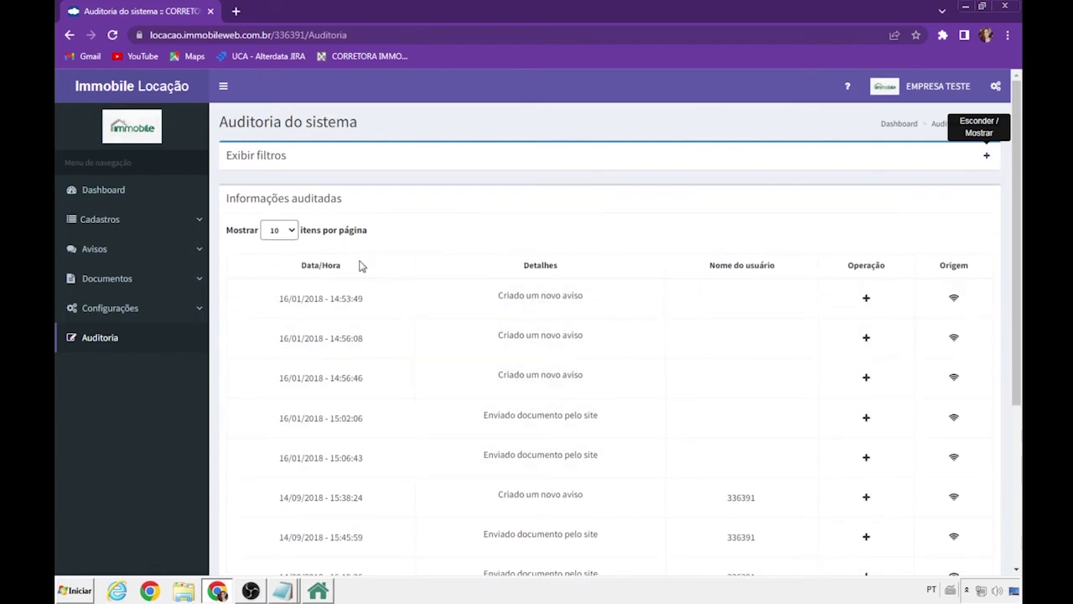
left_click(135, 89)
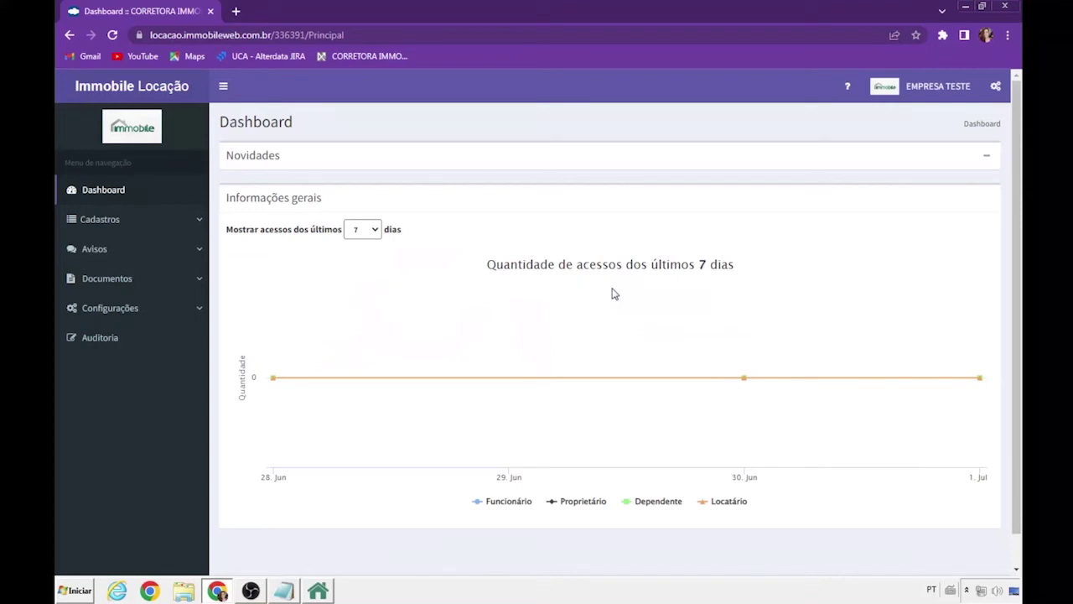
Step: Copy the owner's login e-mail from the Notepad notes and enter it as Usuário on the portal login page in a new browser tab
left_click(283, 590)
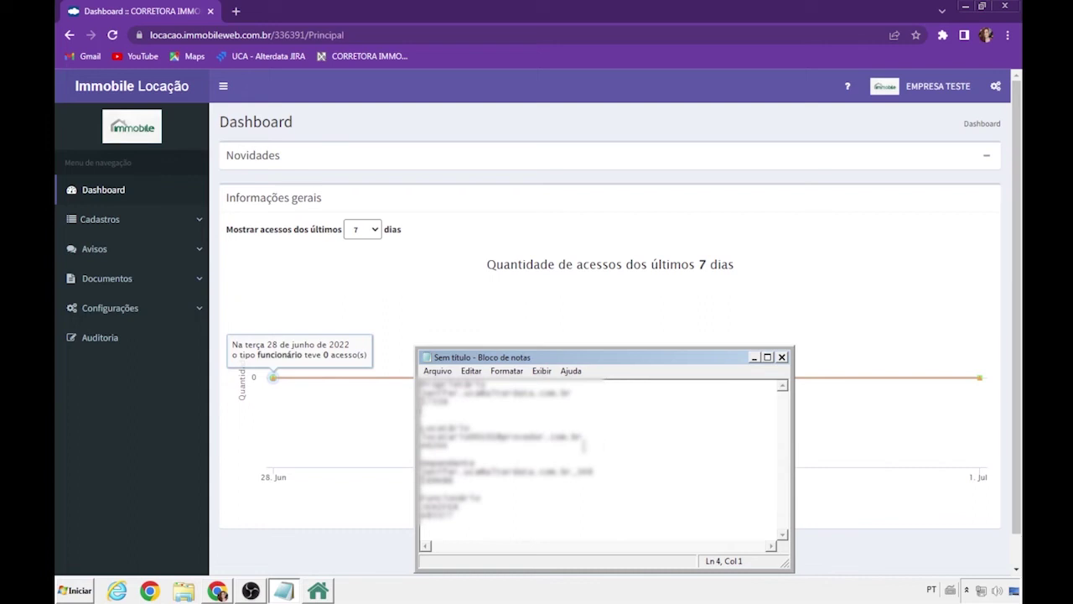
left_click_drag(579, 393, 420, 392)
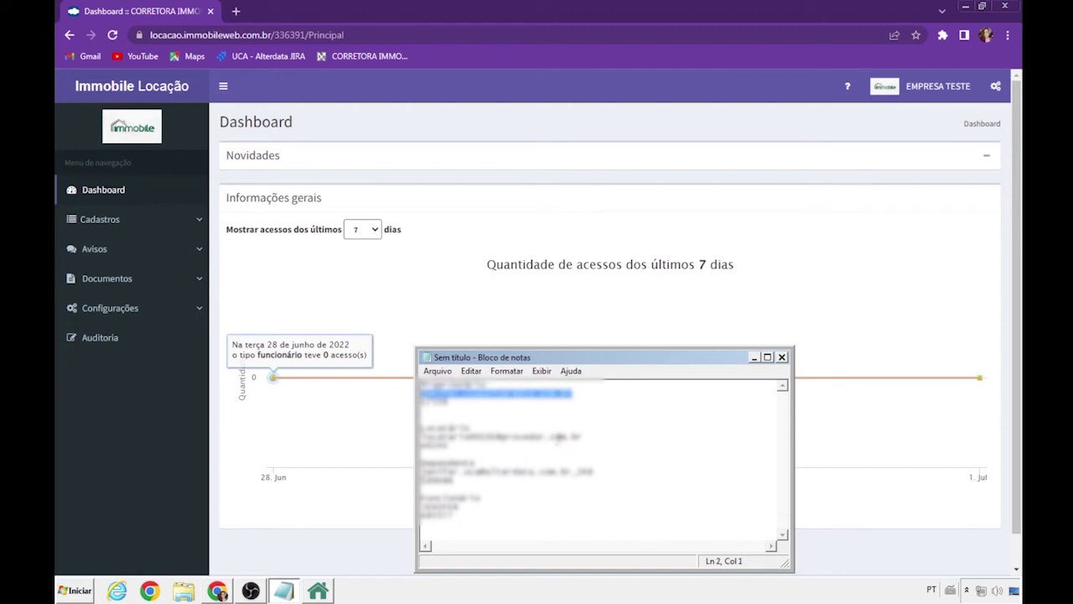
left_click(117, 225)
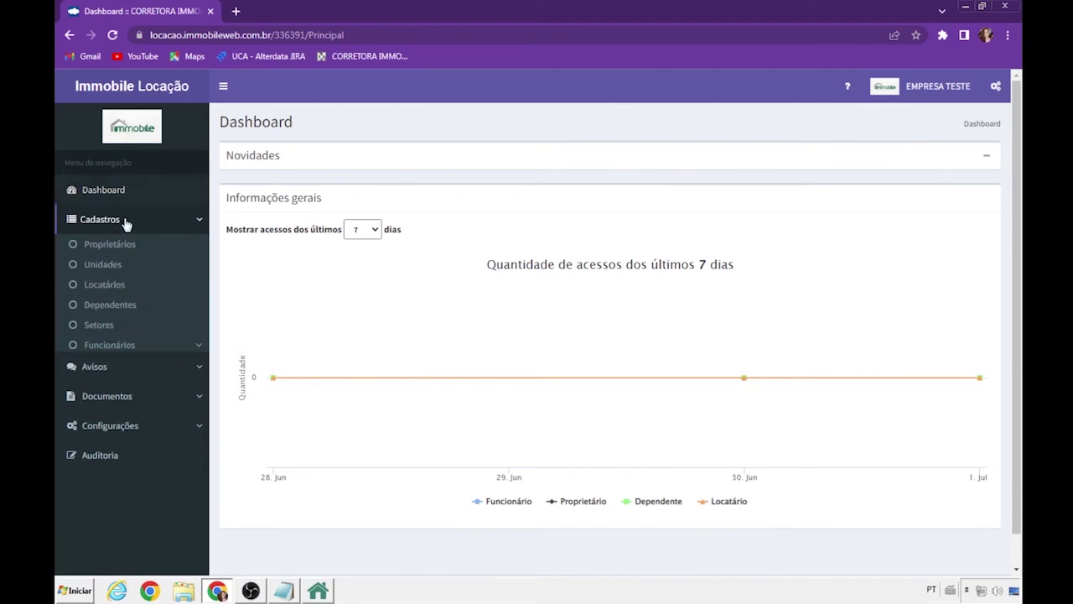
left_click(124, 222)
left_click(235, 11)
left_click(352, 56)
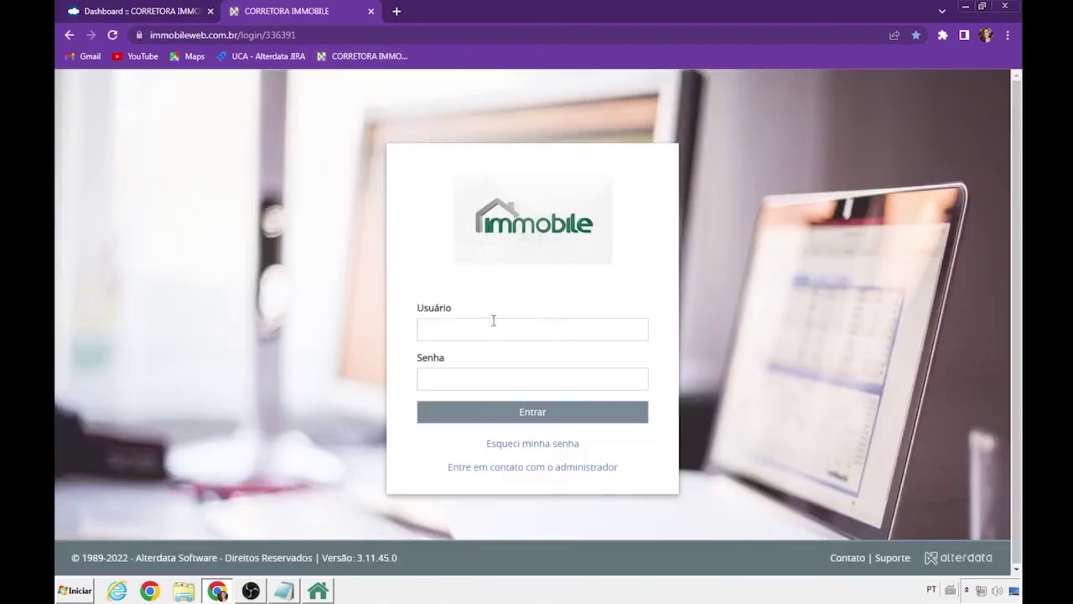
left_click(494, 328)
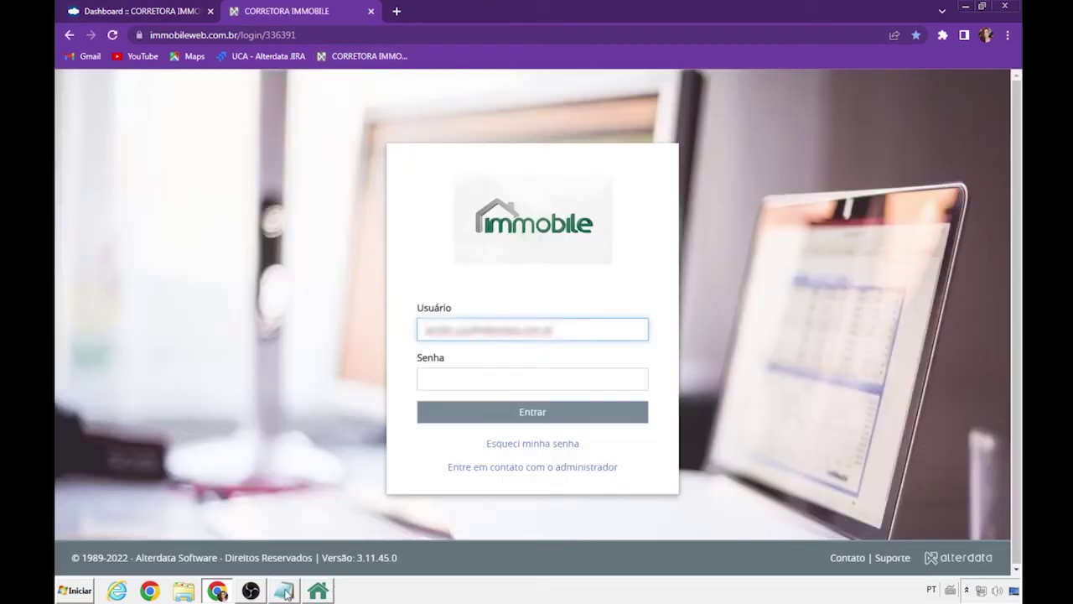
Step: Copy the owner's password from the Notepad notes into the Senha field and log in to the portal
left_click(284, 590)
left_click_drag(451, 403, 405, 409)
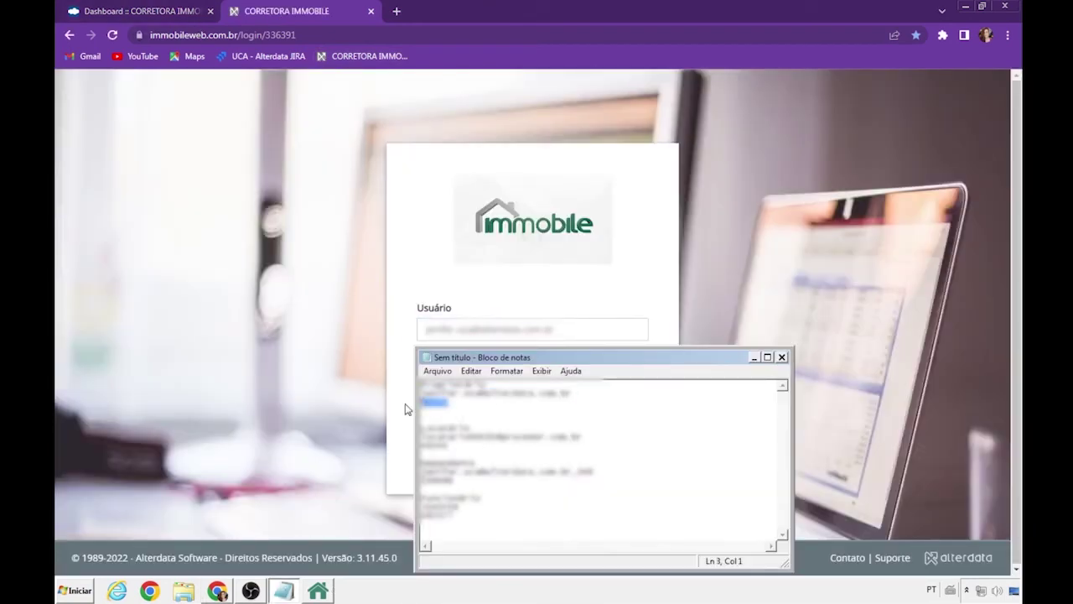
left_click(365, 354)
left_click(479, 377)
key("ctrl+v")
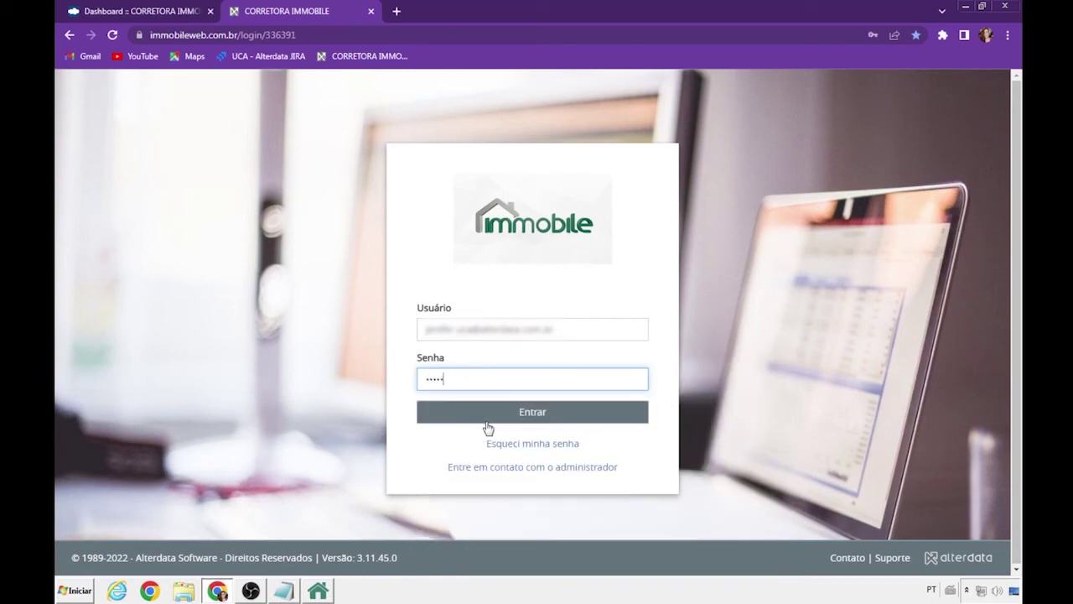
left_click(483, 419)
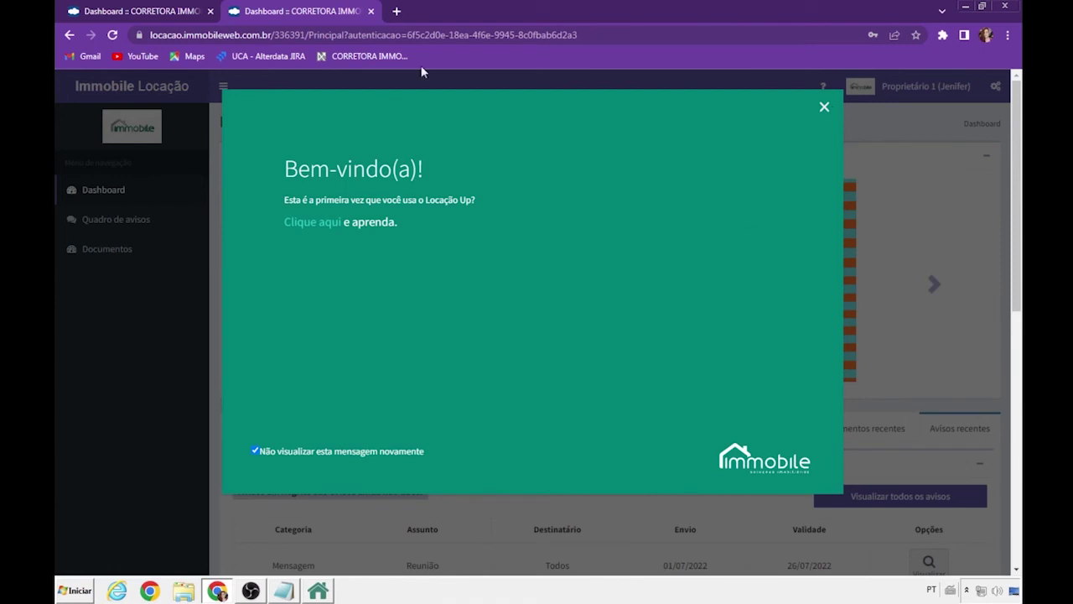
Step: Dismiss the welcome message and collapse the Novidades section to examine the recent notices on the owner's Dashboard
key("Escape")
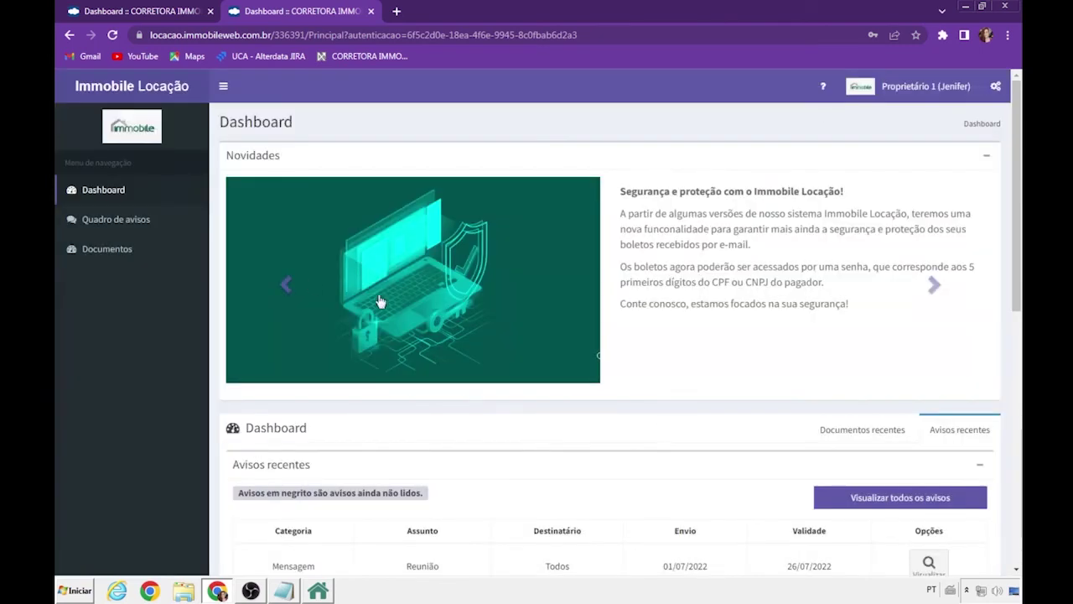
left_click(987, 158)
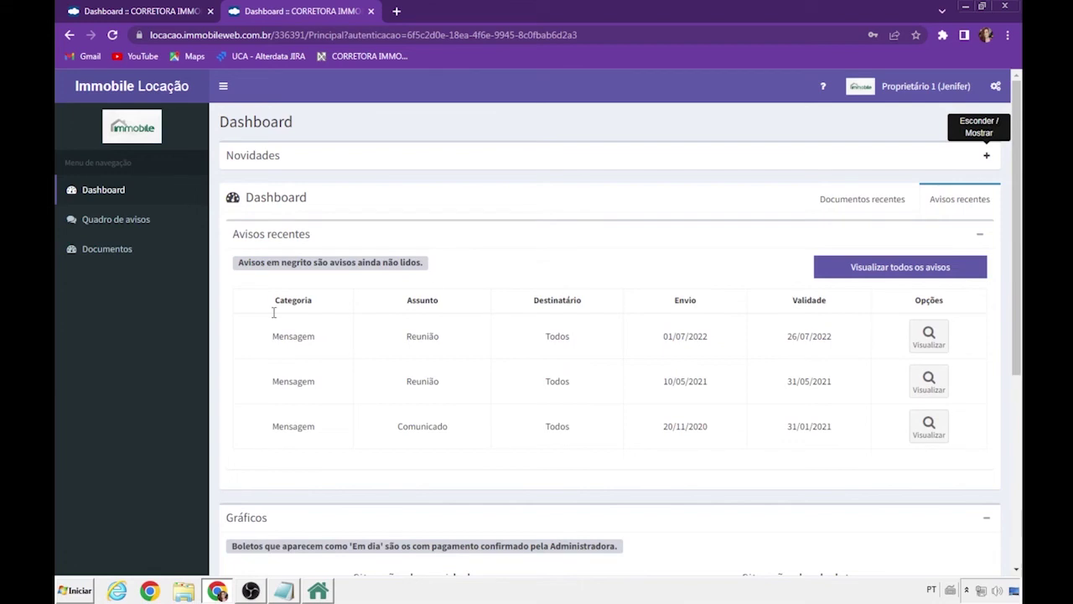
left_click_drag(269, 336, 714, 395)
left_click(717, 396)
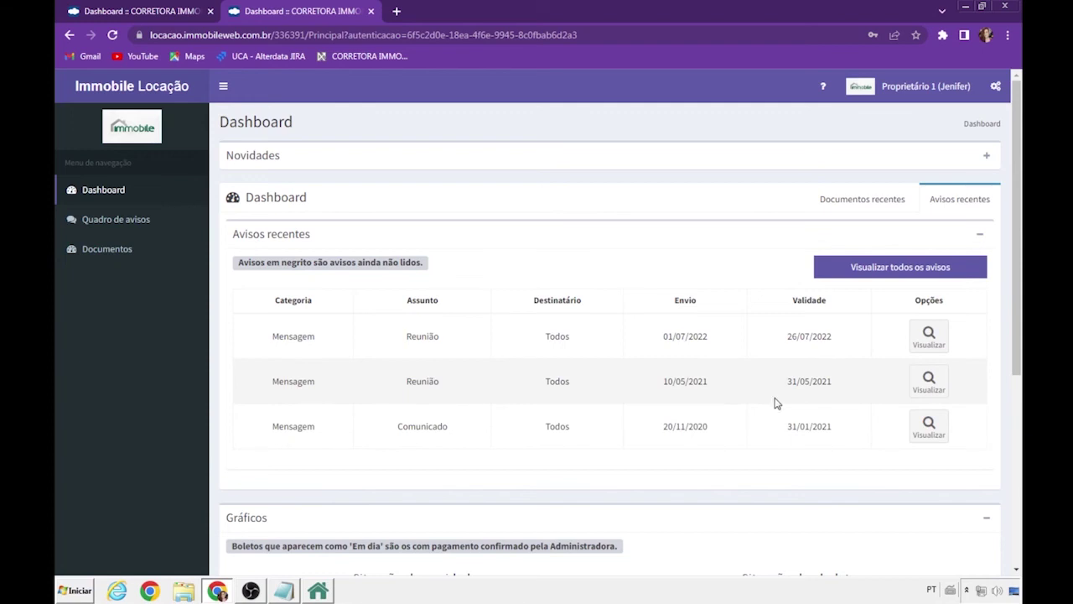
Step: View the Reunião notice sent on 01/07/2022, go back and open the owner's full notice list in Quadro de avisos
left_click(929, 336)
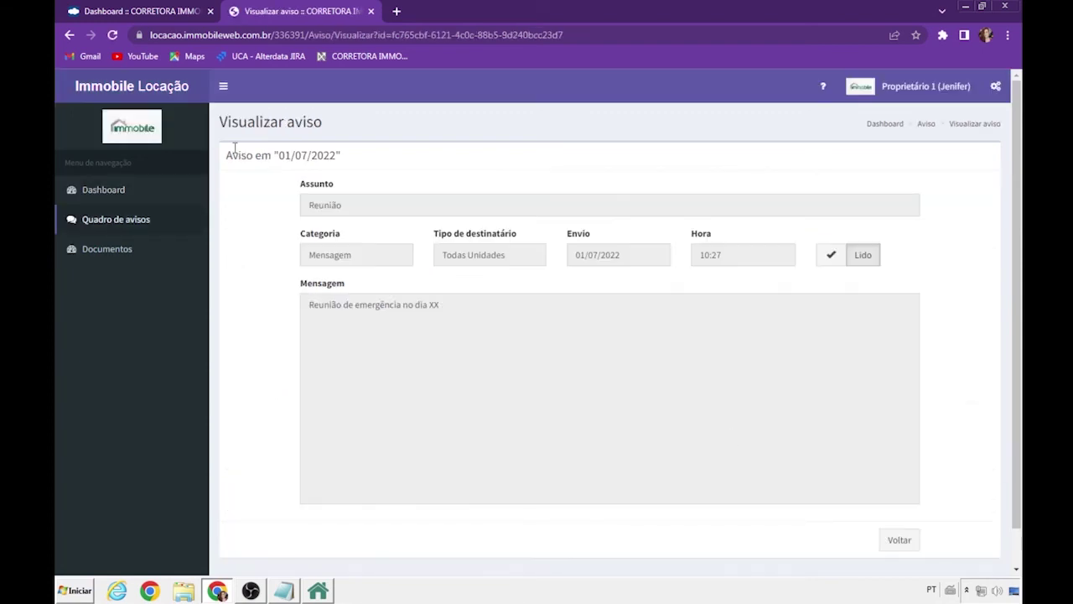
left_click(70, 35)
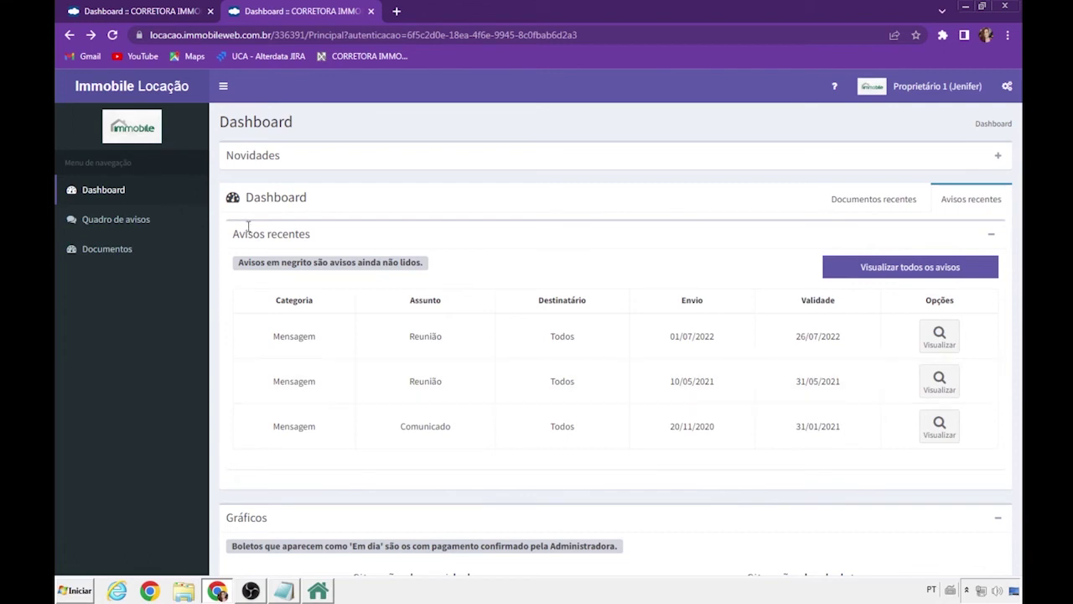
left_click(106, 227)
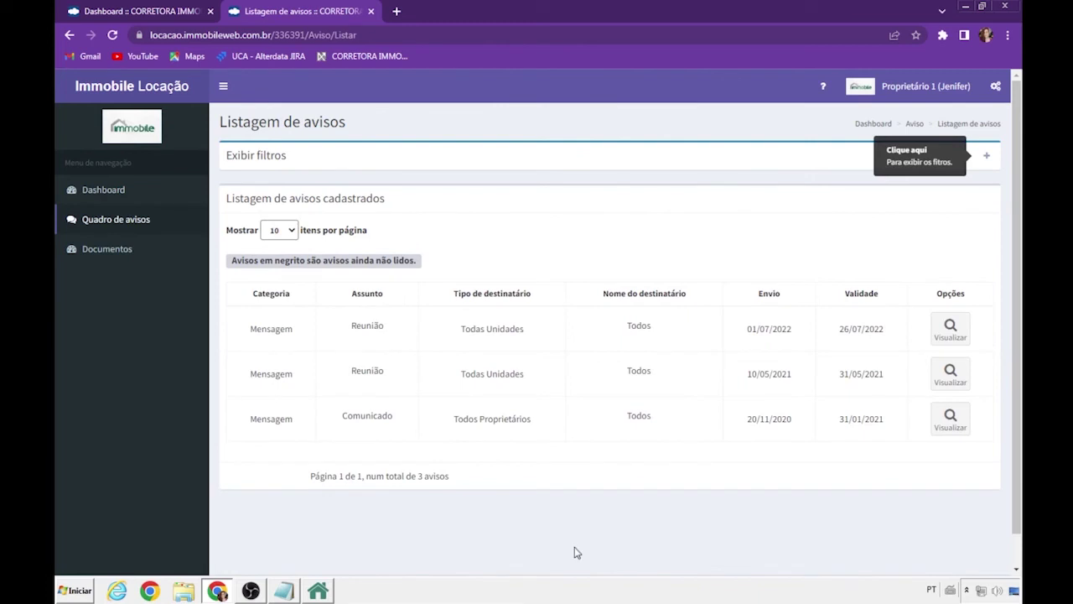
Step: Return to the owner's Dashboard and examine the Situação das unidades and Situação dos boletos charts
left_click(129, 199)
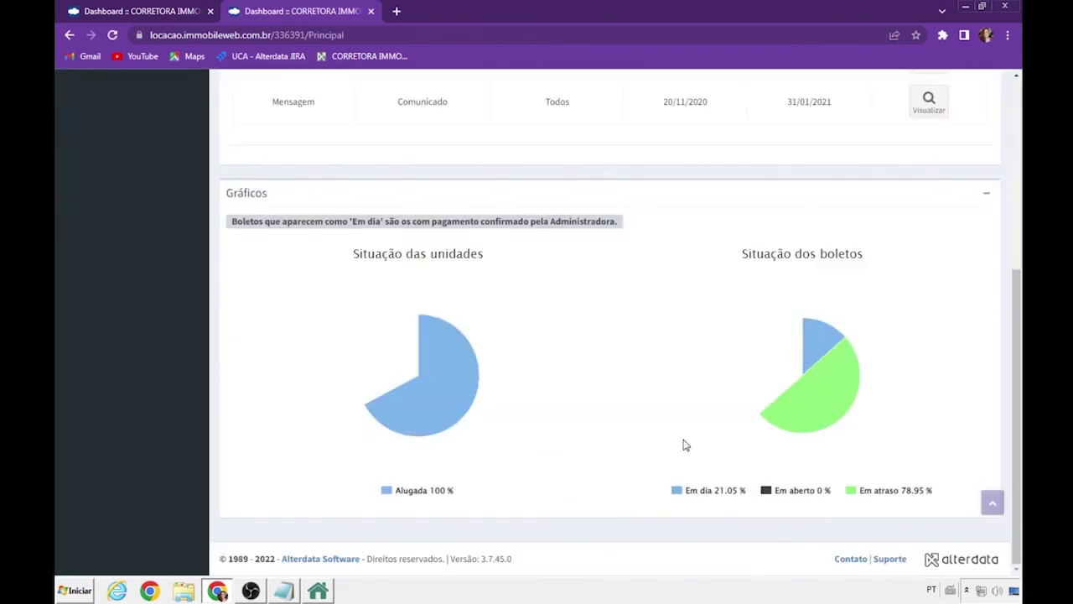
left_click_drag(268, 193, 250, 193)
left_click(271, 199)
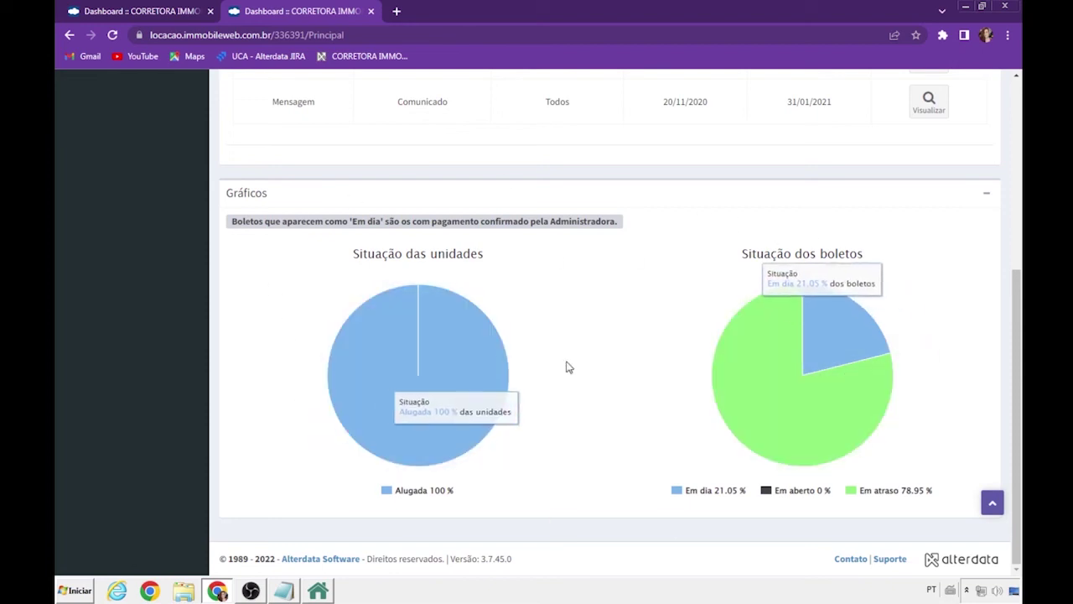
mouse_move(510, 347)
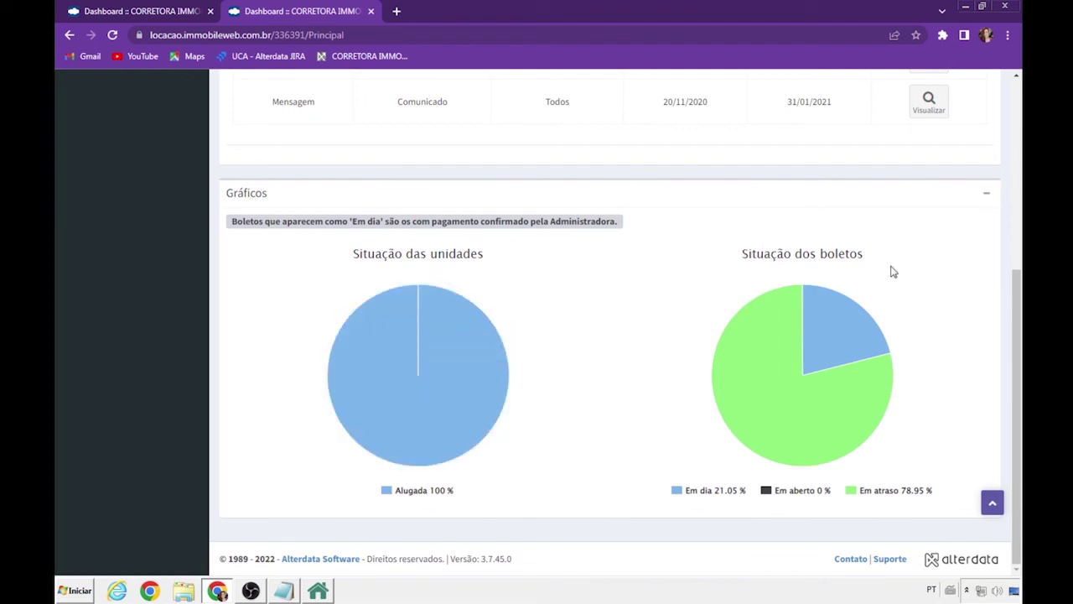
mouse_move(874, 352)
scroll(622, 416, "up", 4)
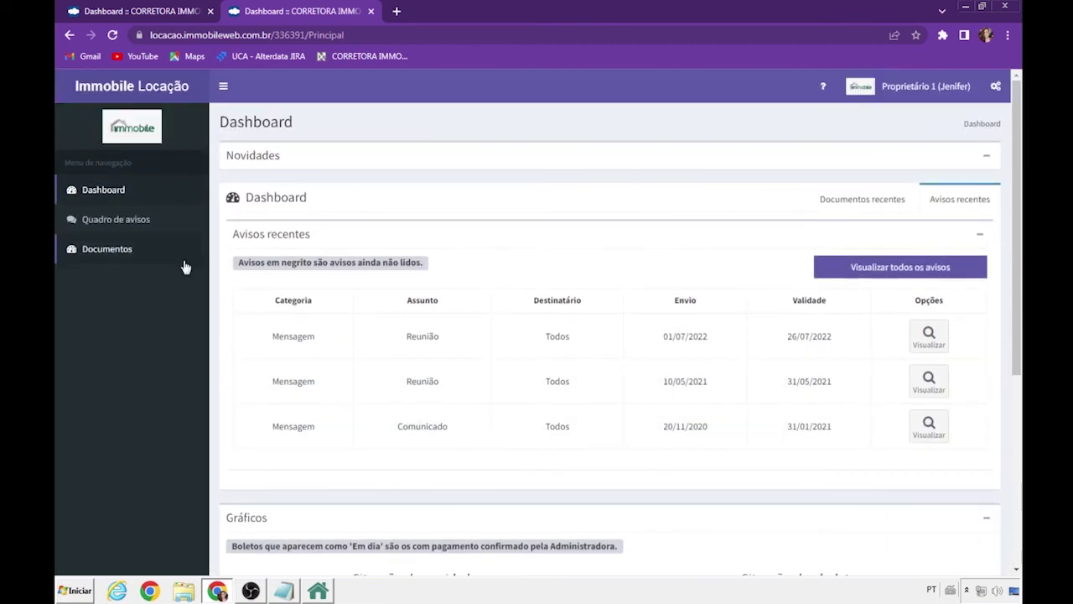
Step: Review the owner's Documentos list and the options available for the Prestação de Contas document, and return to the Dashboard
left_click(120, 249)
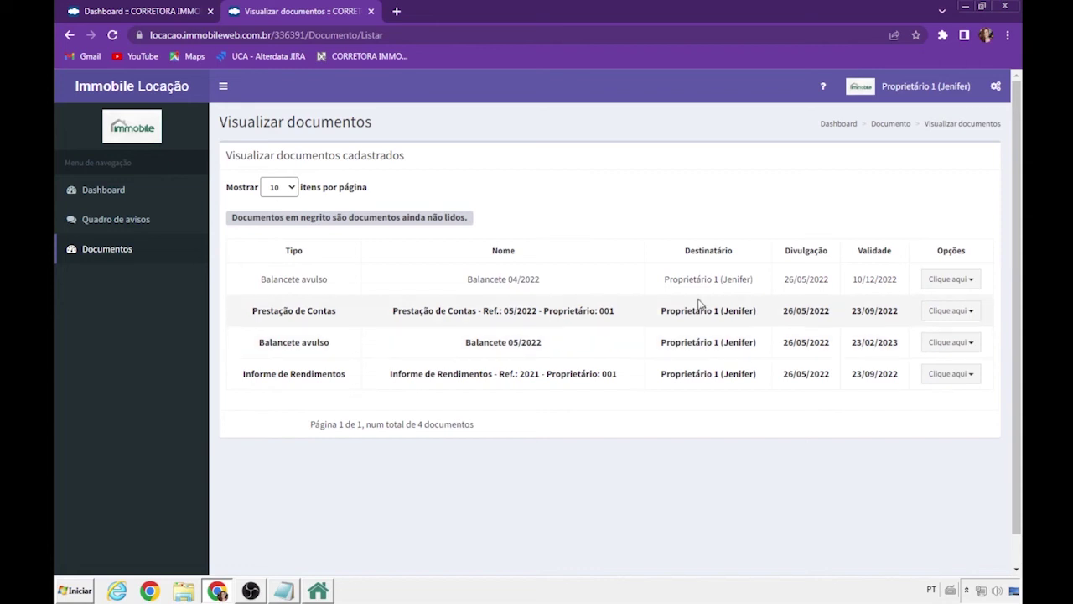
left_click_drag(542, 280, 480, 282)
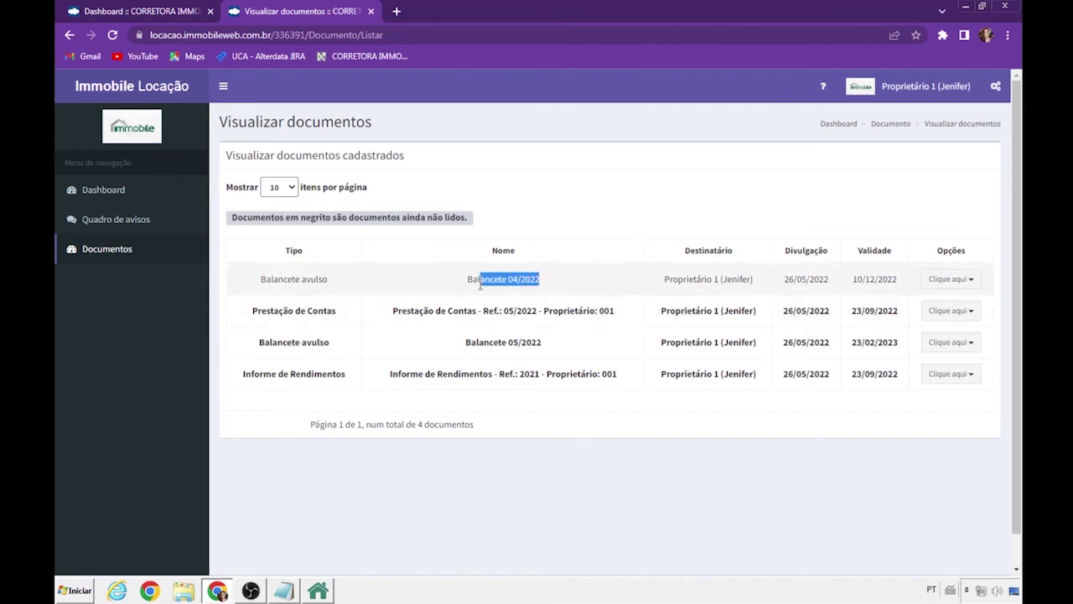
left_click(619, 285)
left_click(950, 312)
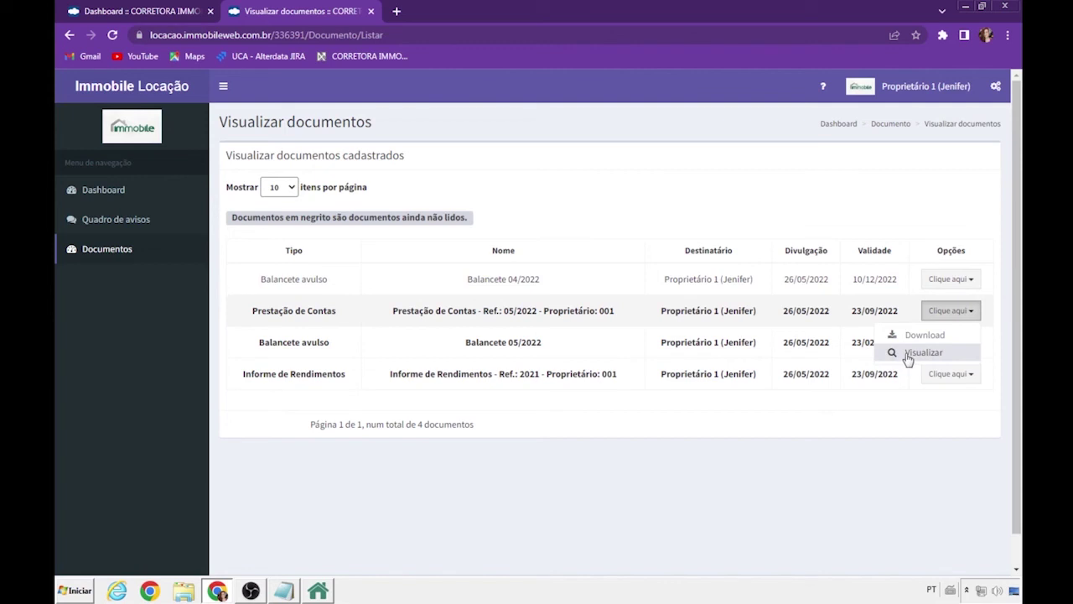
left_click(619, 461)
left_click(144, 92)
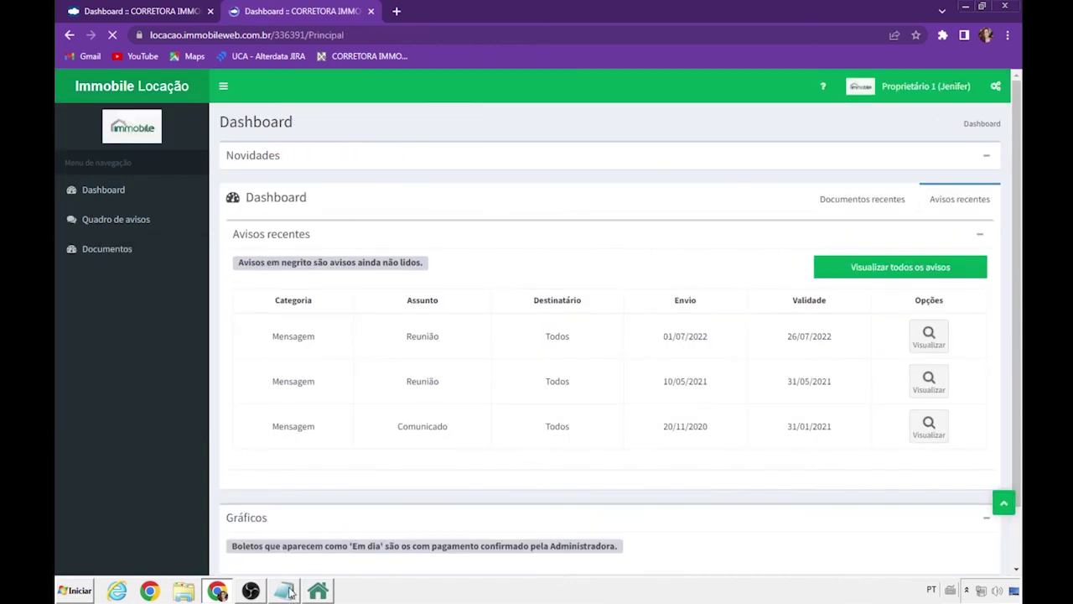
Step: Copy the tenant's login e-mail from the Notepad notes and enter it as Usuário on the portal login page, replacing the owner's tab
left_click(283, 591)
left_click_drag(422, 435, 422, 447)
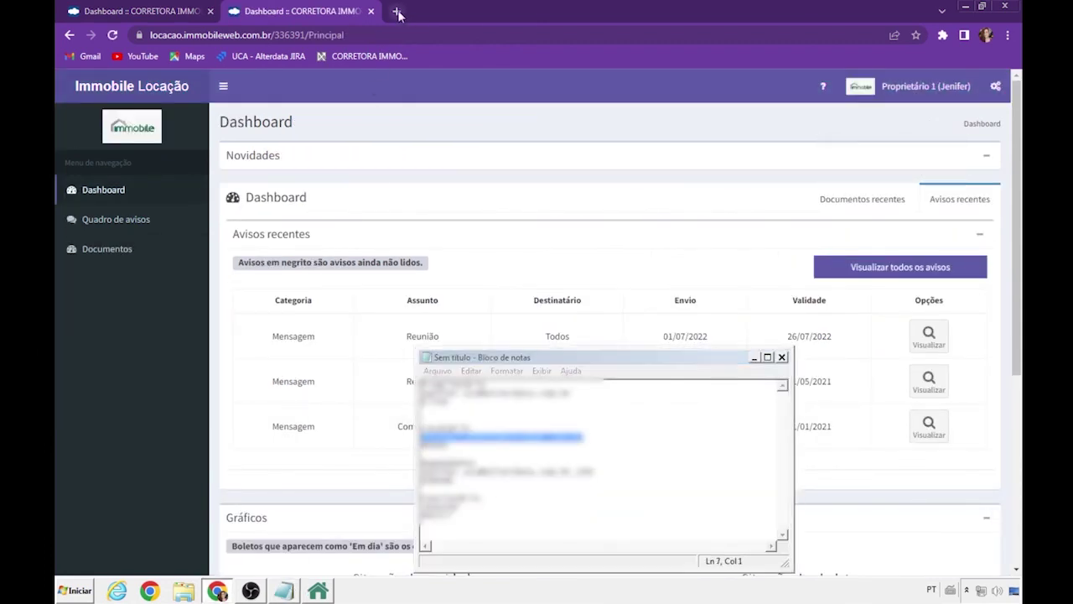
left_click(396, 11)
left_click(361, 12)
left_click(378, 59)
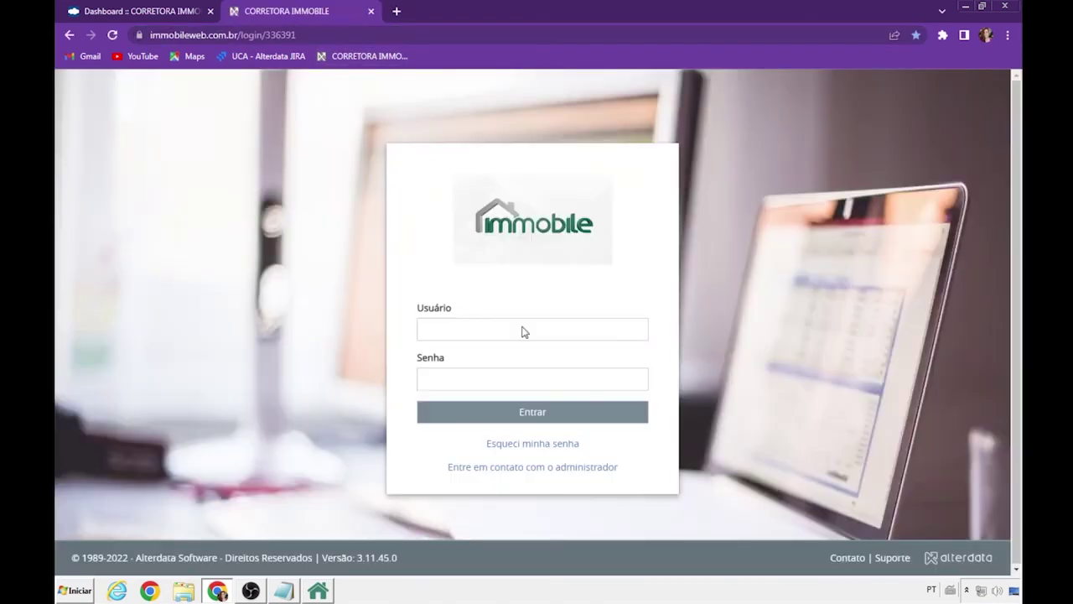
left_click(523, 331)
key("ctrl+v")
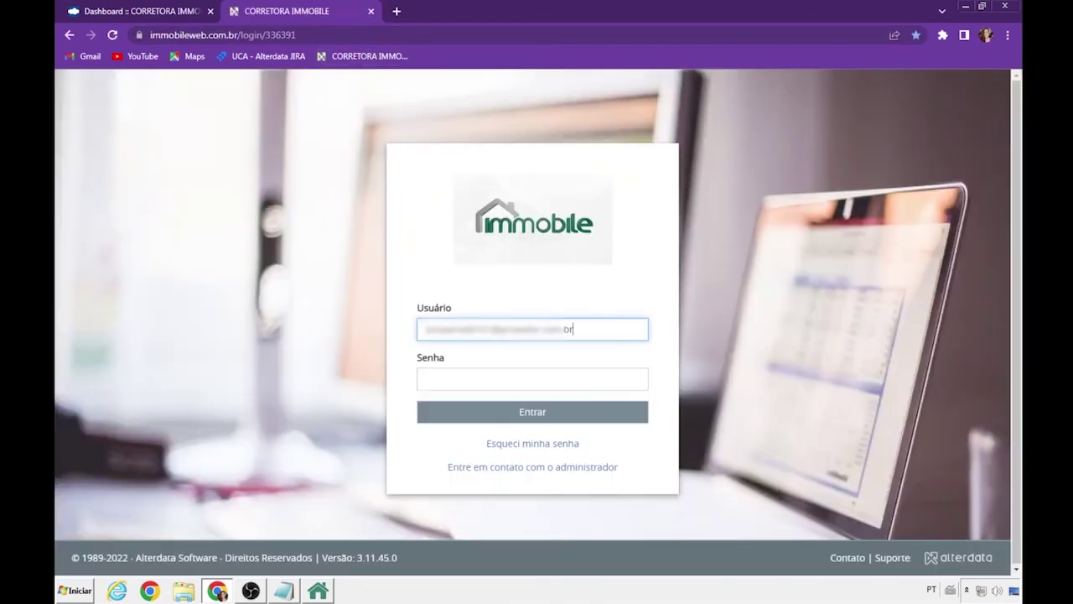
Step: Copy the tenant's password from the Notepad notes into the Senha field and log in to the portal
key("alt+Tab")
left_click_drag(420, 445, 408, 453)
key("ctrl+c")
key("alt+Tab")
left_click(462, 377)
key("ctrl+v")
left_click(468, 414)
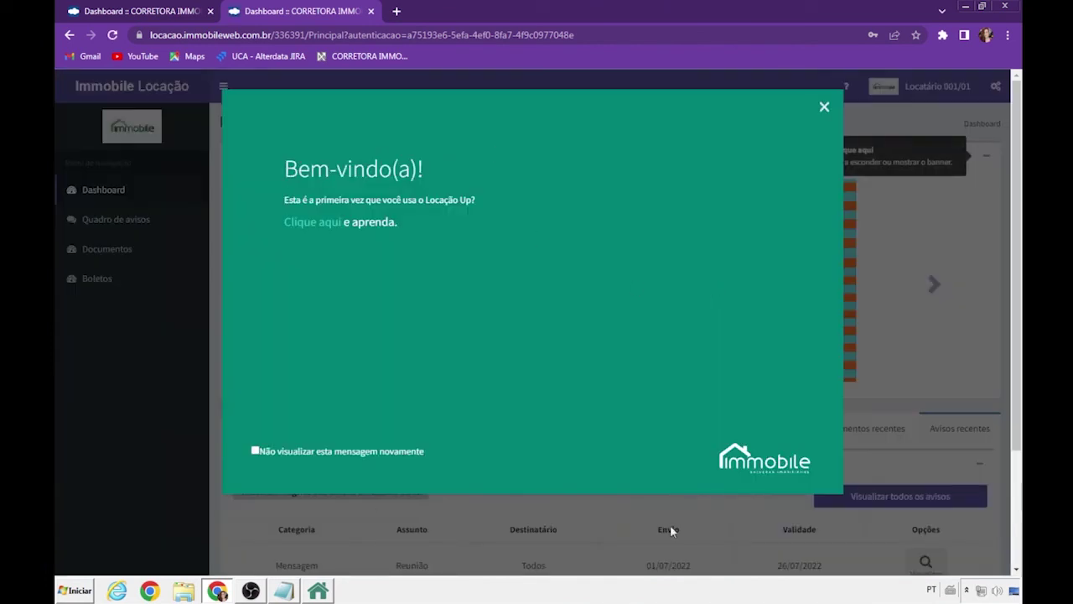
Step: Dismiss the welcome message with Não visualizar esta mensagem novamente enabled and collapse Novidades on the tenant's Dashboard
left_click(347, 454)
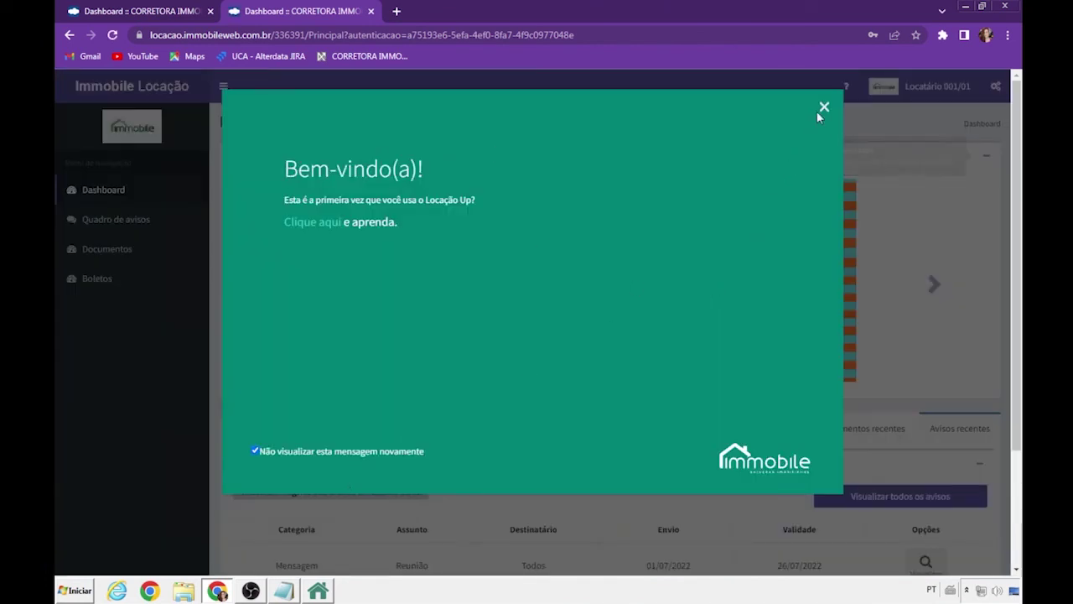
left_click(825, 107)
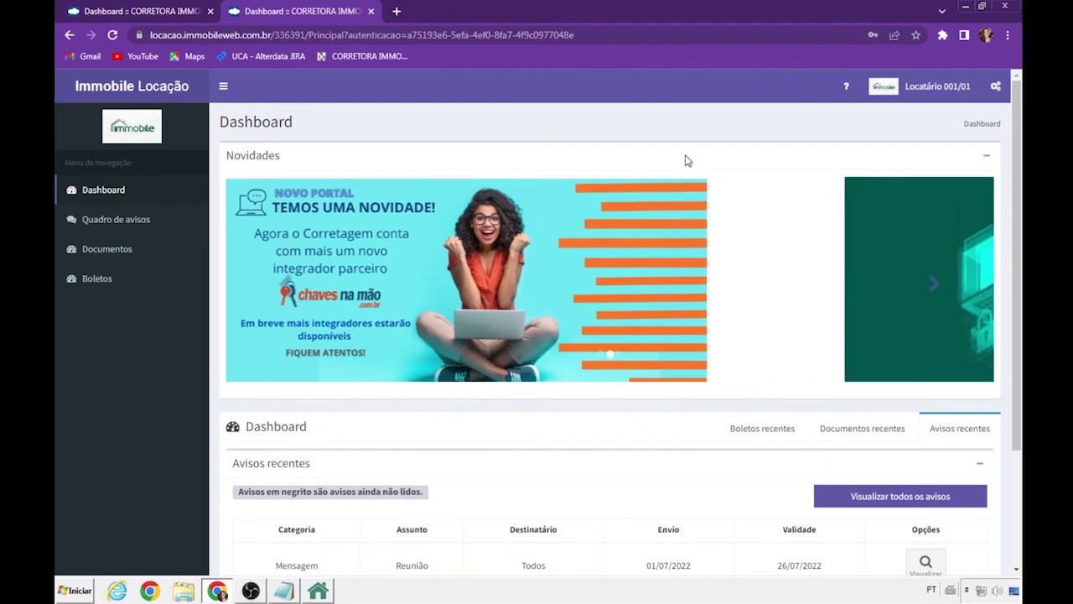
left_click(986, 156)
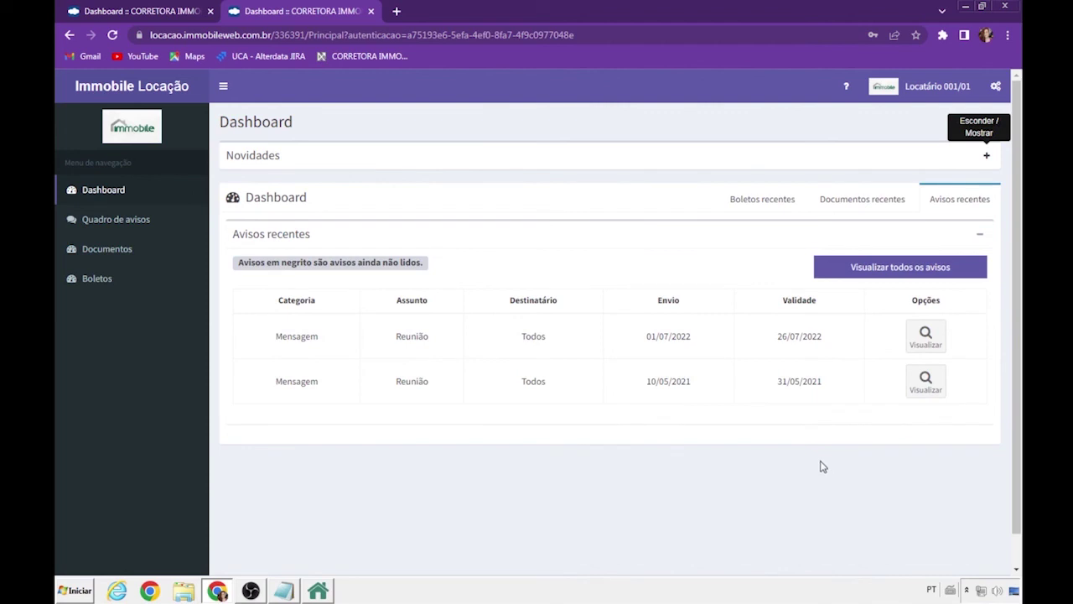
Step: Review the notices in the tenant's Quadro de avisos and the files in the Documentos list
left_click(116, 229)
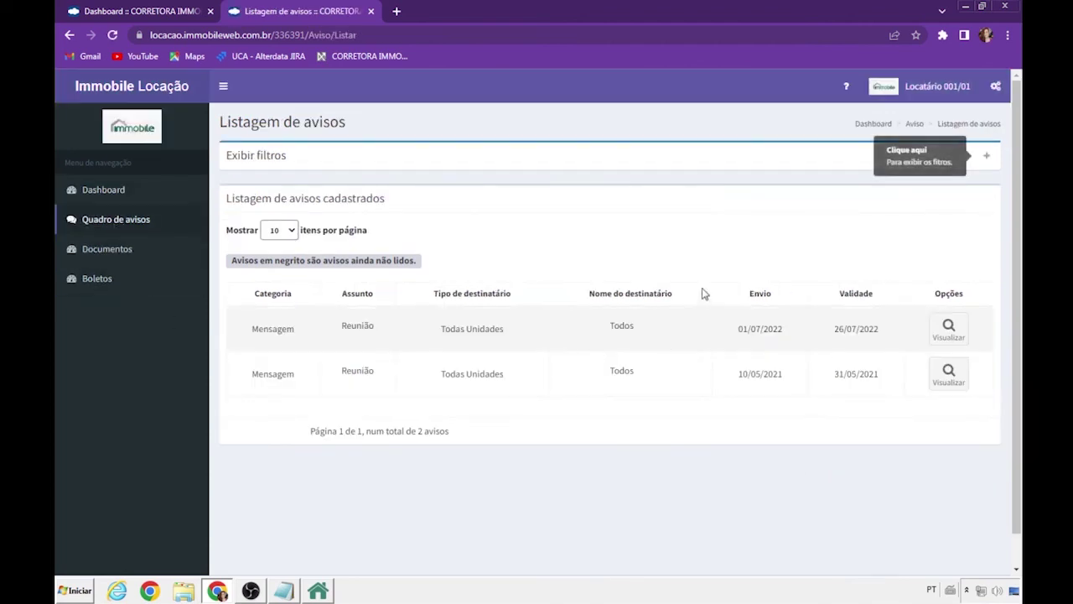
left_click(86, 249)
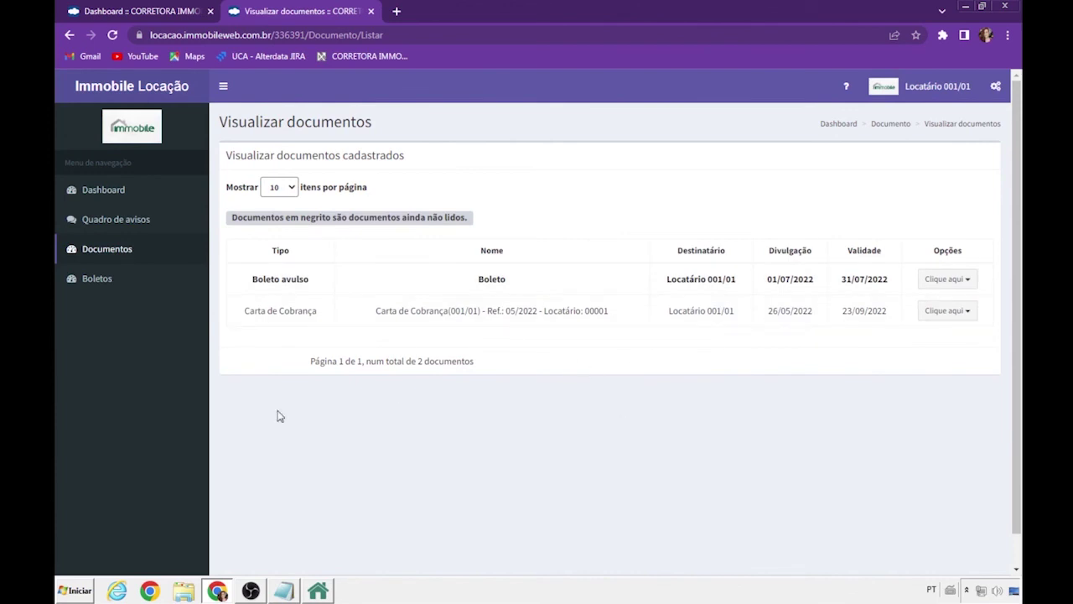
Step: Open the tenant's Boletos page and examine the Boletos em aberto list with its due dates, surcharges and corrected values
left_click(115, 288)
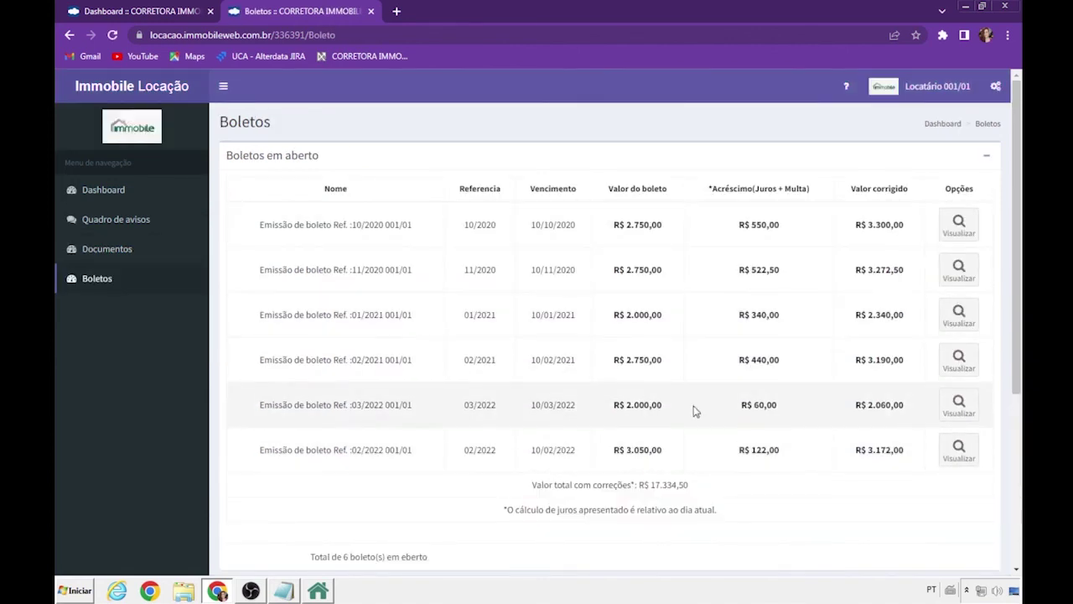
left_click_drag(264, 224, 836, 240)
left_click(950, 247)
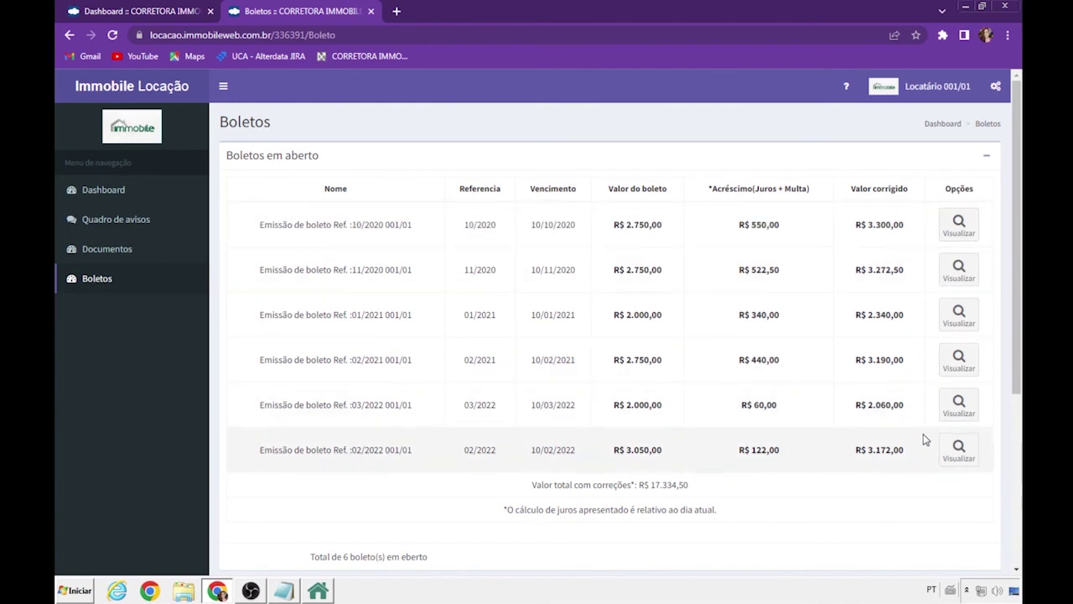
left_click_drag(260, 450, 810, 498)
left_click(436, 230)
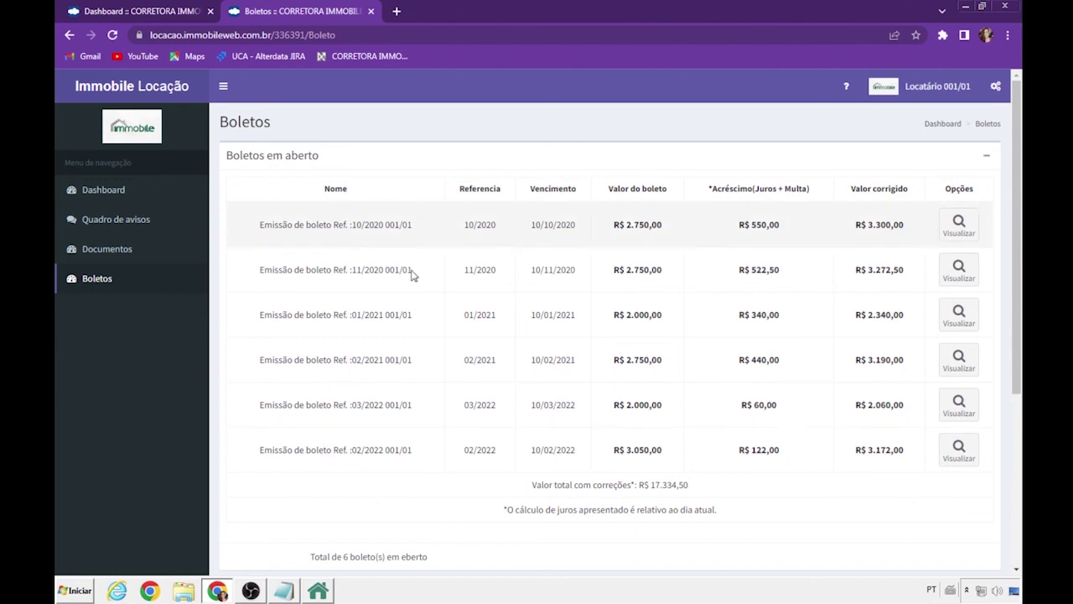
left_click_drag(335, 156, 240, 155)
left_click(361, 152)
Step: Open the second copy of the 02/2022 boleto due 10/02/2022, view the original boleto, close it and return to the Dashboard
left_click(963, 453)
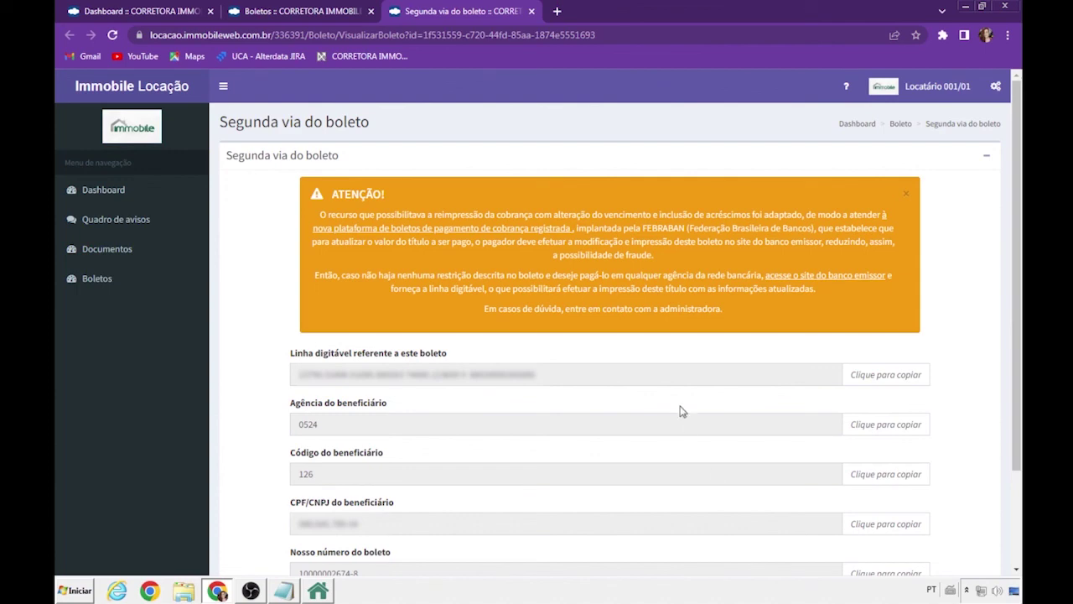
scroll(688, 400, "down", 2)
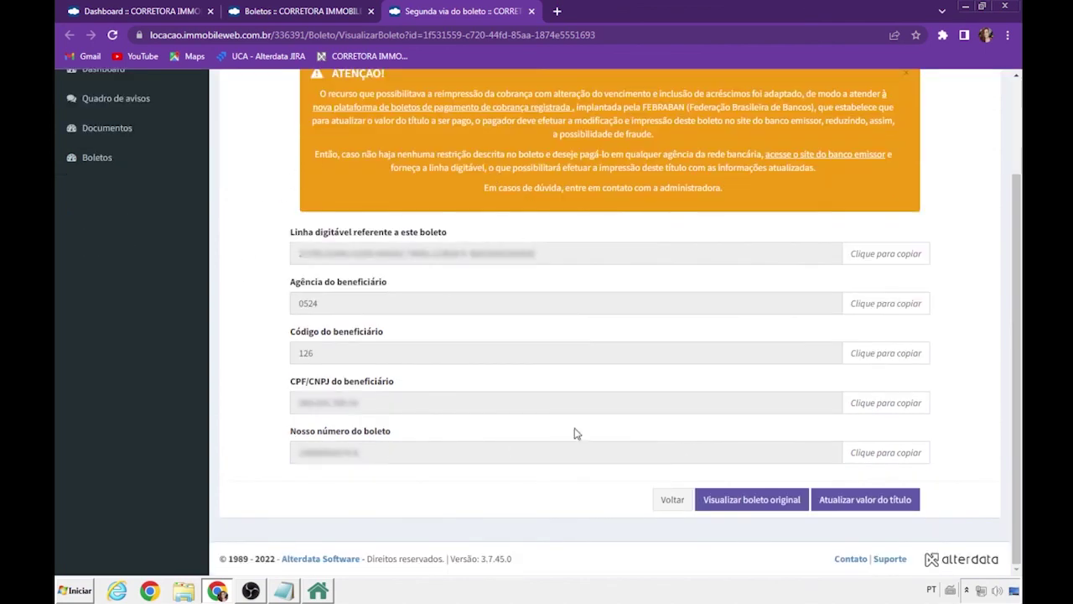
left_click(766, 503)
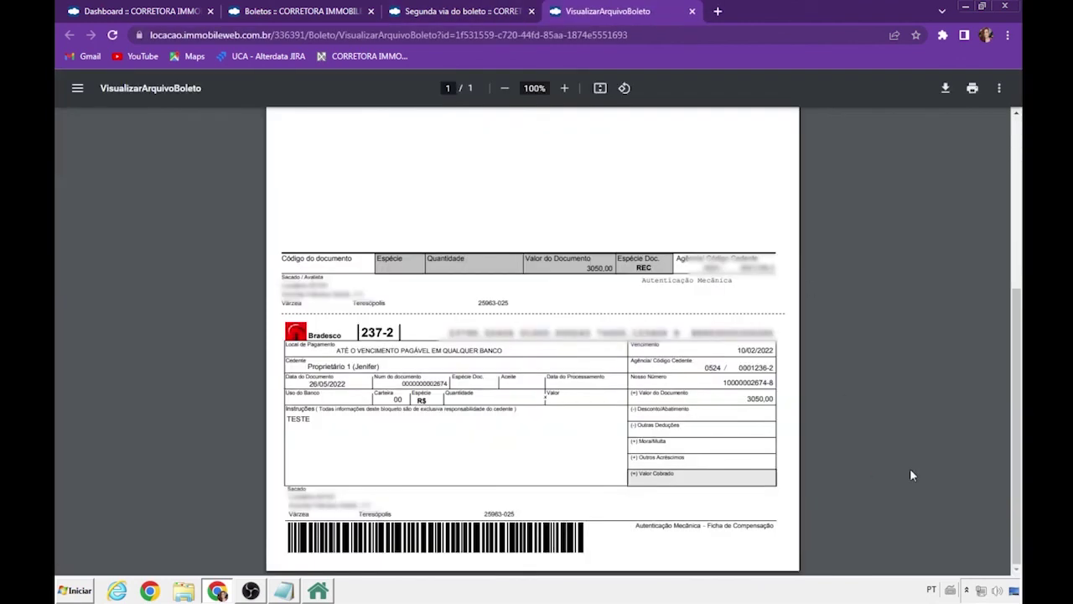
key("ctrl+w")
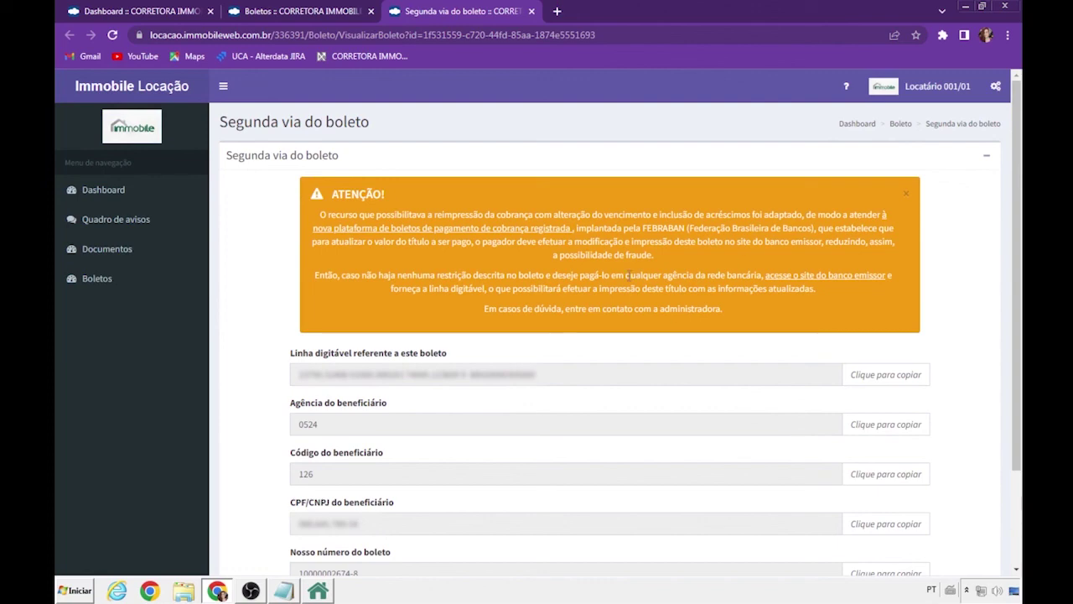
key("F5")
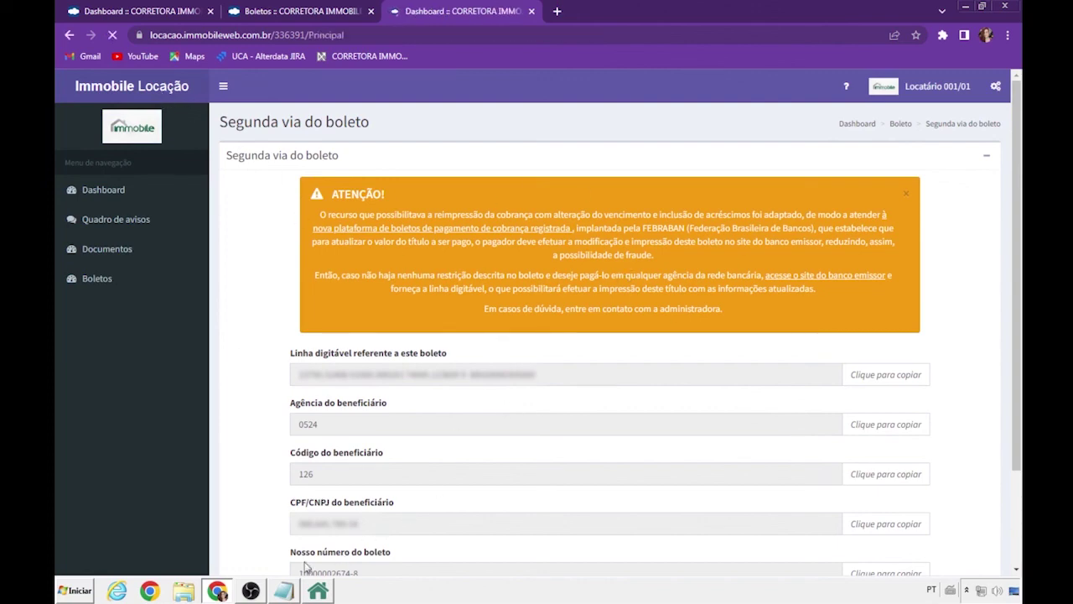
Step: Copy the dependent's login from the Notepad notes and enter it as Usuário on a new portal login page, closing the tenant's tabs
left_click(284, 591)
left_click_drag(595, 473, 410, 476)
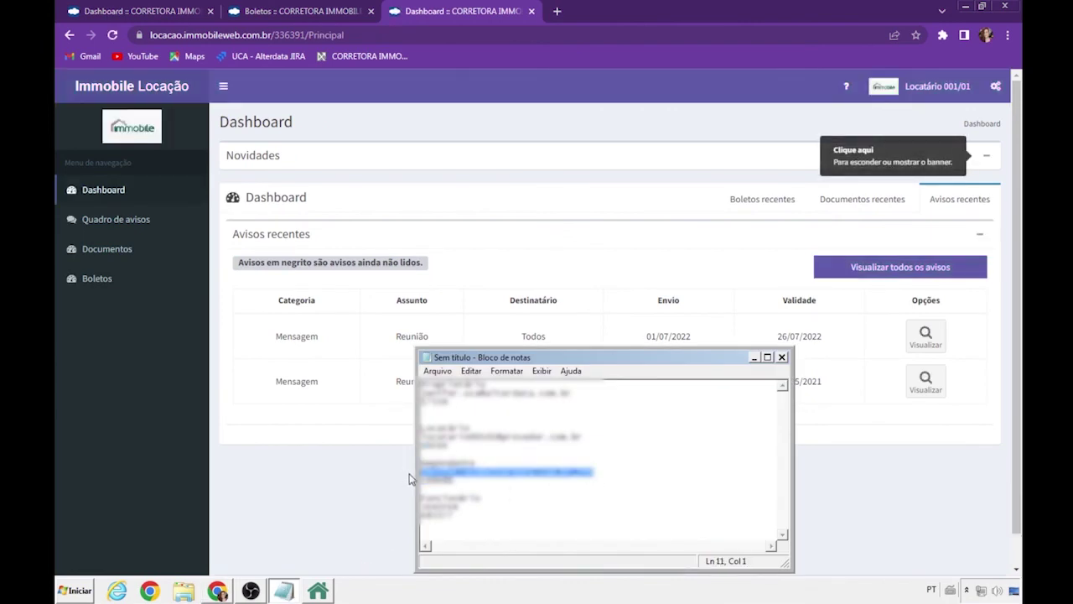
left_click(532, 11)
left_click(397, 12)
left_click(402, 59)
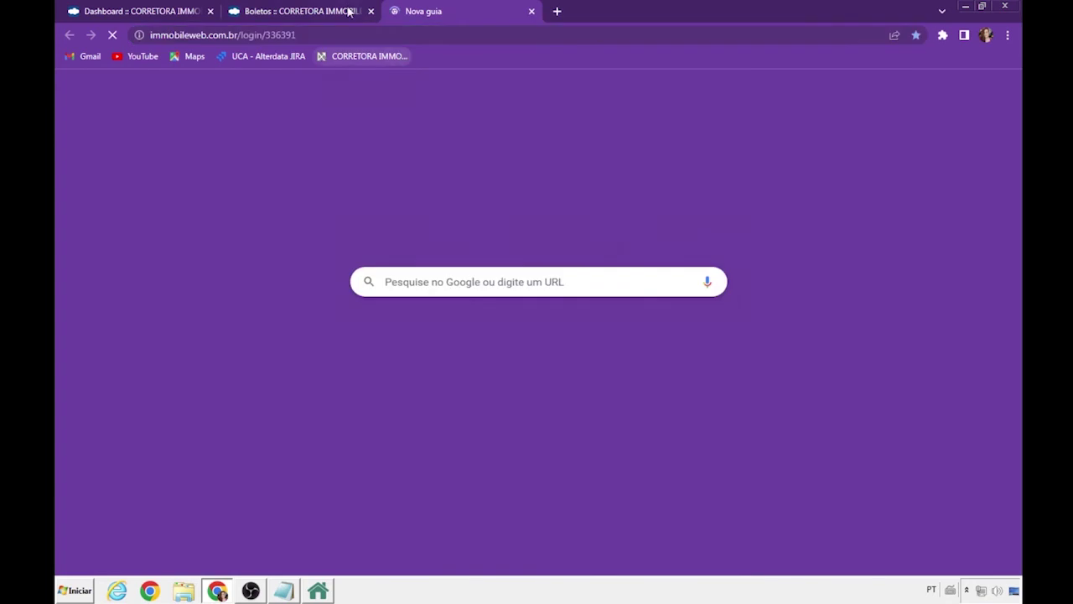
left_click(368, 13)
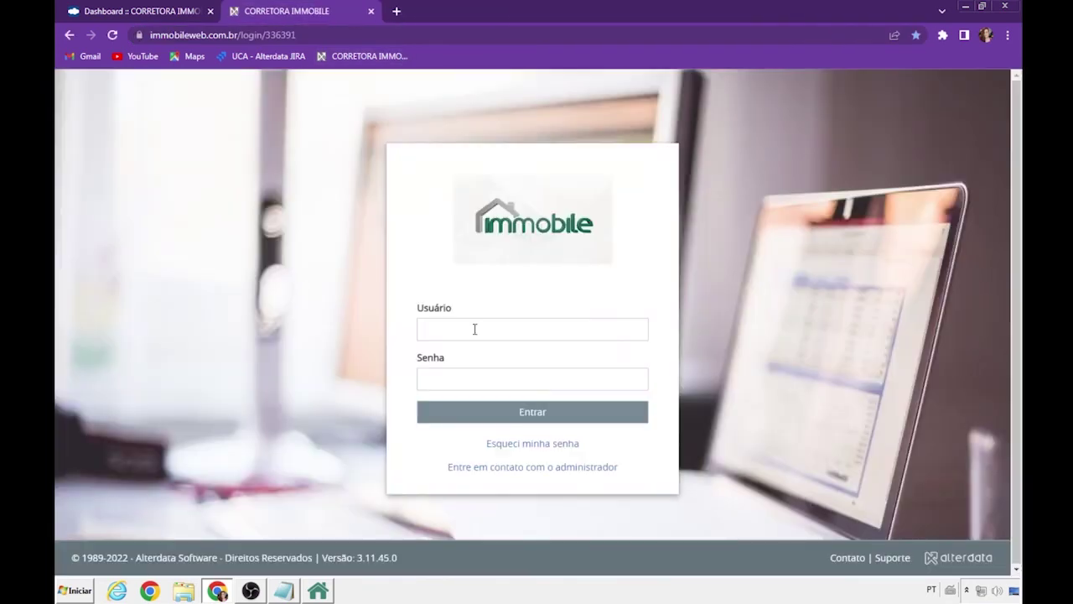
Step: Copy the dependent's password from the Notepad notes into the Senha field and log in to the portal
left_click(293, 590)
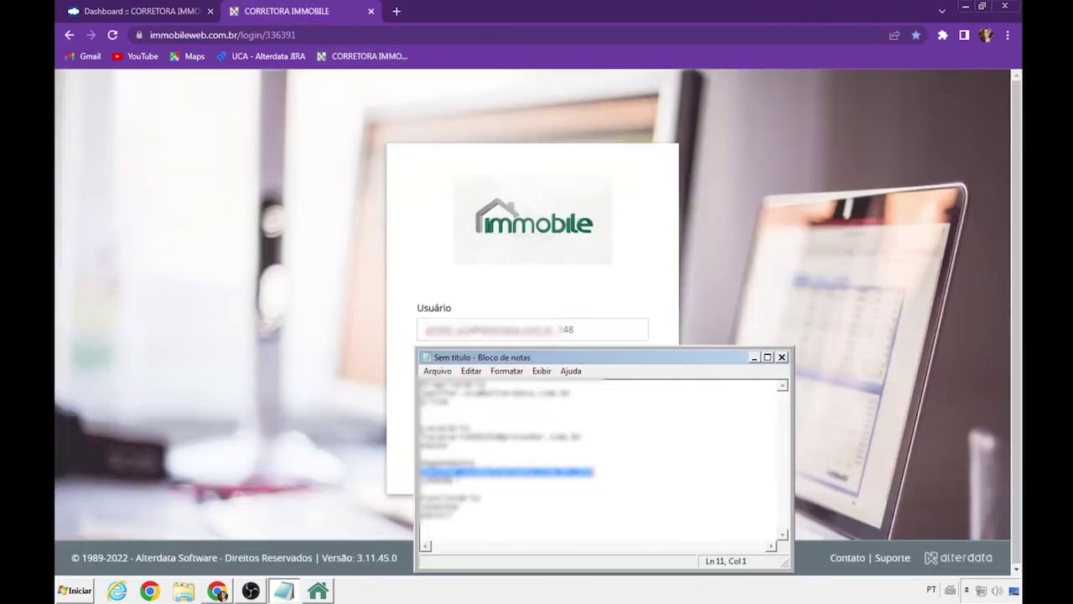
double_click(429, 481)
left_click(411, 485)
left_click(447, 374)
key("ctrl+v")
left_click(505, 412)
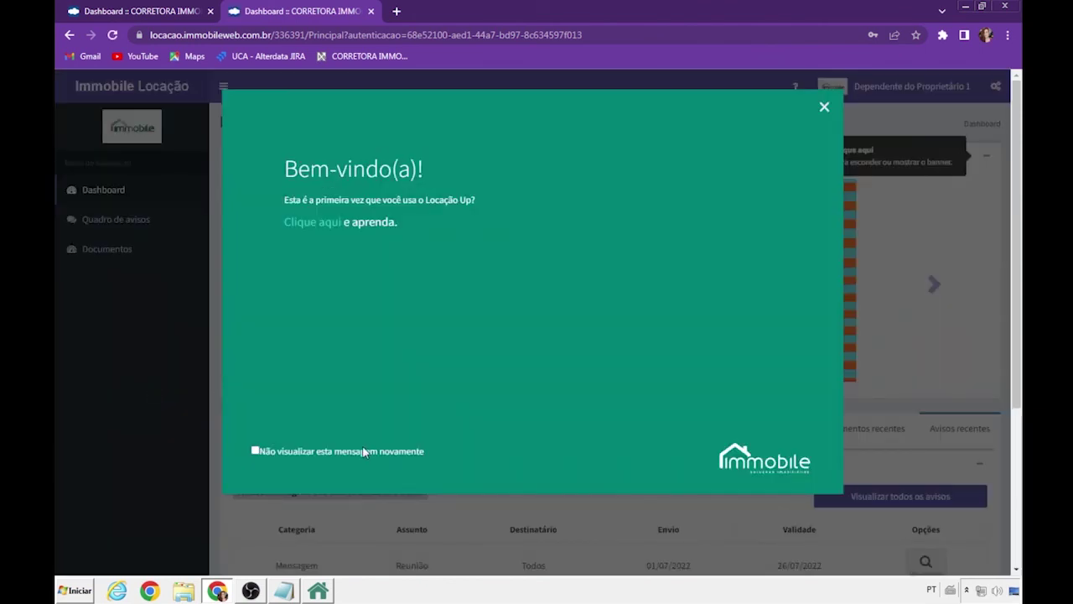
Step: Stop the welcome message from showing again, close it and collapse Novidades on the dependent's Dashboard
left_click(367, 449)
left_click(825, 107)
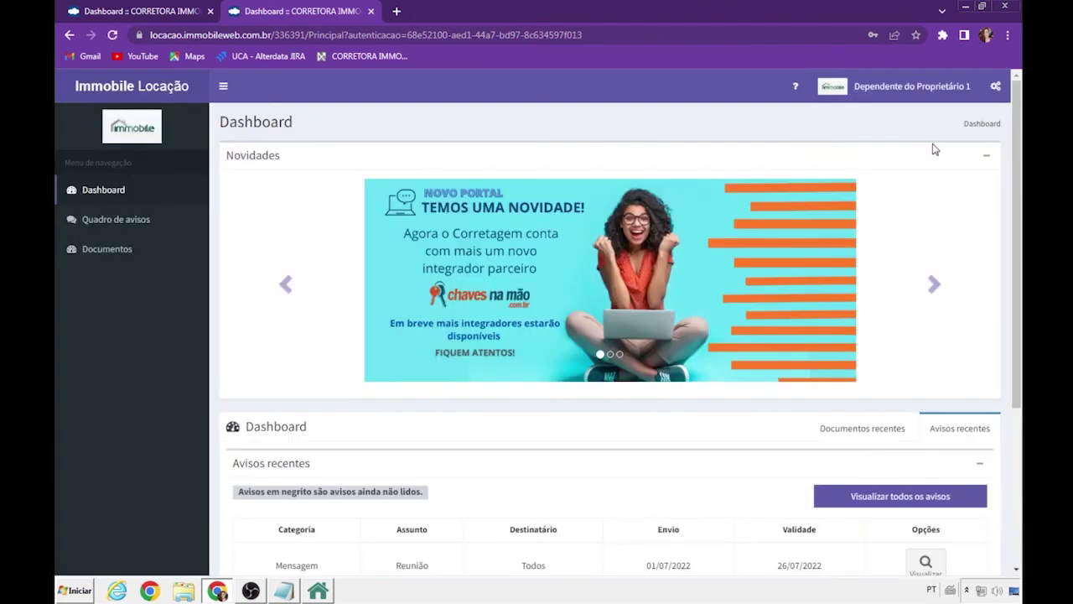
left_click(986, 156)
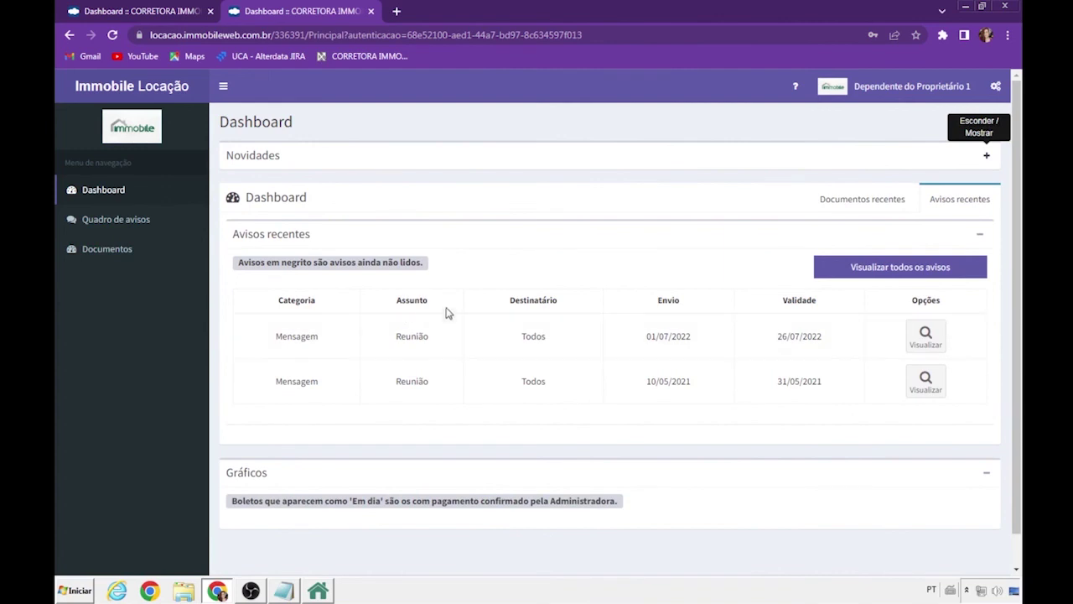
Step: Examine the Gráficos section and its note about boletos marked 'Em dia' on the dependent's Dashboard
scroll(301, 472, "down", 1)
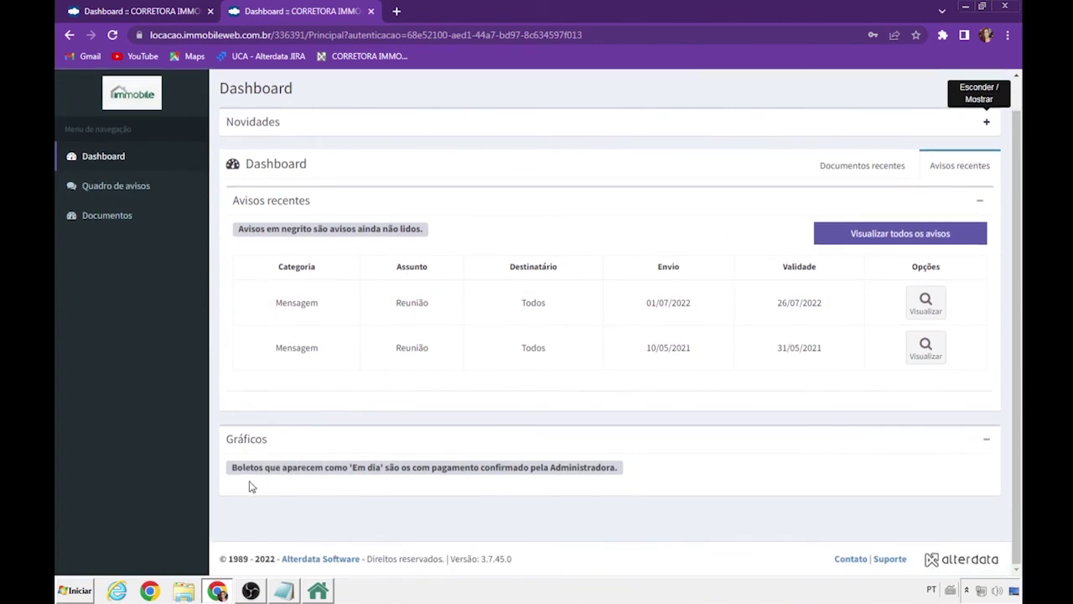
left_click_drag(236, 468, 472, 476)
left_click(347, 474)
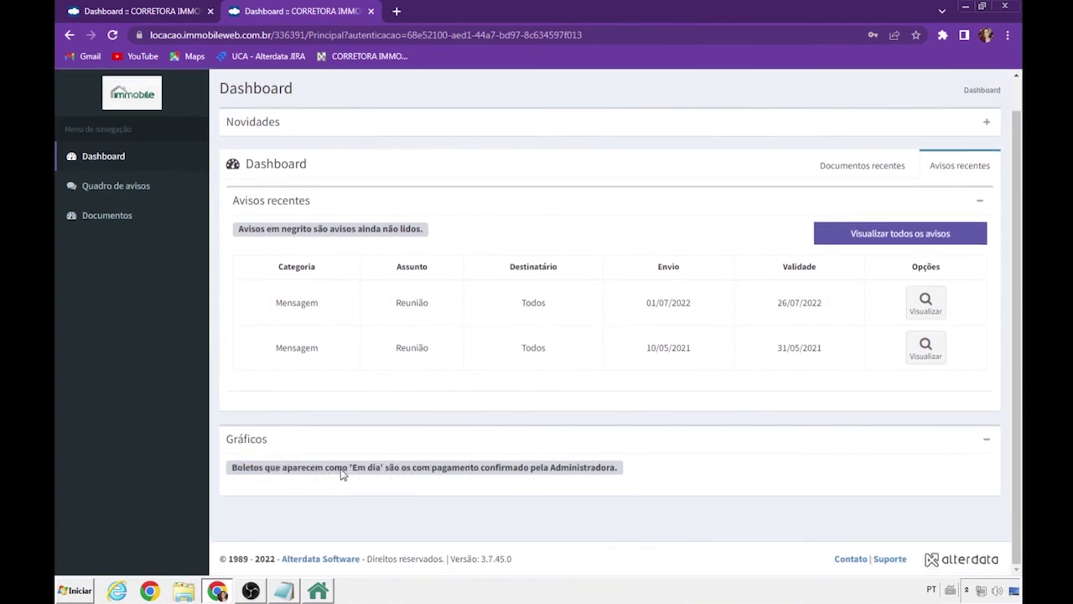
left_click_drag(350, 473, 395, 472)
left_click(740, 490)
Step: View the dependent's Quadro de avisos listing and open the Documentos listing
scroll(729, 488, "up", 2)
left_click(104, 220)
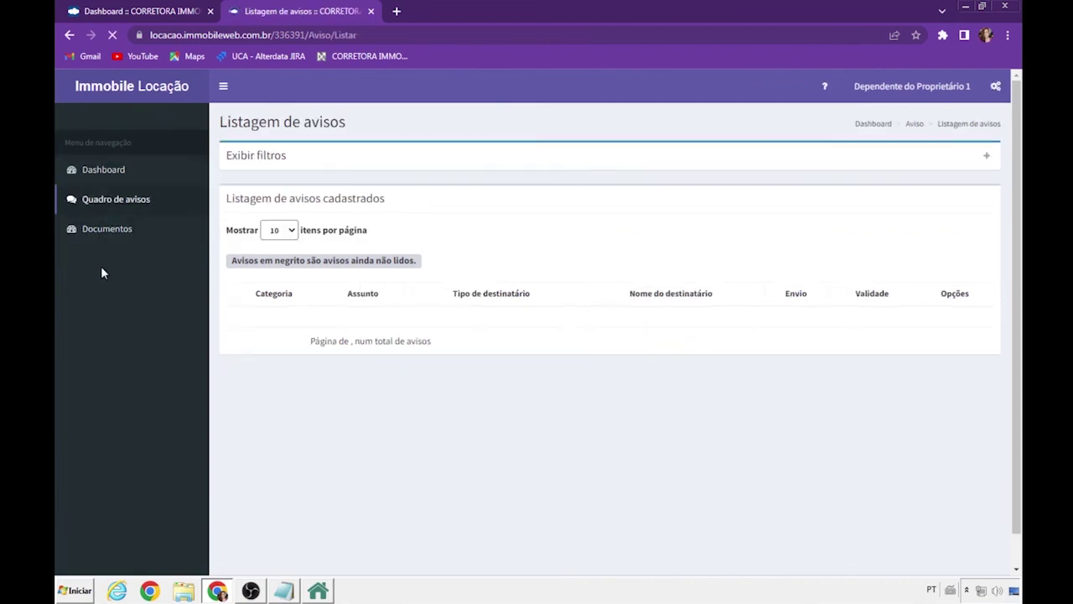
left_click(110, 256)
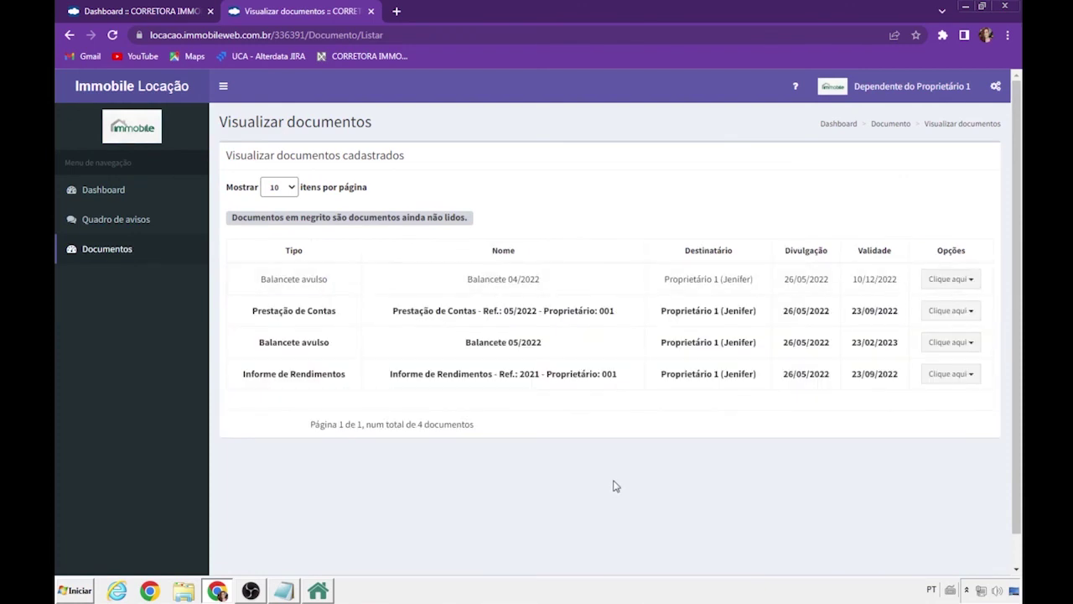
Step: Copy the last listed login from the Notepad notes and enter it as Usuário on a new portal login page, closing the dependent's tab
left_click(288, 591)
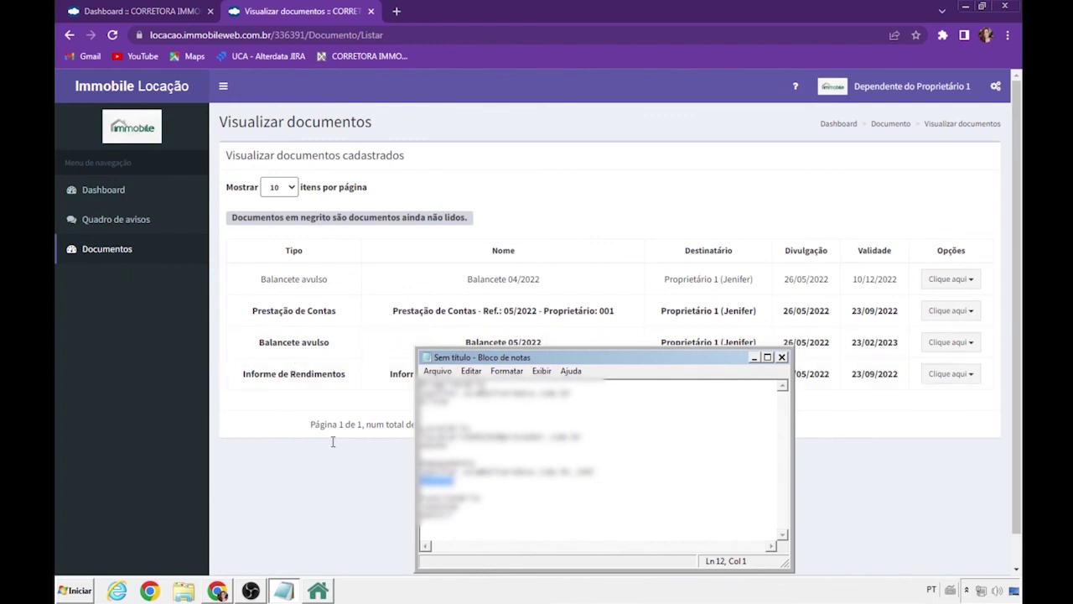
left_click_drag(458, 506, 414, 506)
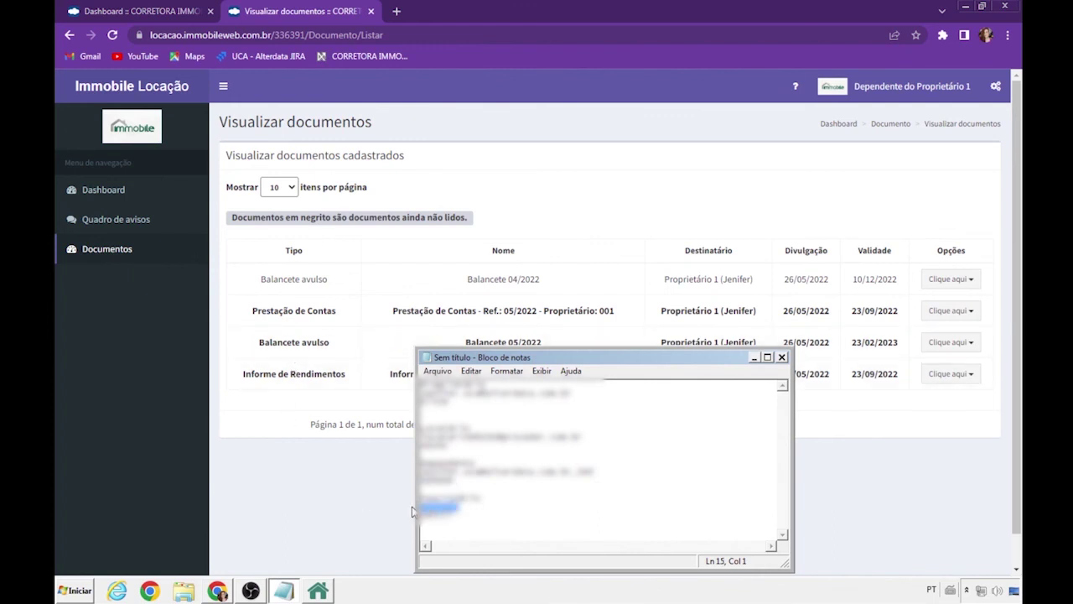
left_click(396, 11)
left_click(371, 11)
left_click(377, 57)
Step: Copy the matching password from the Notepad notes into the Senha field and log in to the portal
key("alt+Tab")
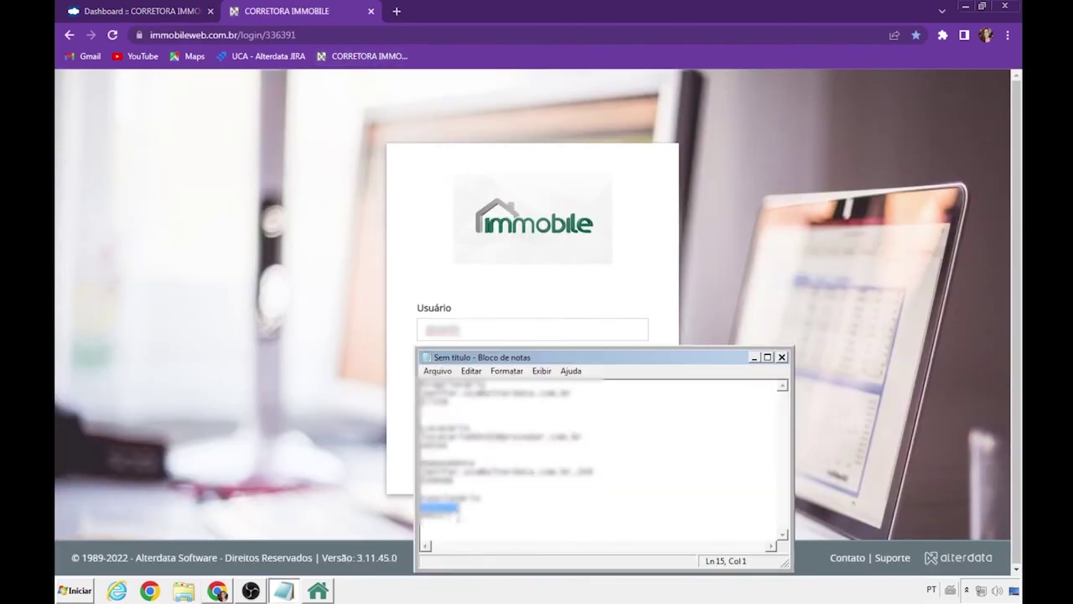
left_click_drag(457, 515, 401, 515)
left_click(412, 417)
left_click(450, 378)
key("ctrl+v")
left_click(449, 412)
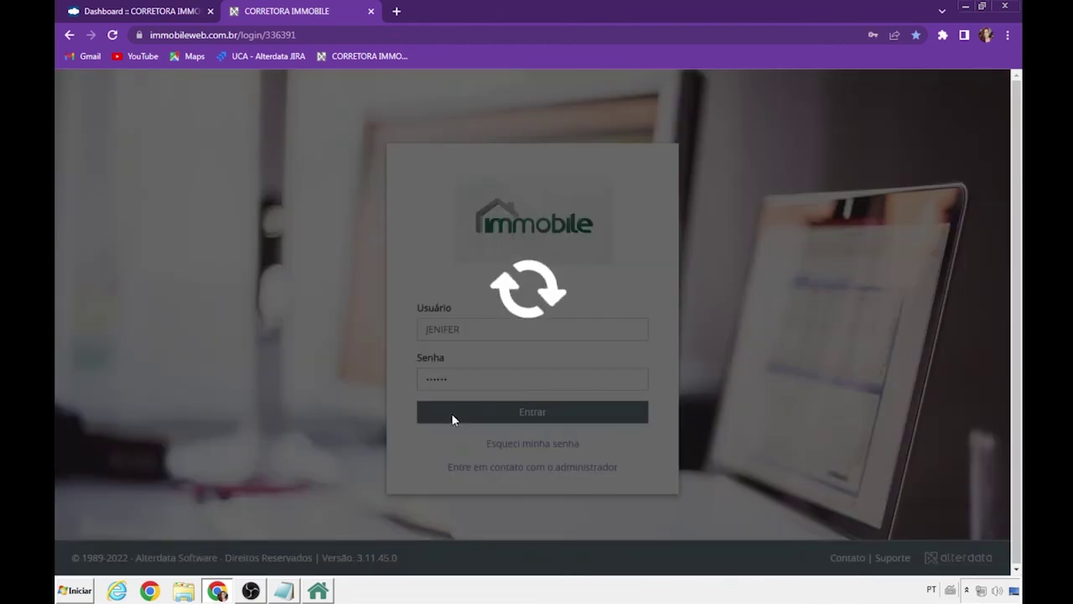